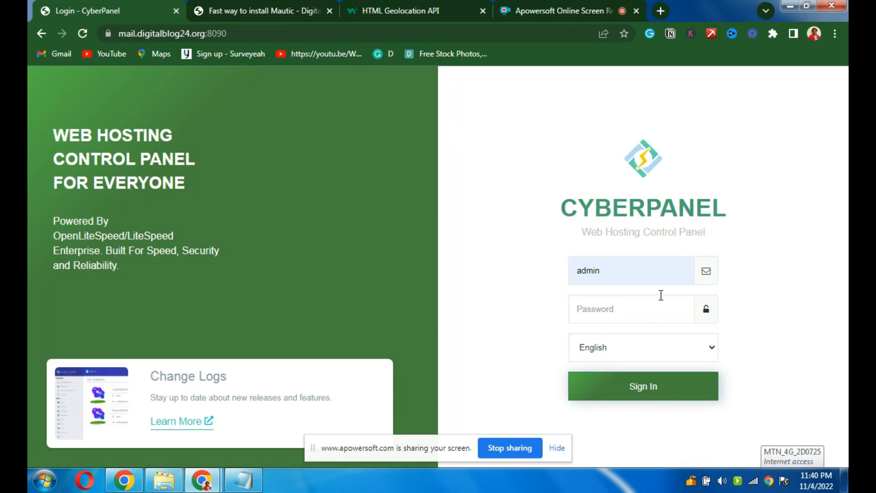
- Paste the saved admin password and sign in to CyberPanel
{"action": "left_click", "coordinate": [588, 314]}
{"action": "right_click", "coordinate": [587, 313]}
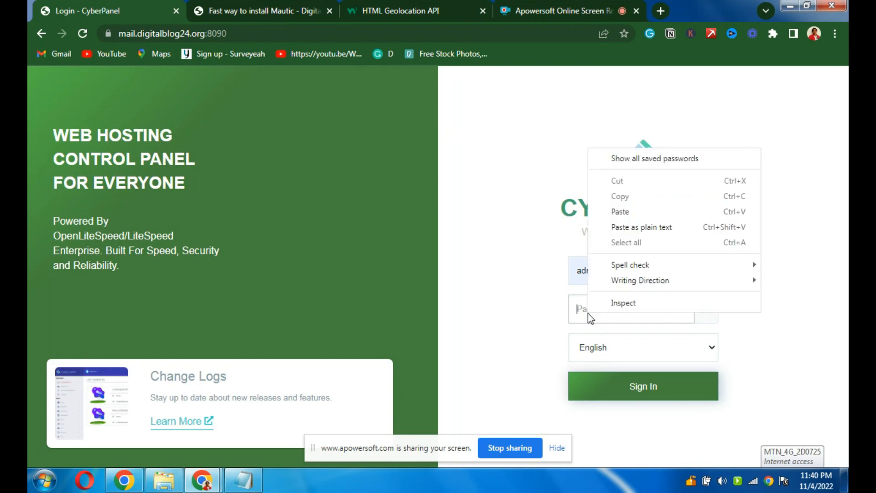
{"action": "left_click", "coordinate": [629, 213]}
{"action": "left_click", "coordinate": [628, 398]}
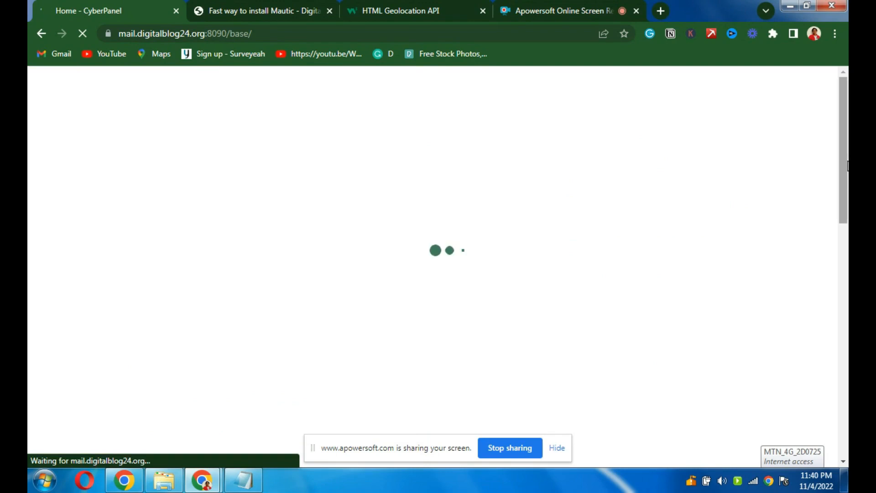
- Scroll the dashboard and open the WEBSITES functions page
{"action": "left_click_drag", "start_coordinate": [845, 154], "coordinate": [841, 250]}
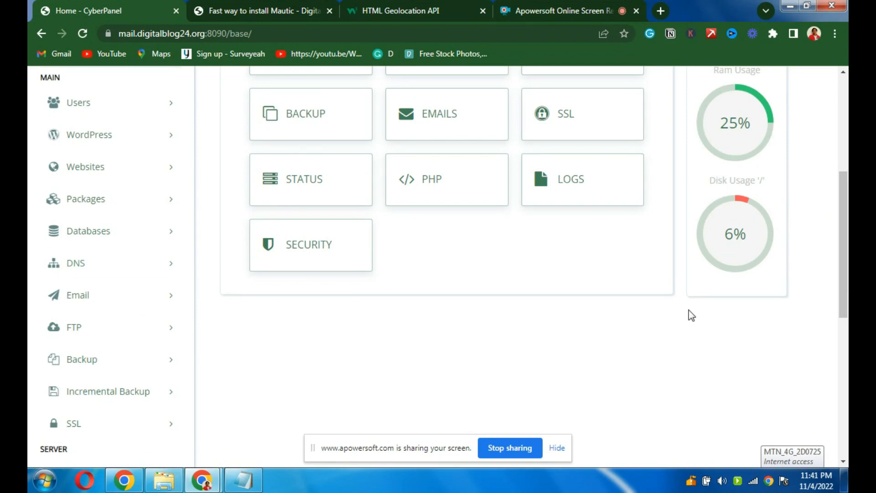
{"action": "left_click_drag", "start_coordinate": [844, 294], "coordinate": [847, 247]}
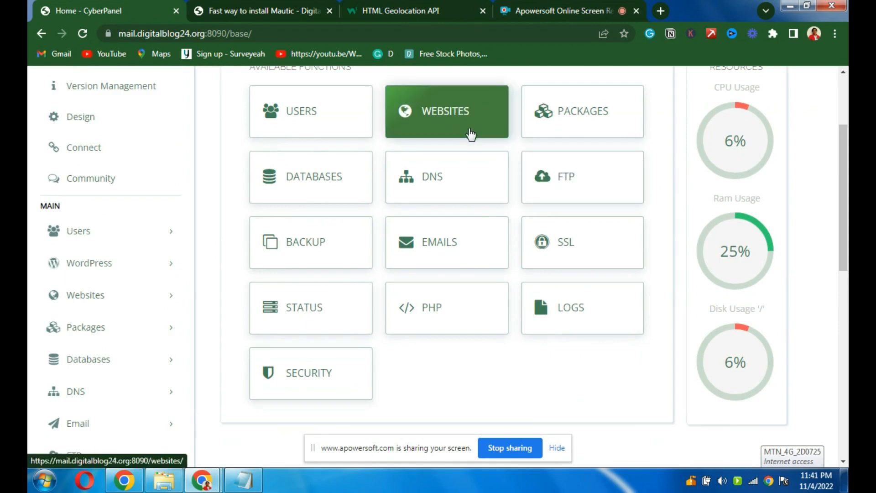
{"action": "left_click", "coordinate": [442, 124]}
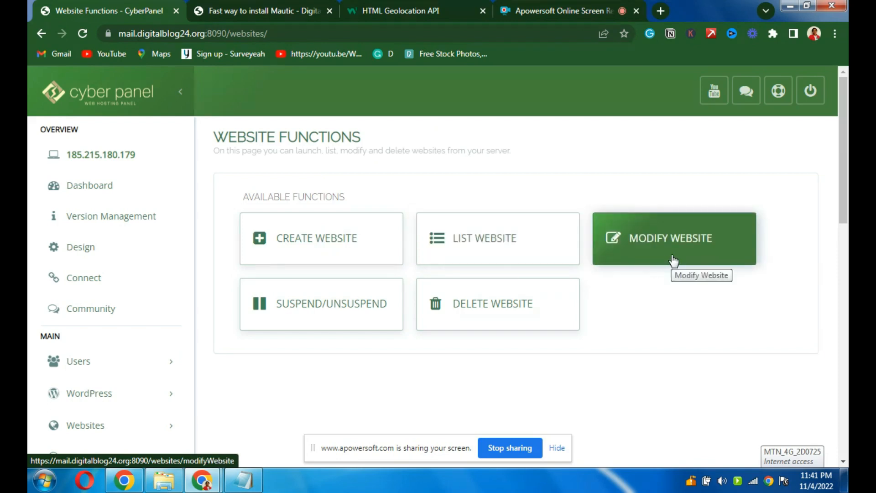
- Review the List Website page, then open the Create Website form
{"action": "left_click", "coordinate": [502, 254]}
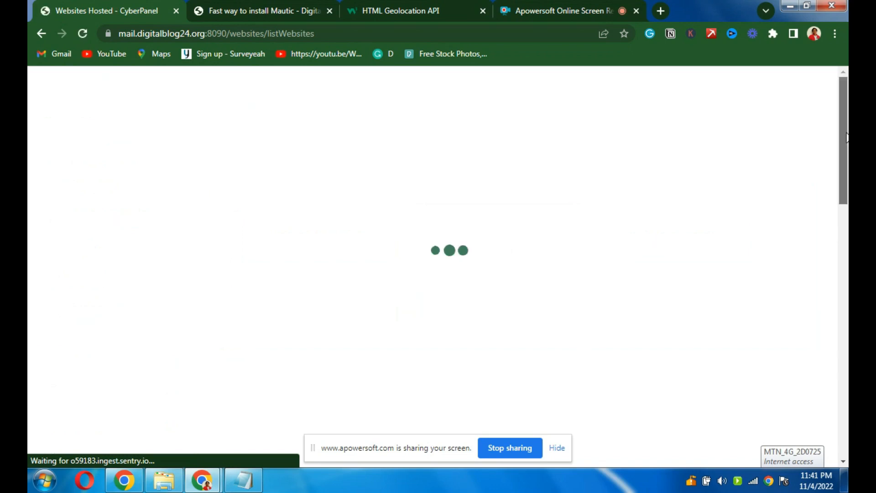
{"action": "mouse_move", "coordinate": [846, 145]}
{"action": "left_mouse_down"}
{"action": "mouse_move", "coordinate": [846, 171]}
{"action": "mouse_move", "coordinate": [844, 128]}
{"action": "mouse_move", "coordinate": [845, 195]}
{"action": "mouse_move", "coordinate": [845, 127]}
{"action": "mouse_move", "coordinate": [836, 132]}
{"action": "left_mouse_up"}
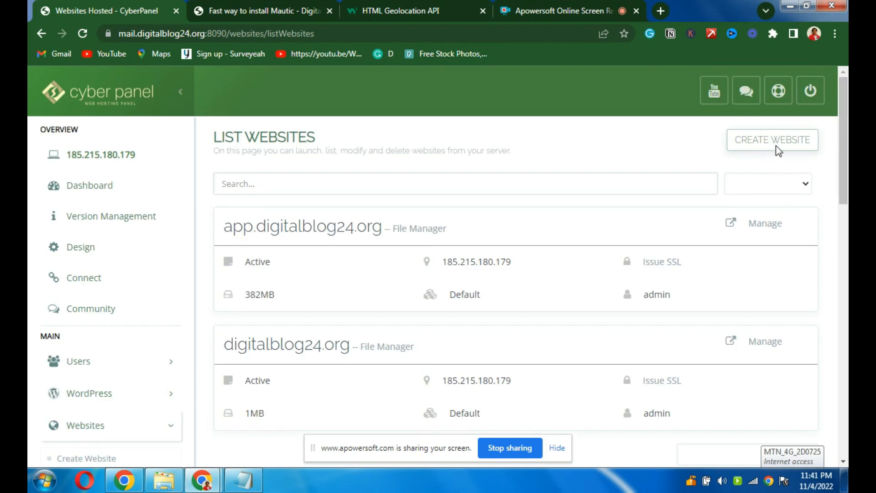
{"action": "left_click", "coordinate": [753, 145]}
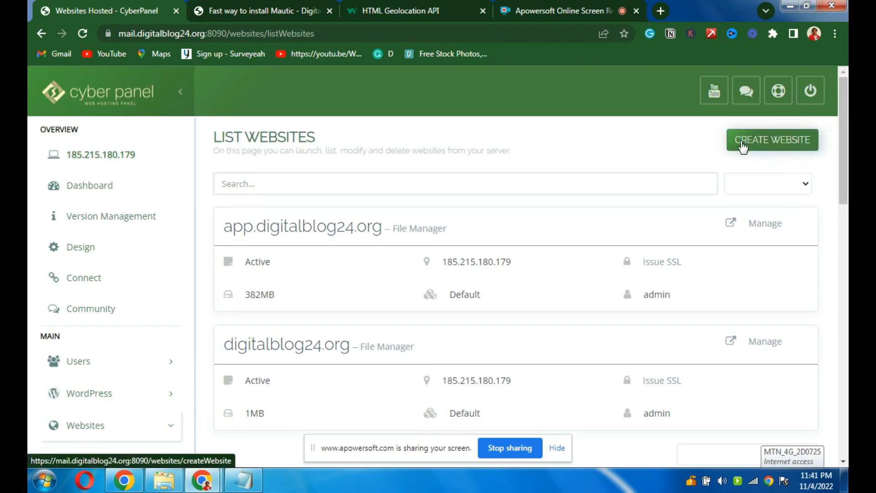
{"action": "left_click", "coordinate": [758, 146]}
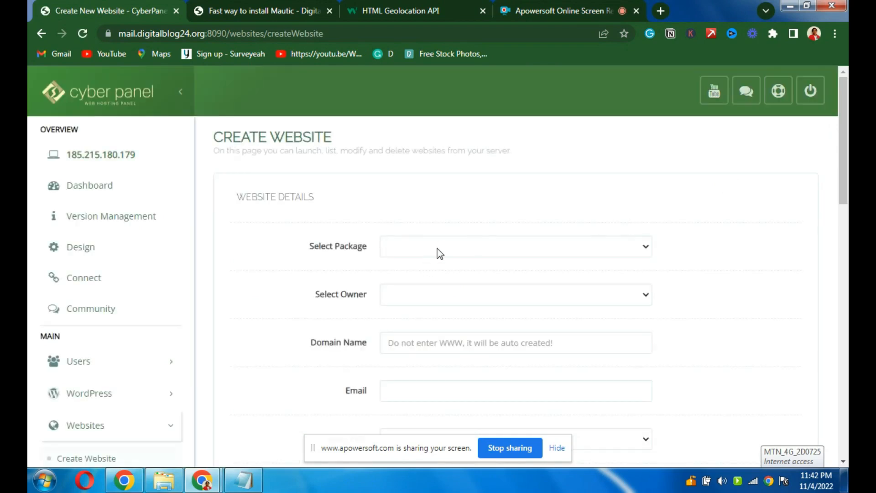
- Choose the Default package and make admin the site owner
{"action": "left_click", "coordinate": [439, 253]}
{"action": "left_click", "coordinate": [420, 279]}
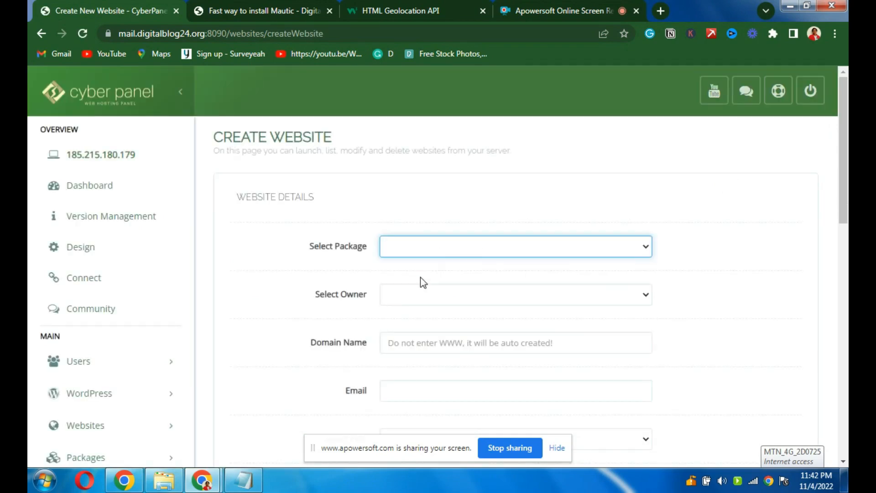
{"action": "left_click", "coordinate": [414, 285]}
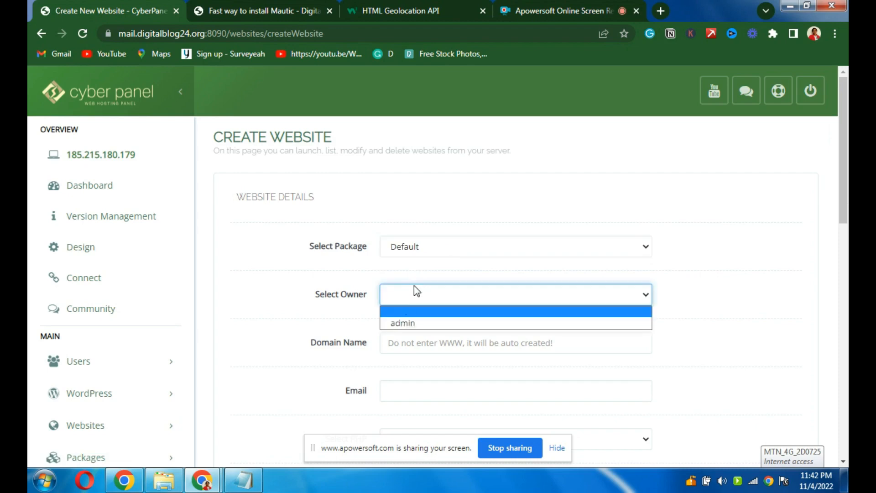
{"action": "left_click", "coordinate": [402, 324]}
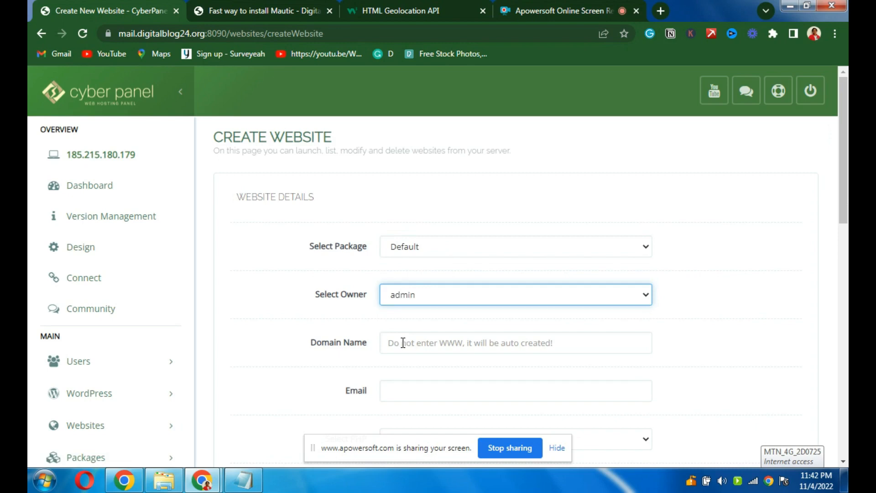
- Enter domain mautic.digitalblog24.org and the site owner's e-mail address
{"action": "left_click", "coordinate": [402, 343]}
{"action": "type", "text": "a"}
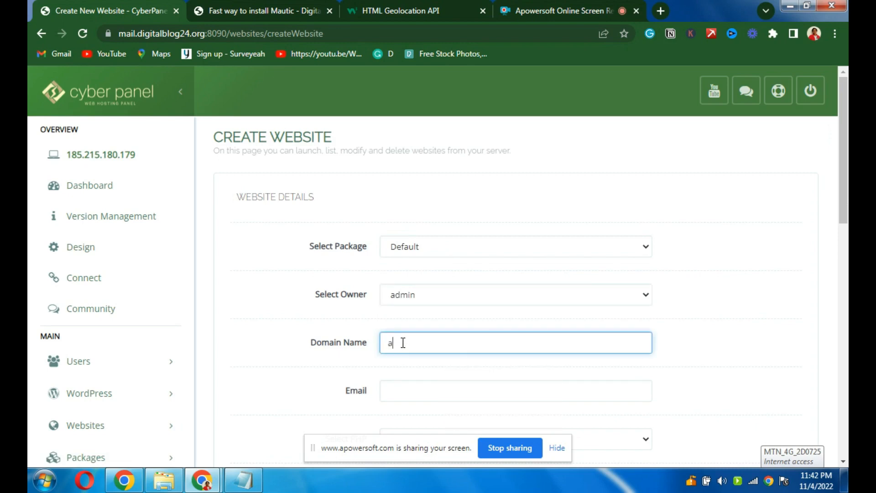
{"action": "key", "text": "BackSpace"}
{"action": "type", "text": "m"}
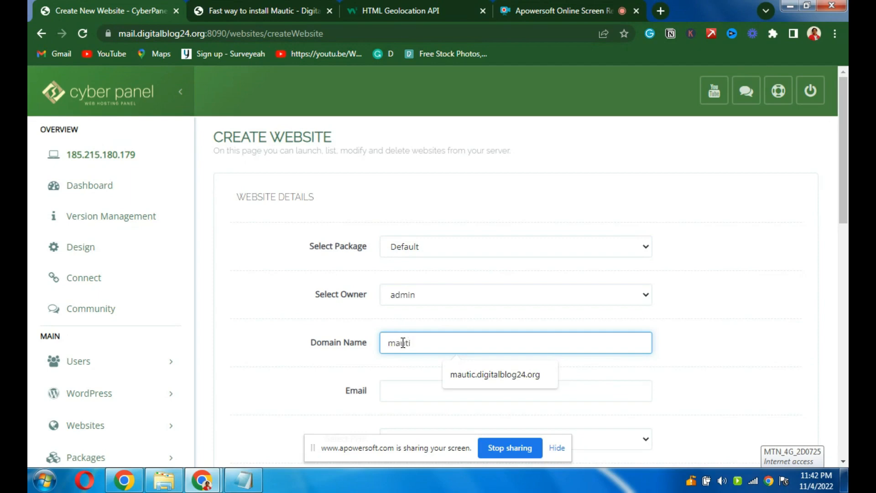
{"action": "type", "text": "auti"}
{"action": "left_click", "coordinate": [487, 372]}
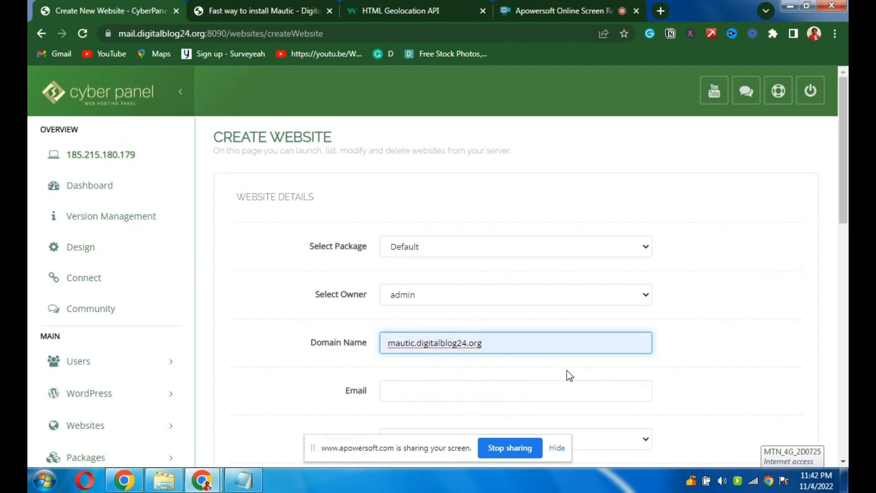
{"action": "left_click", "coordinate": [435, 389]}
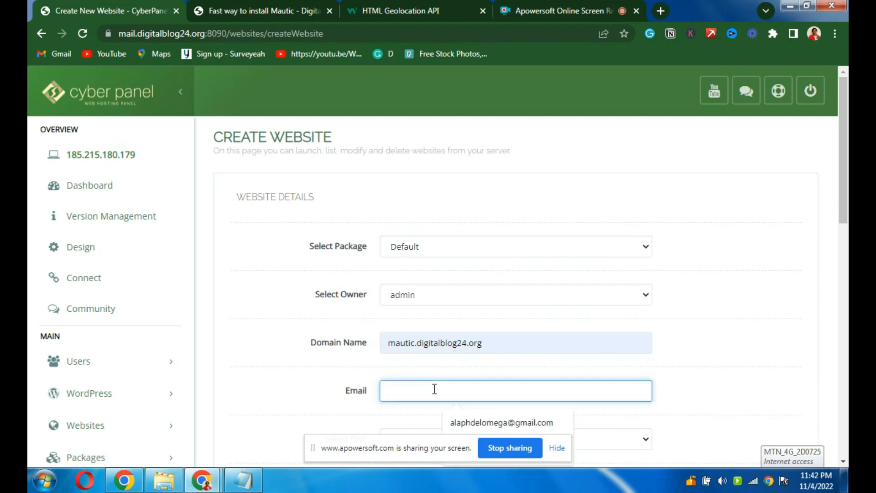
{"action": "type", "text": "r"}
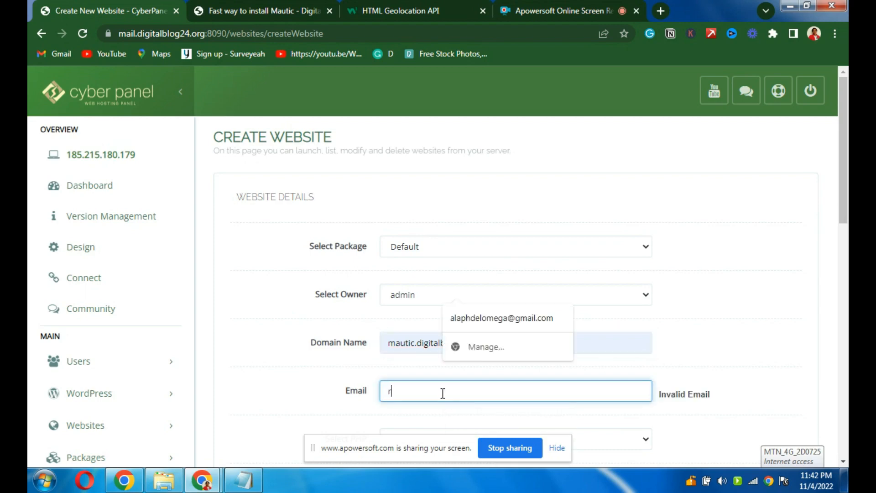
{"action": "left_click", "coordinate": [497, 320]}
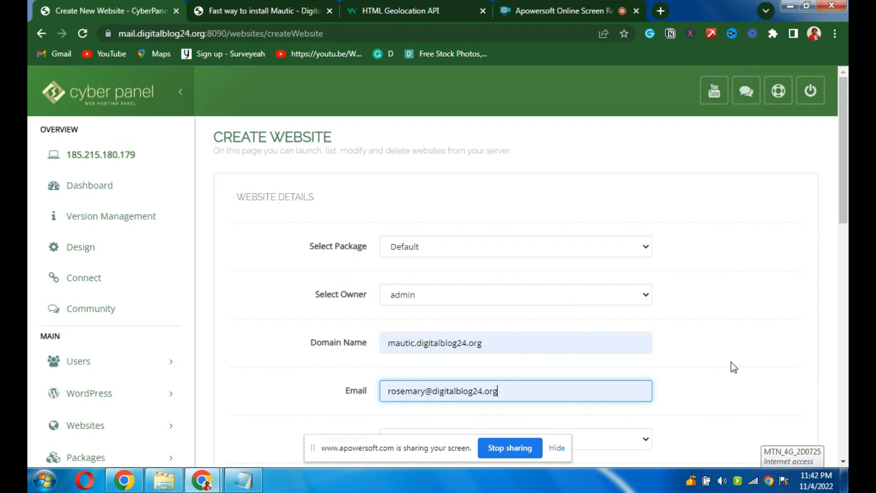
{"action": "scroll", "coordinate": [846, 199], "scroll_direction": "down", "scroll_amount": 5}
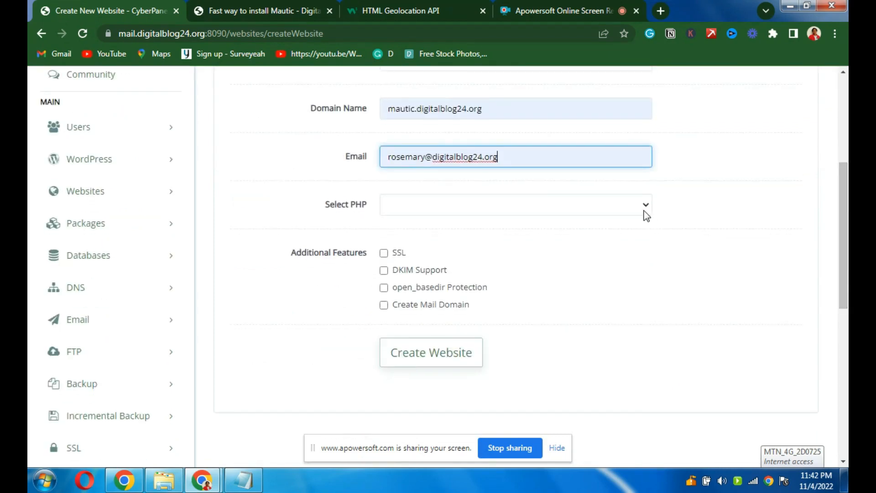
- Select PHP 7.4, enable SSL, and submit the new website for creation
{"action": "left_click", "coordinate": [646, 214]}
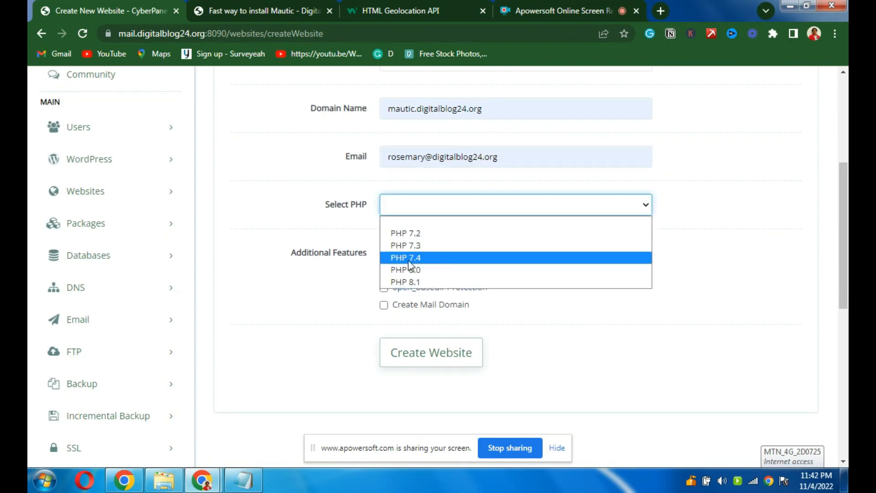
{"action": "left_click", "coordinate": [437, 261]}
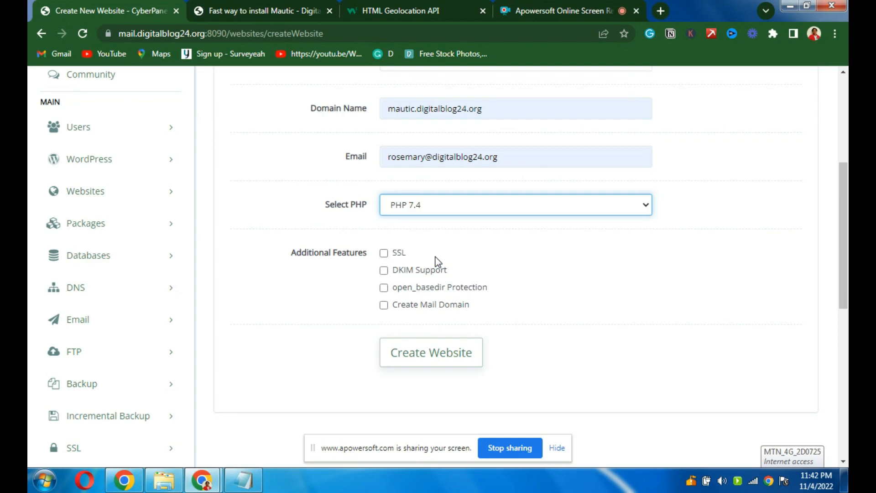
{"action": "left_click", "coordinate": [383, 253]}
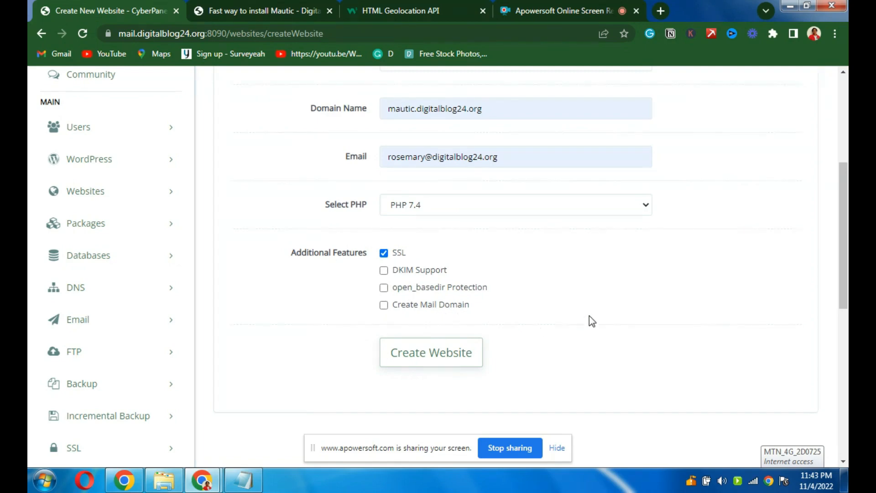
{"action": "left_click_drag", "start_coordinate": [843, 280], "coordinate": [845, 218]}
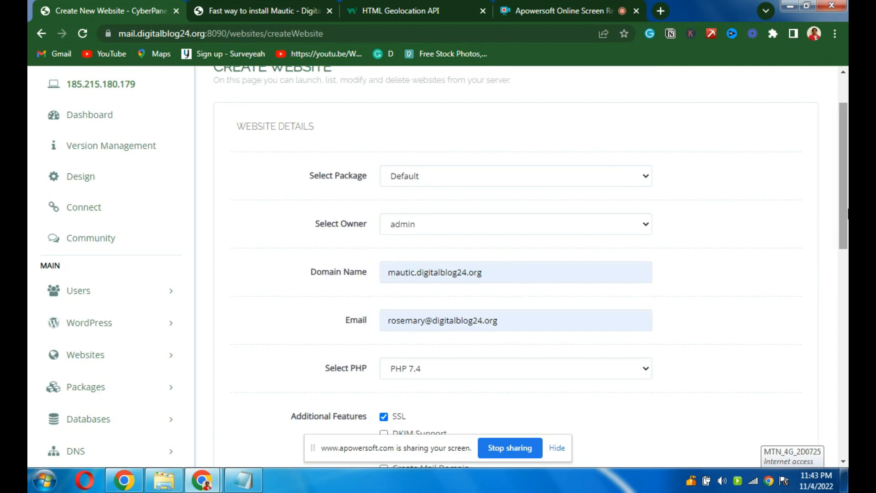
{"action": "left_click_drag", "start_coordinate": [846, 204], "coordinate": [846, 268]}
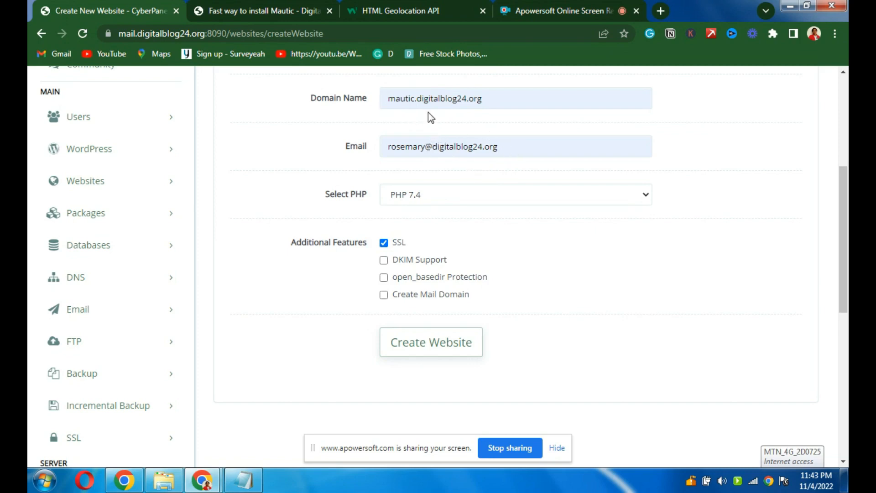
{"action": "left_click", "coordinate": [418, 352]}
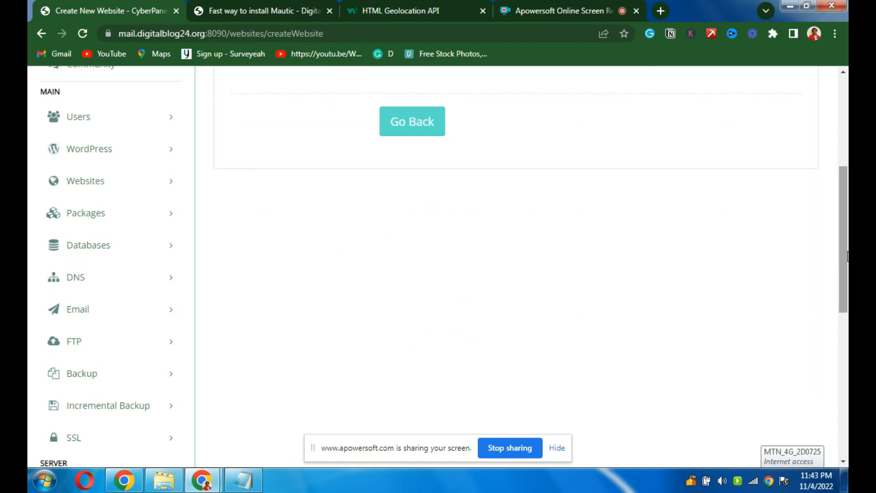
- Wait for SSL setup to finish and show 'Website successfully created'
{"action": "left_click_drag", "start_coordinate": [847, 255], "coordinate": [847, 169]}
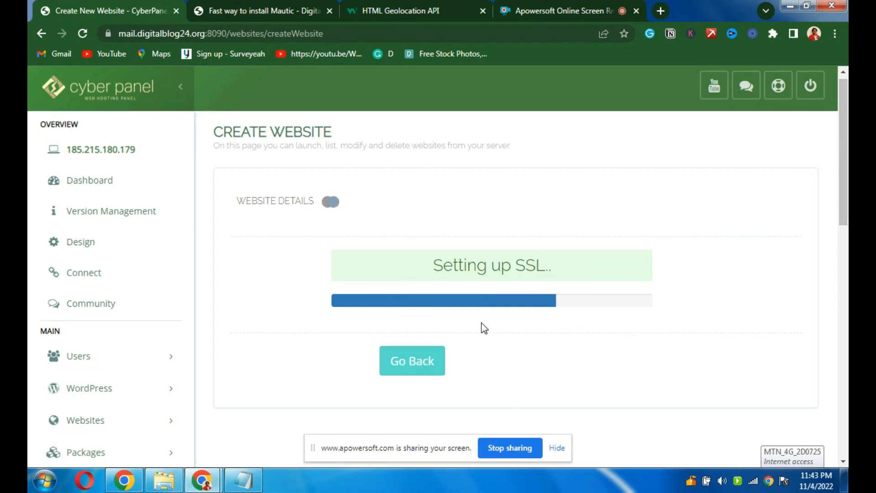
{"action": "left_click_drag", "start_coordinate": [845, 186], "coordinate": [847, 206]}
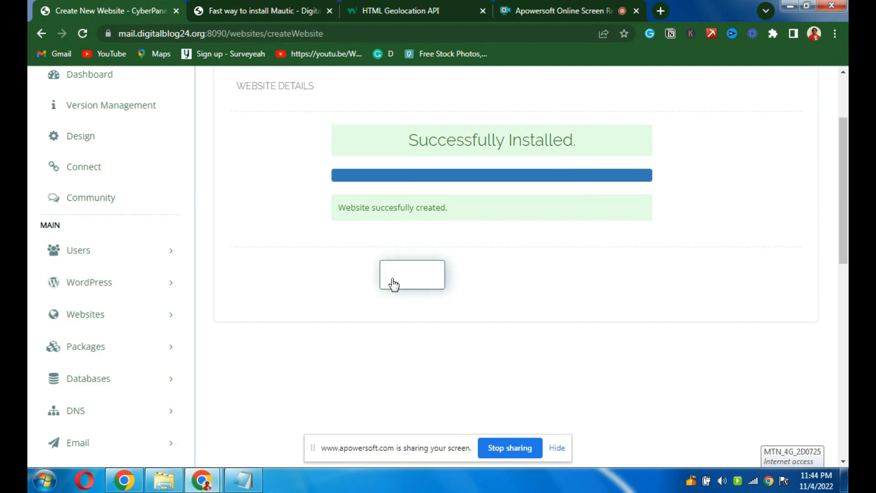
- Open Websites > List Websites and scroll to the mautic.digitalblog24.org card
{"action": "left_click", "coordinate": [85, 315]}
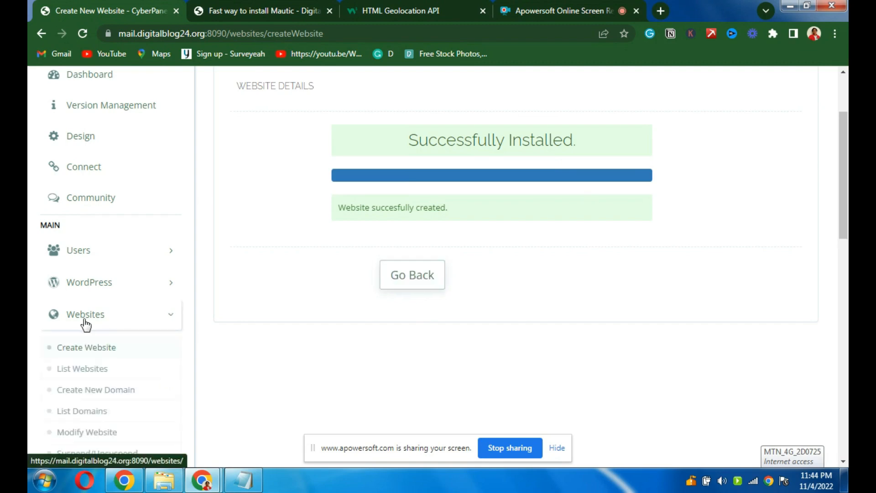
{"action": "left_click", "coordinate": [80, 371]}
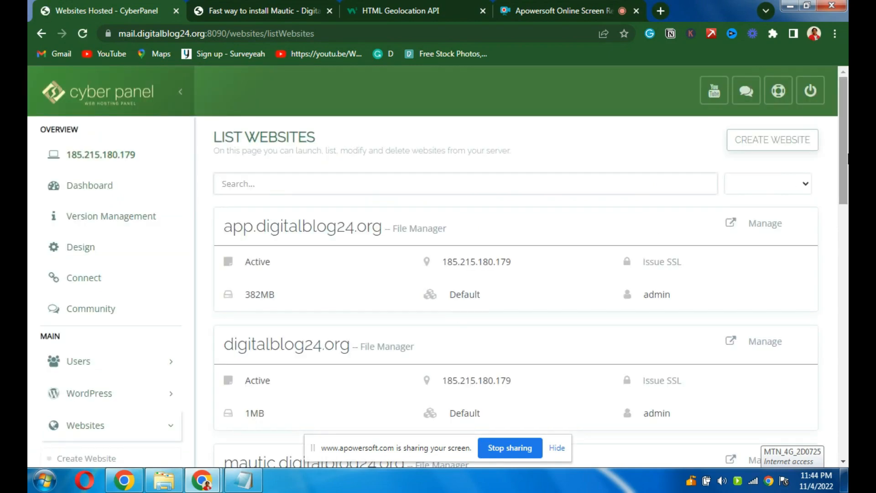
{"action": "scroll", "coordinate": [460, 246], "scroll_direction": "down", "scroll_amount": 6}
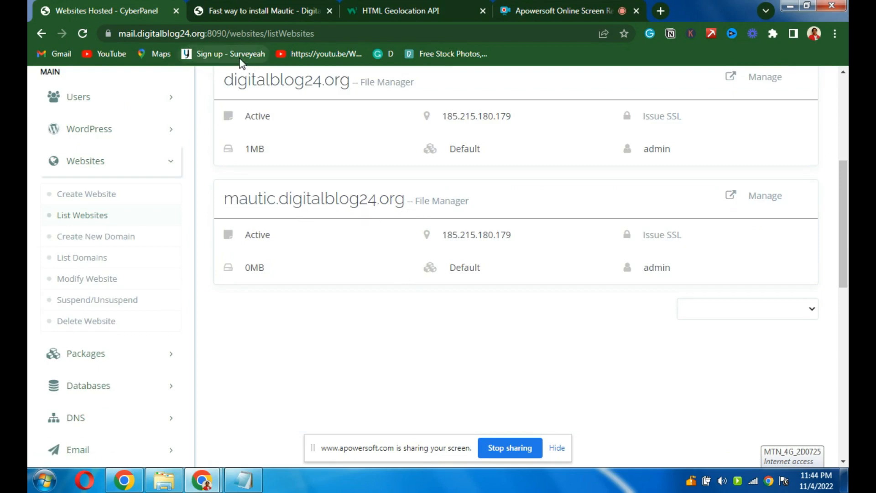
- Load mautic.digitalblog24.org in a new tab, check its placeholder page, and return to CyberPanel
{"action": "right_click", "coordinate": [165, 10]}
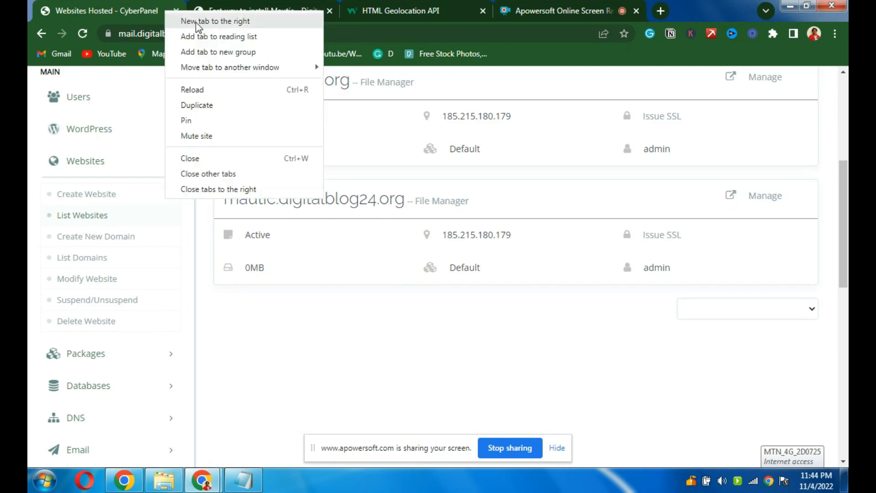
{"action": "key", "text": "Escape"}
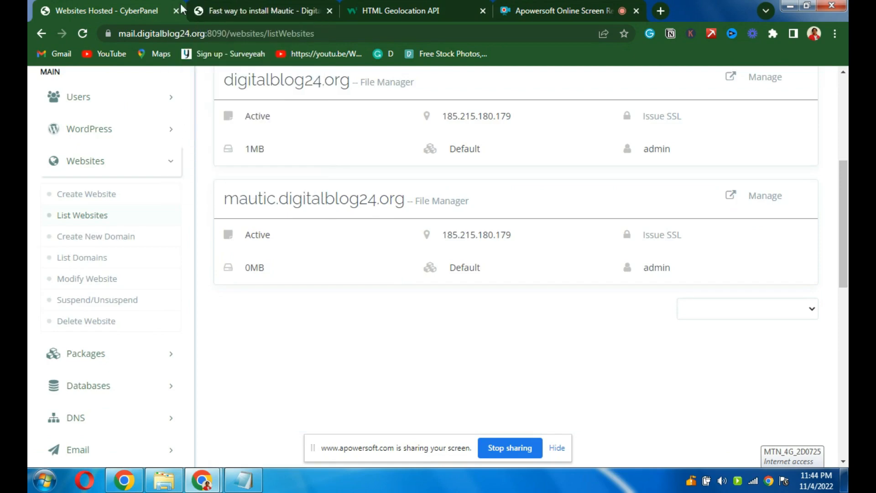
{"action": "key", "text": "ctrl+t"}
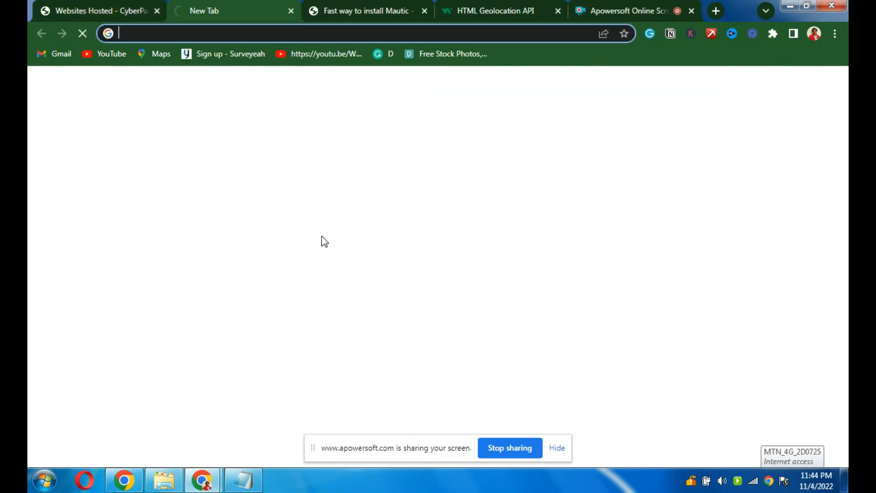
{"action": "left_click", "coordinate": [195, 33]}
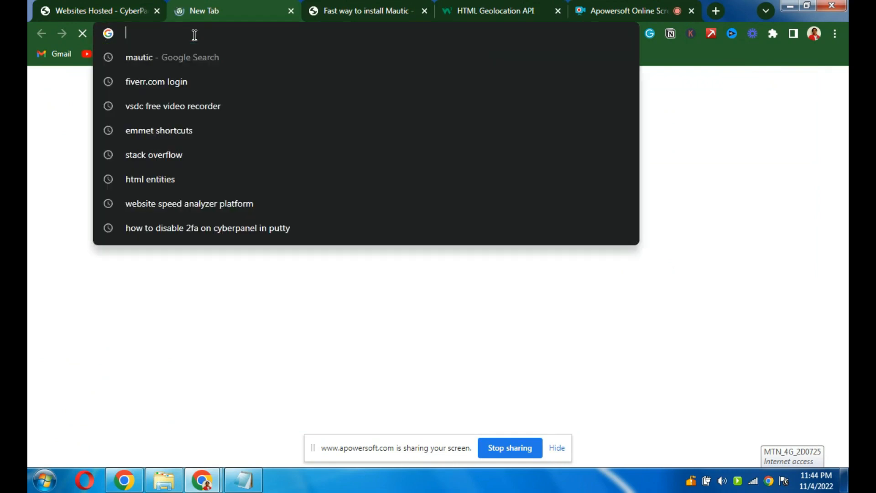
{"action": "type", "text": "mautic.digitalblog24.org"}
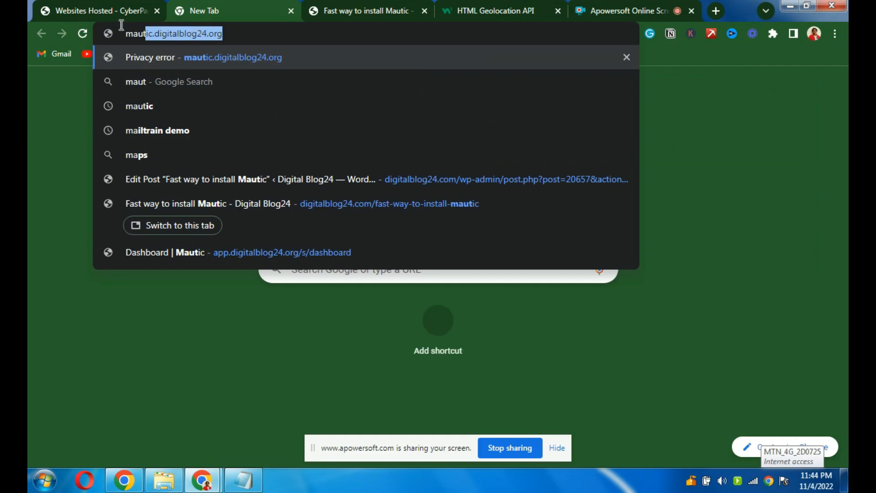
{"action": "key", "text": "Return"}
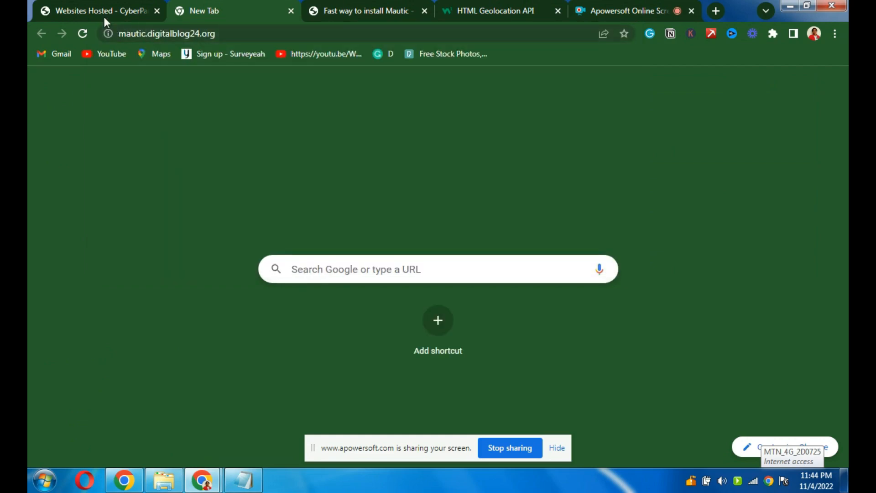
{"action": "left_click", "coordinate": [102, 13]}
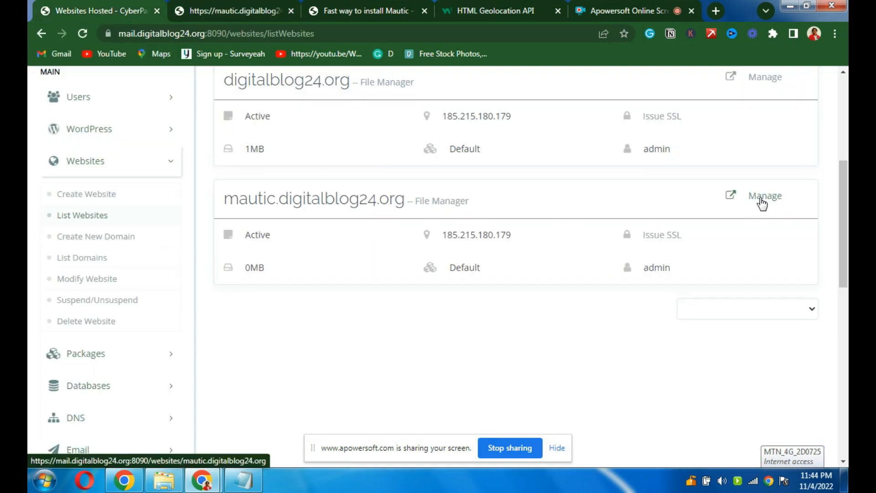
{"action": "left_click", "coordinate": [222, 12]}
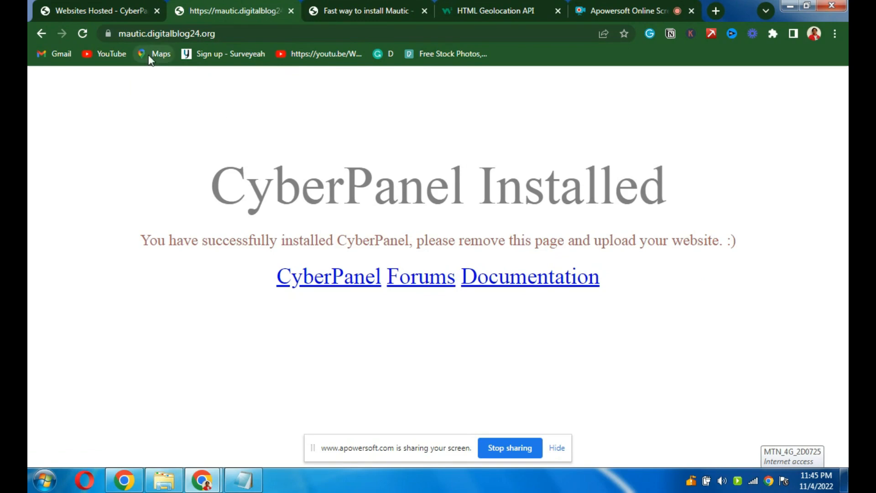
{"action": "left_click", "coordinate": [109, 17]}
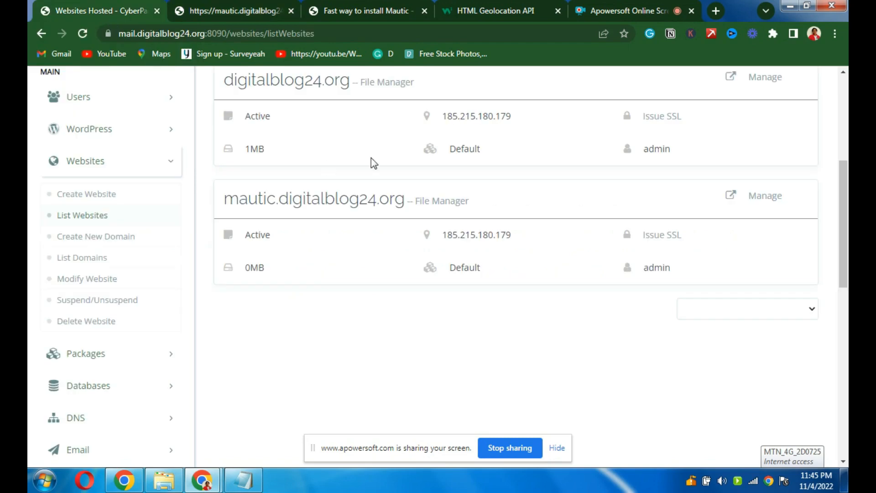
{"action": "scroll", "coordinate": [846, 205], "scroll_direction": "down", "scroll_amount": 2}
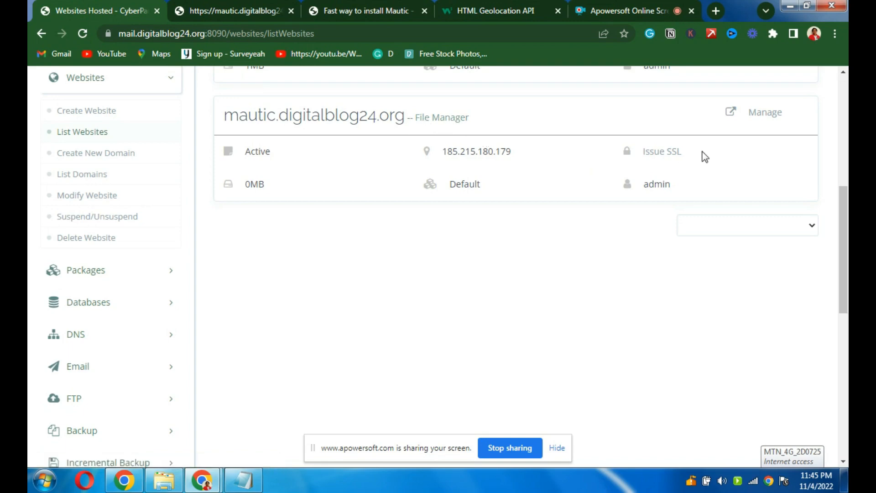
{"action": "left_click", "coordinate": [427, 124]}
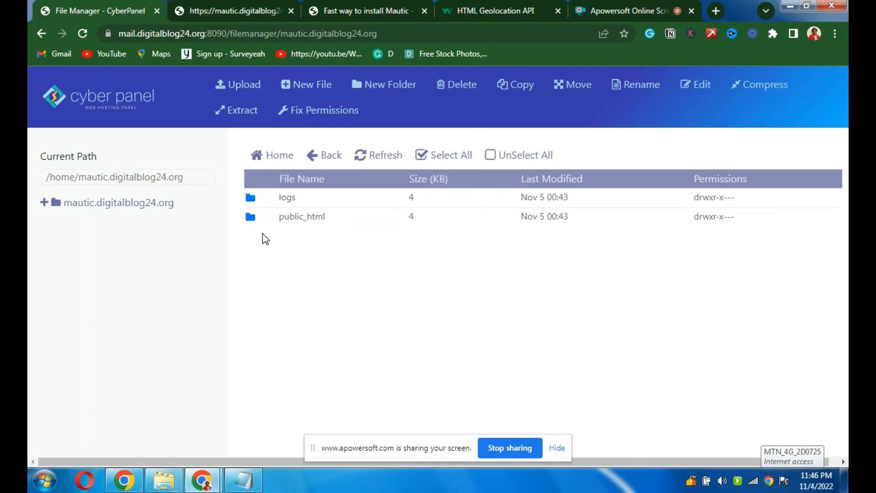
{"action": "left_click", "coordinate": [305, 218]}
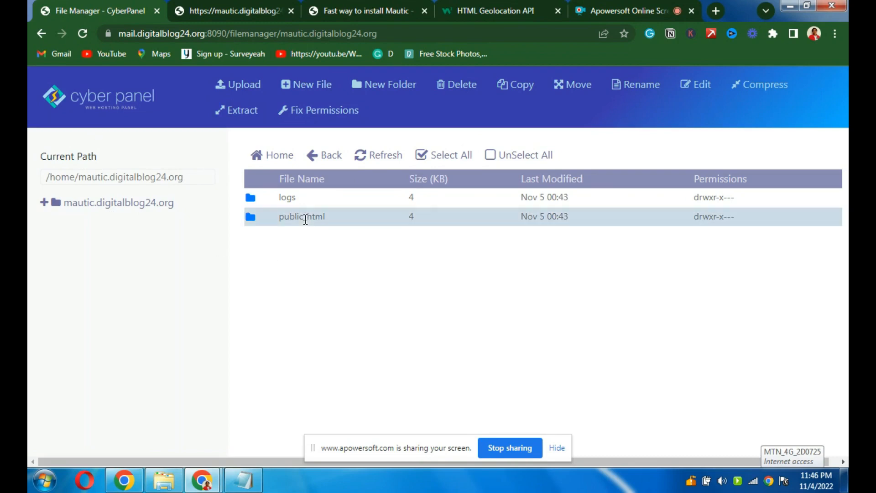
{"action": "double_click", "coordinate": [309, 223]}
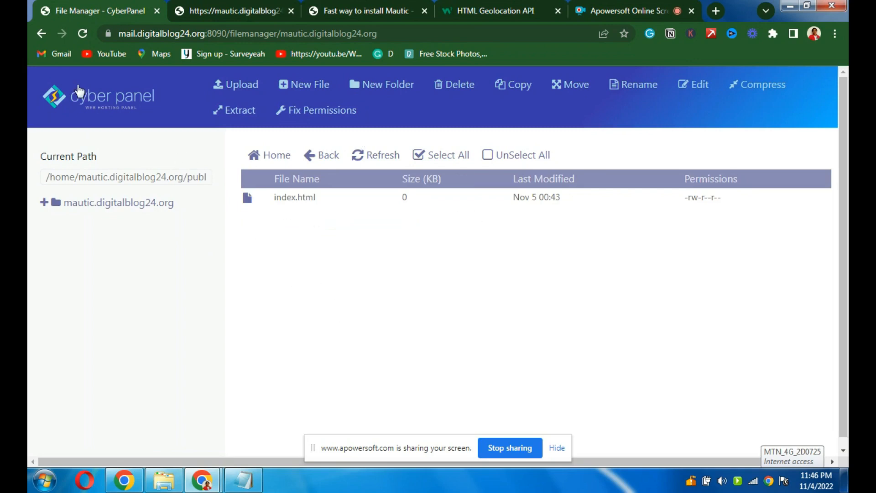
{"action": "left_click", "coordinate": [41, 34]}
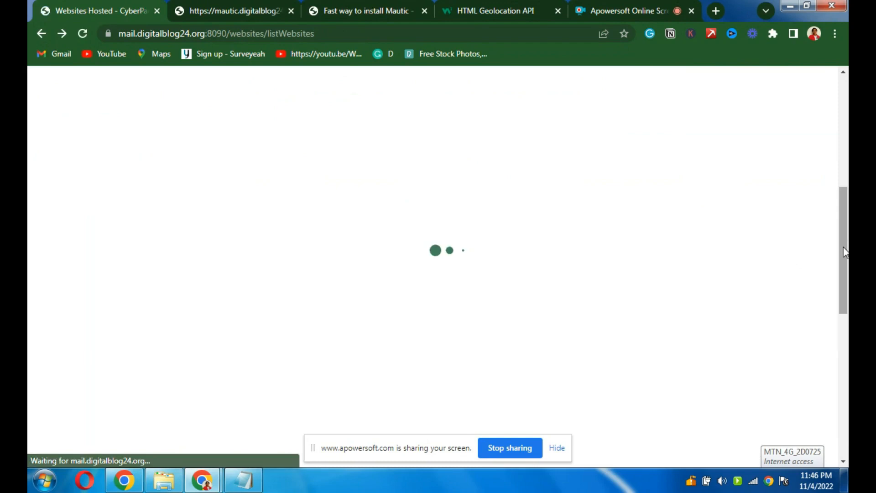
- Manage mautic.digitalblog24.org and launch the Mautic installer under Application Installer
{"action": "left_click_drag", "start_coordinate": [844, 252], "coordinate": [843, 218]}
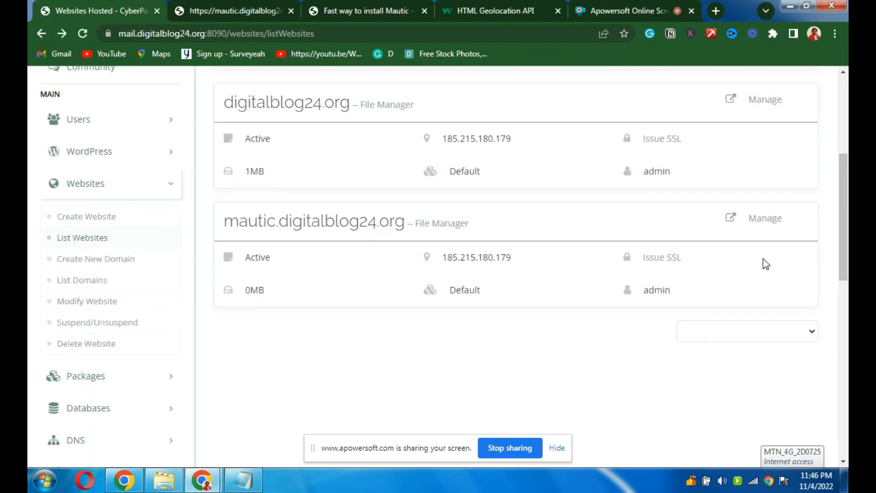
{"action": "left_click", "coordinate": [764, 223]}
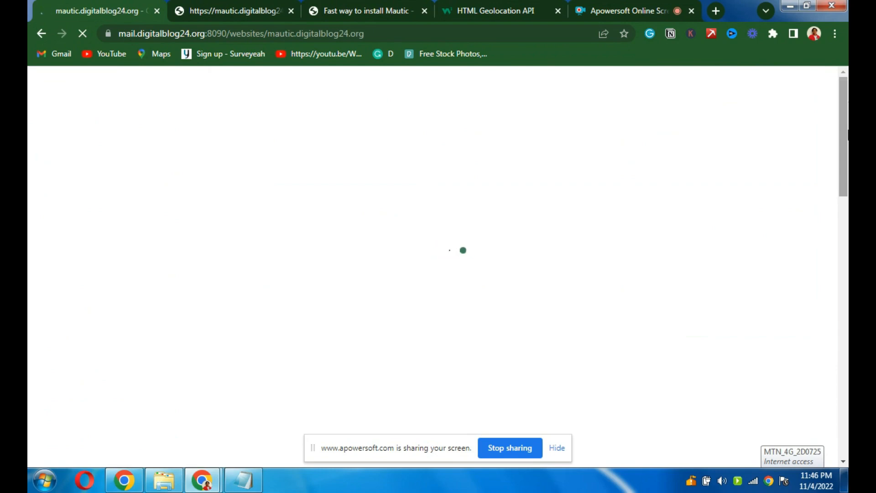
{"action": "left_click_drag", "start_coordinate": [848, 133], "coordinate": [847, 436]}
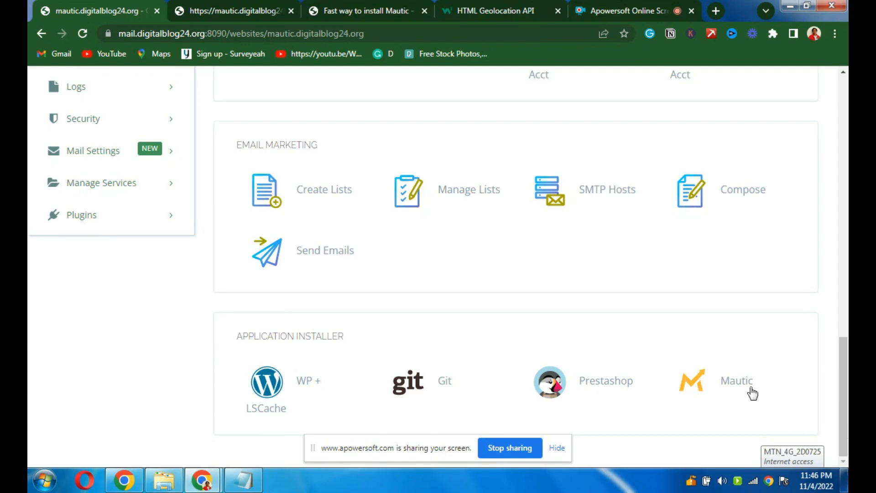
{"action": "left_click", "coordinate": [732, 388]}
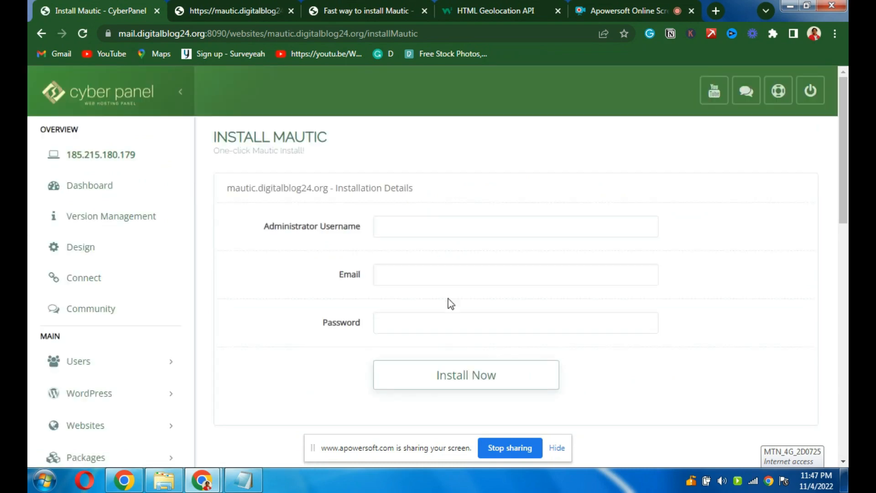
- Enter the administrator's username, e-mail and password, then install Mautic
{"action": "left_click", "coordinate": [409, 233]}
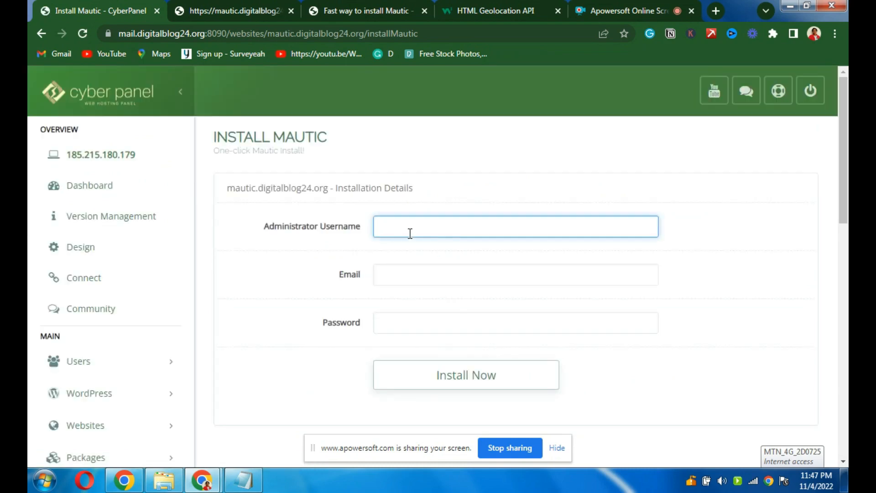
{"action": "type", "text": "Rosemary"}
{"action": "left_click", "coordinate": [392, 271]}
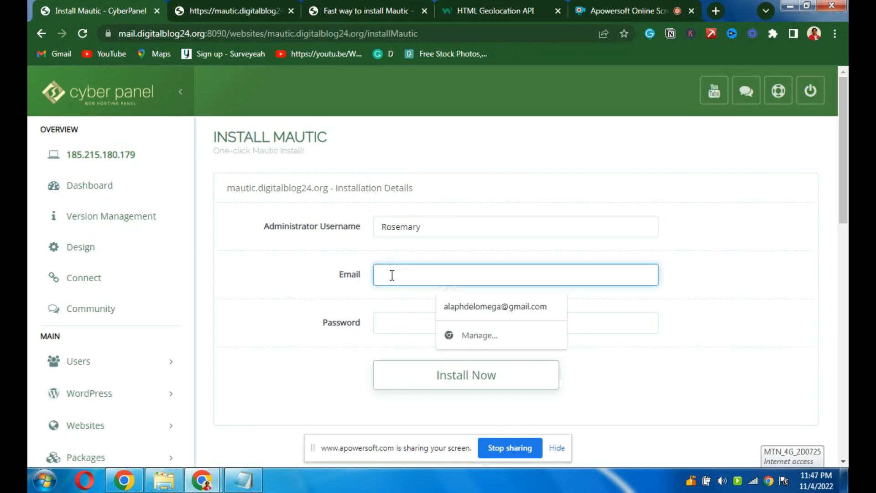
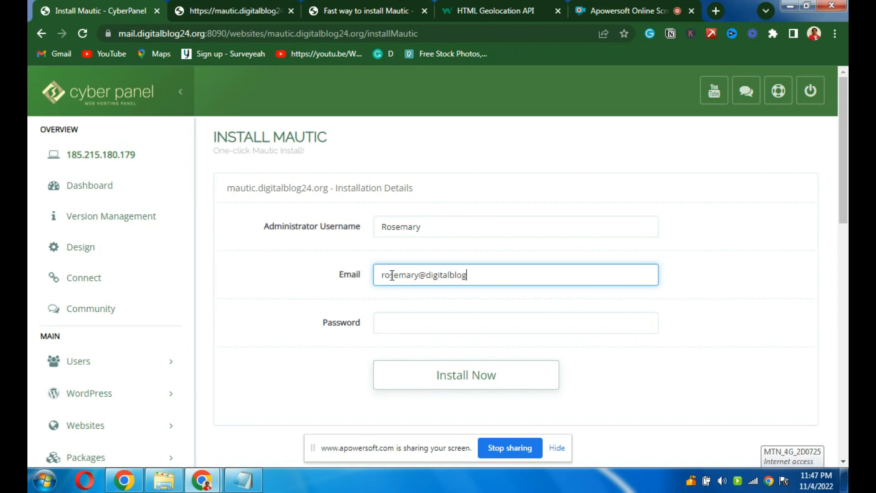
{"action": "left_click", "coordinate": [392, 323]}
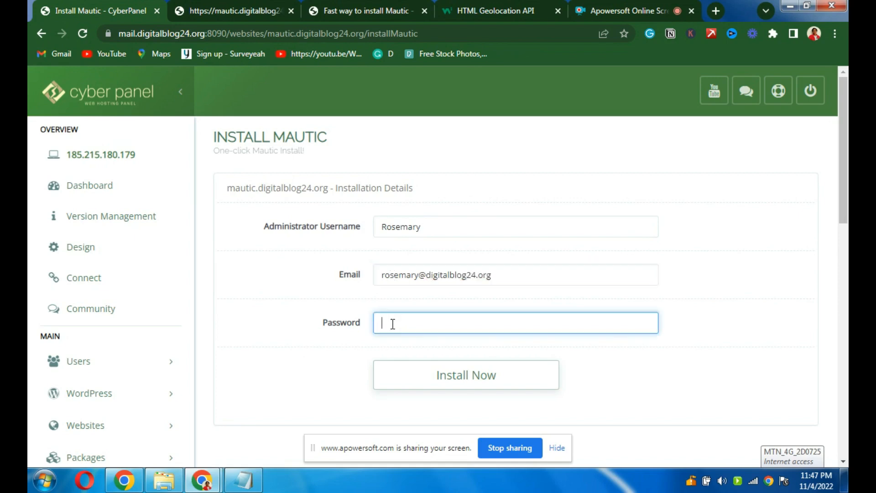
{"action": "type", "text": "******"}
{"action": "key", "text": "BackSpace"}
{"action": "key", "text": "BackSpace"}
{"action": "key", "text": "BackSpace"}
{"action": "key", "text": "BackSpace"}
{"action": "key", "text": "BackSpace"}
{"action": "key", "text": "BackSpace"}
{"action": "type", "text": "**********"}
{"action": "left_click", "coordinate": [483, 384]}
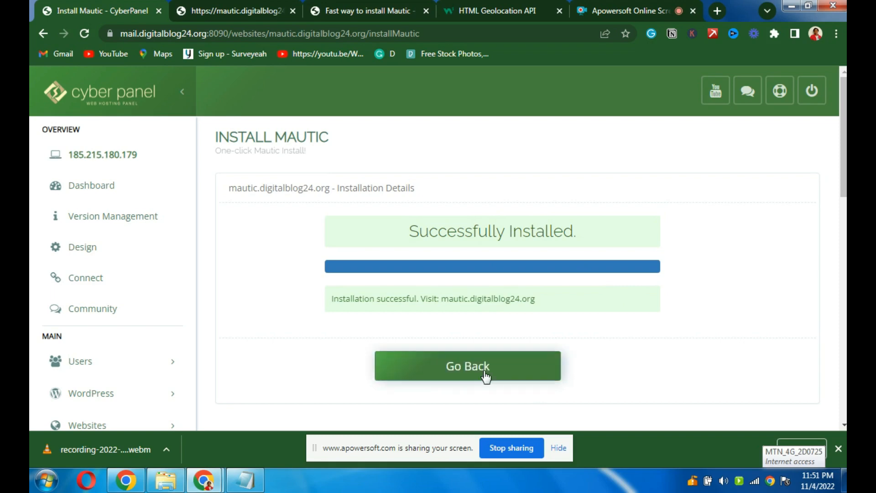
- Once CyberPanel reports 'Successfully Installed.', switch to the mautic.digitalblog24.org tab
{"action": "left_click", "coordinate": [243, 15]}
- Reload mautic.digitalblog24.org so Mautic's own login page loads
{"action": "left_click", "coordinate": [84, 33]}
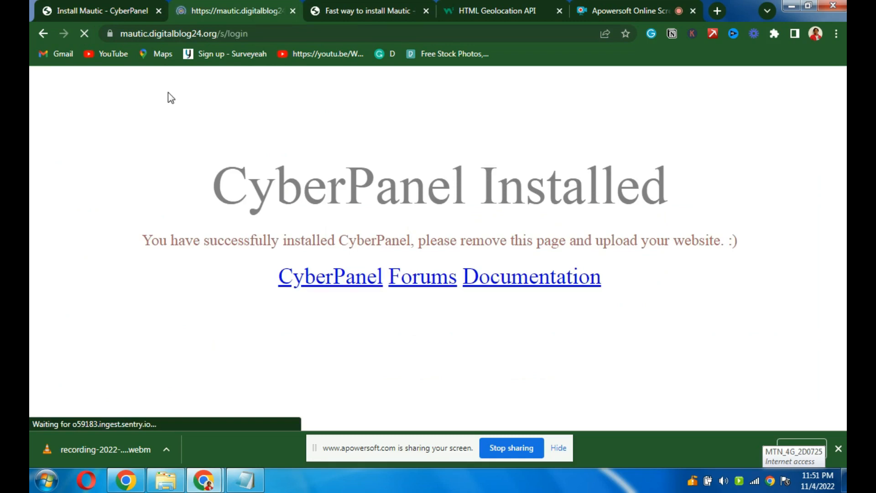
{"action": "left_click", "coordinate": [839, 448]}
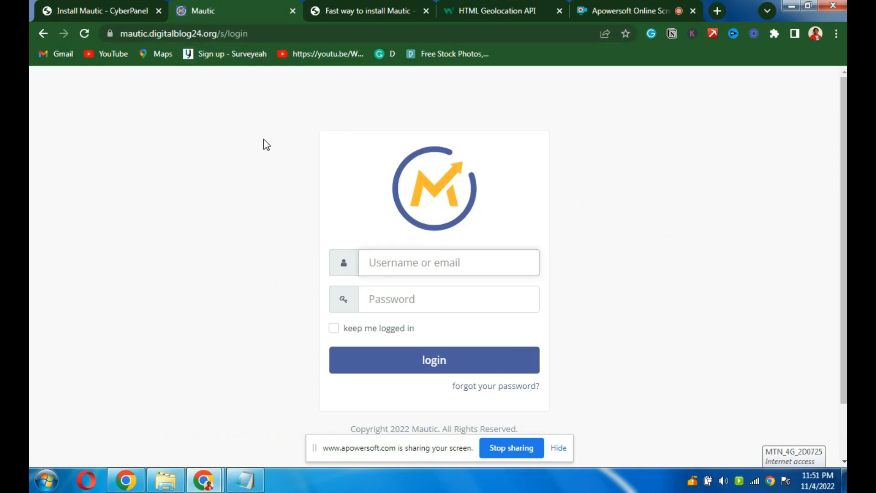
{"action": "left_click", "coordinate": [113, 9]}
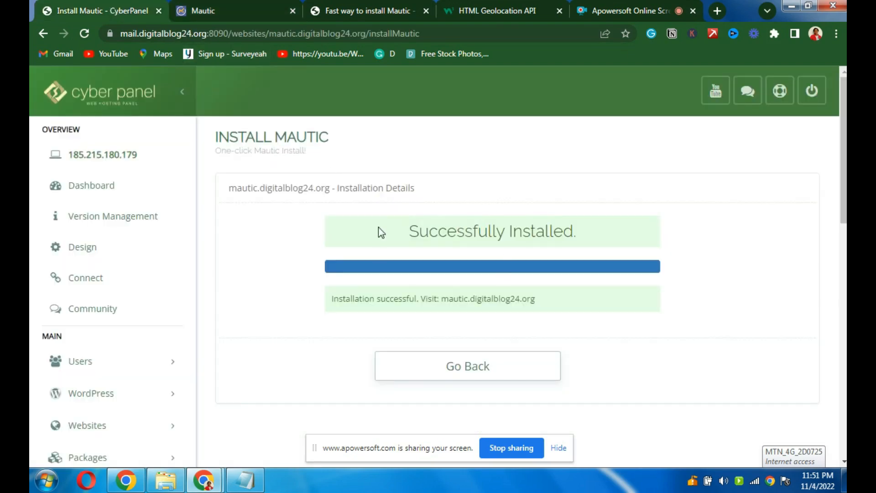
{"action": "left_click", "coordinate": [249, 18]}
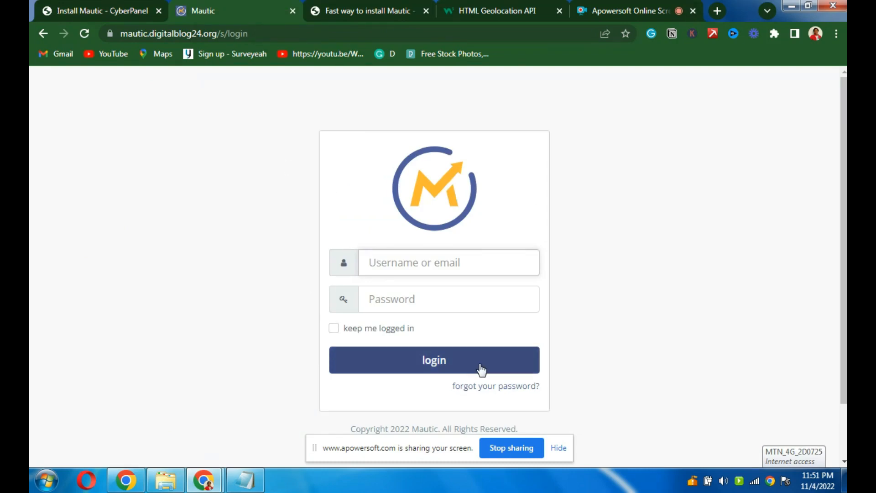
- Change the site address from /s/login to /install
{"action": "left_click", "coordinate": [256, 33]}
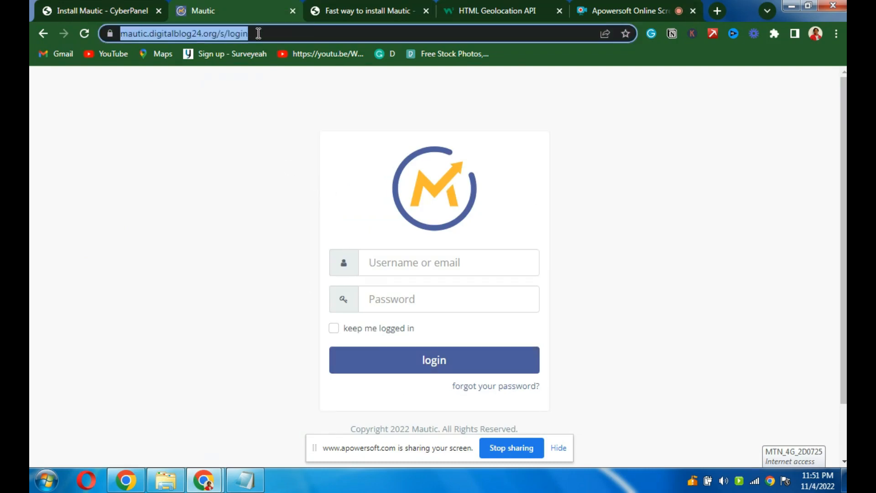
{"action": "key", "text": "End"}
{"action": "key", "text": "BackSpace"}
{"action": "key", "text": "BackSpace"}
{"action": "key", "text": "BackSpace"}
{"action": "key", "text": "BackSpace"}
{"action": "key", "text": "BackSpace"}
{"action": "key", "text": "BackSpace"}
{"action": "key", "text": "BackSpace"}
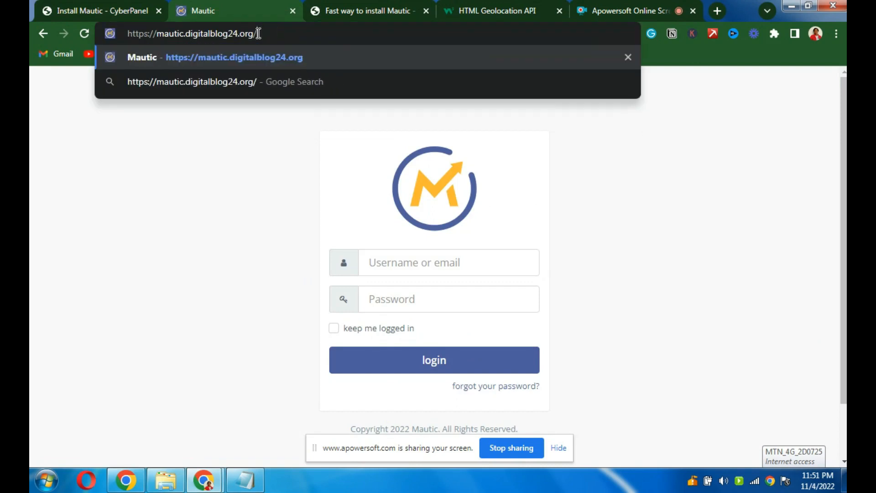
{"action": "type", "text": "indo"}
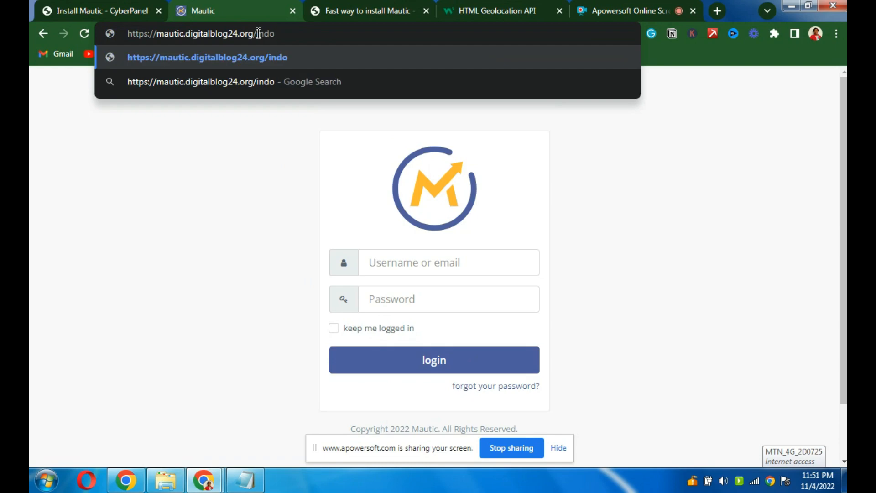
{"action": "key", "text": "BackSpace"}
{"action": "key", "text": "BackSpace"}
{"action": "type", "text": "stall"}
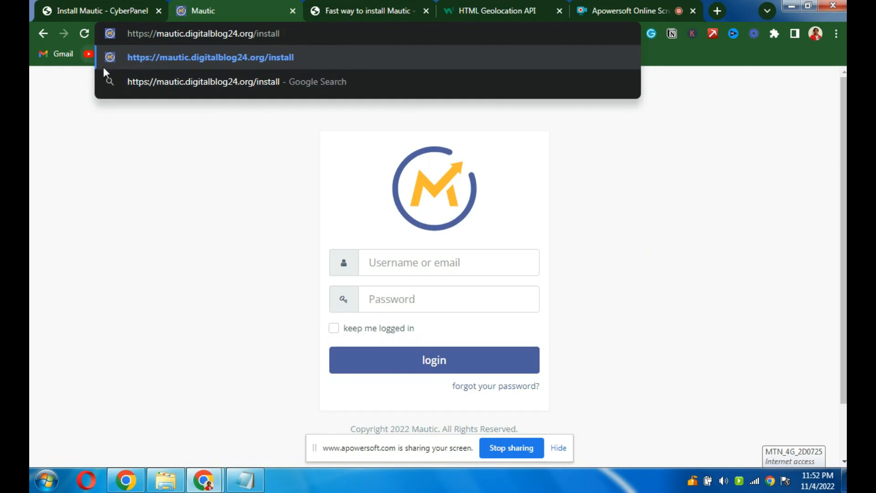
- In CyberPanel, open Databases > List Databases
{"action": "left_click", "coordinate": [96, 15]}
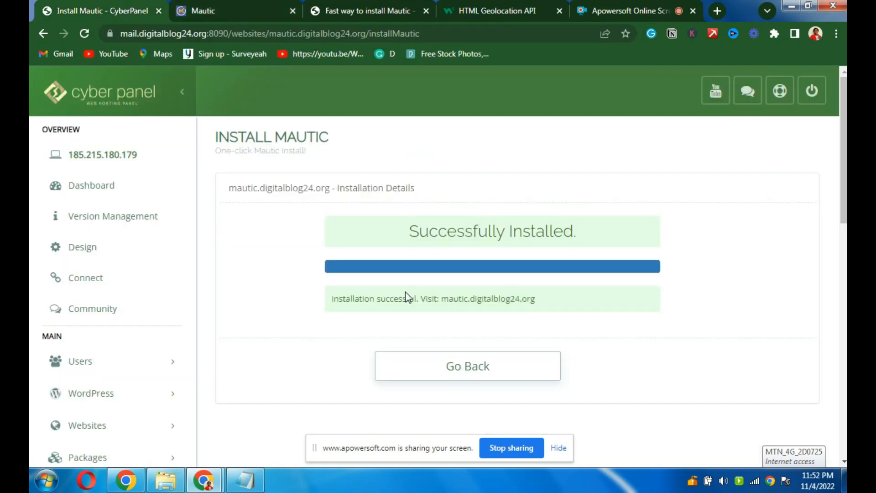
{"action": "left_click", "coordinate": [210, 11]}
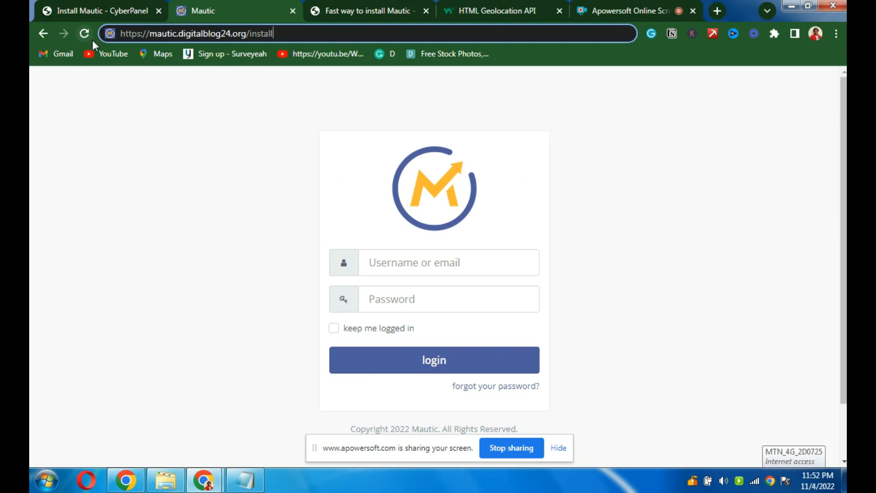
{"action": "left_click", "coordinate": [89, 15]}
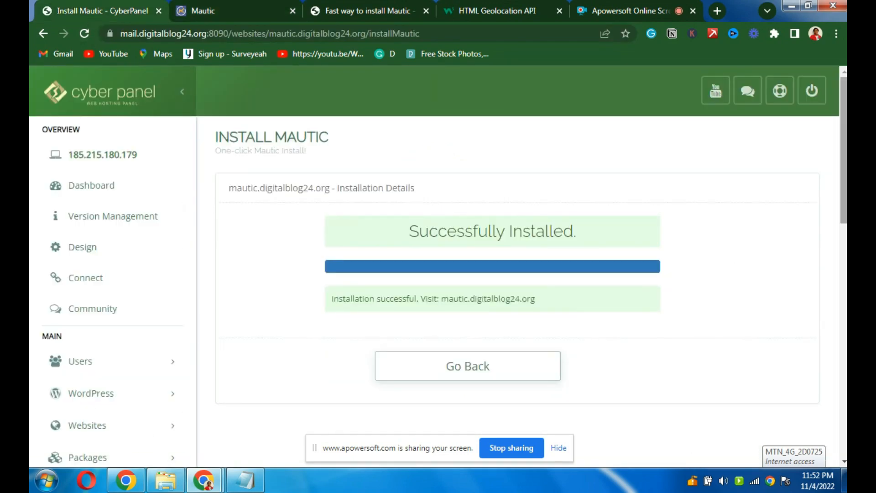
{"action": "scroll", "coordinate": [284, 325], "scroll_direction": "down", "scroll_amount": 4}
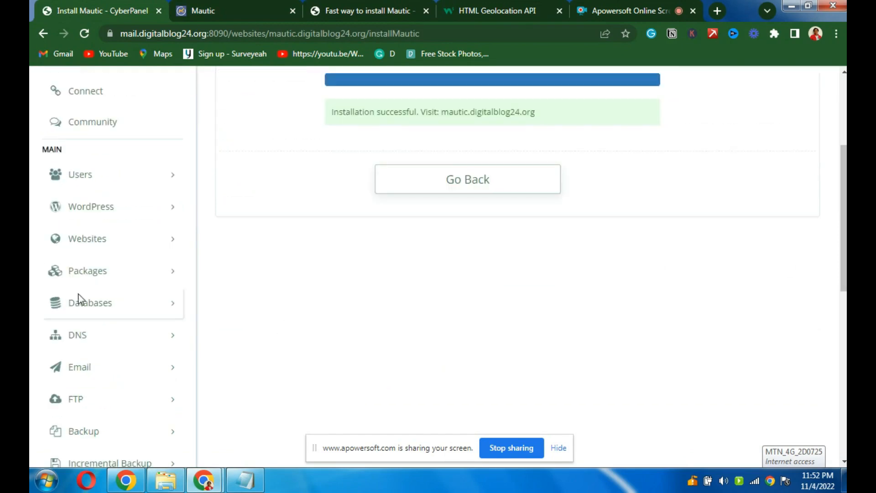
{"action": "left_click", "coordinate": [84, 312]}
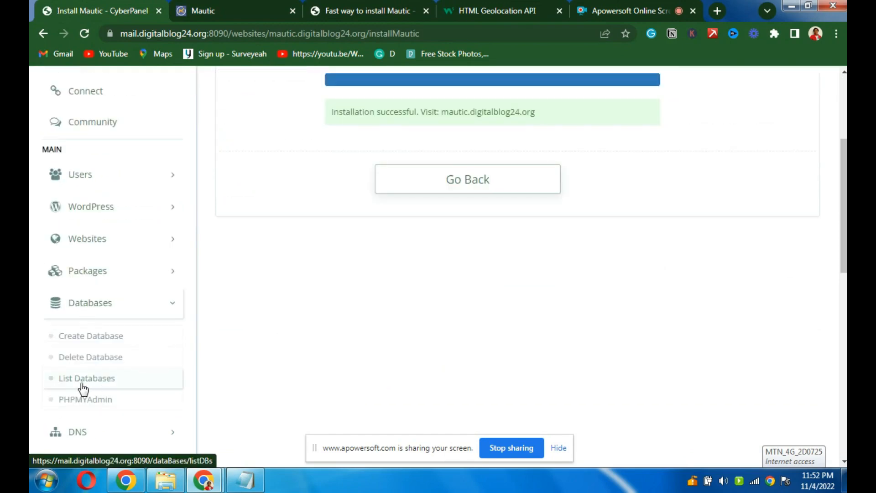
{"action": "left_click", "coordinate": [92, 385]}
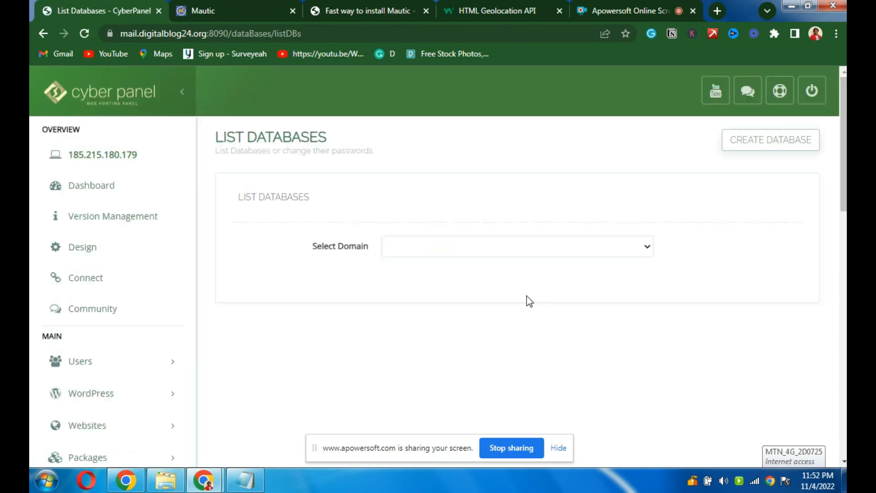
- Show the databases for mautic.digitalblog24.org, then go back to the Mautic login tab
{"action": "left_click", "coordinate": [538, 250]}
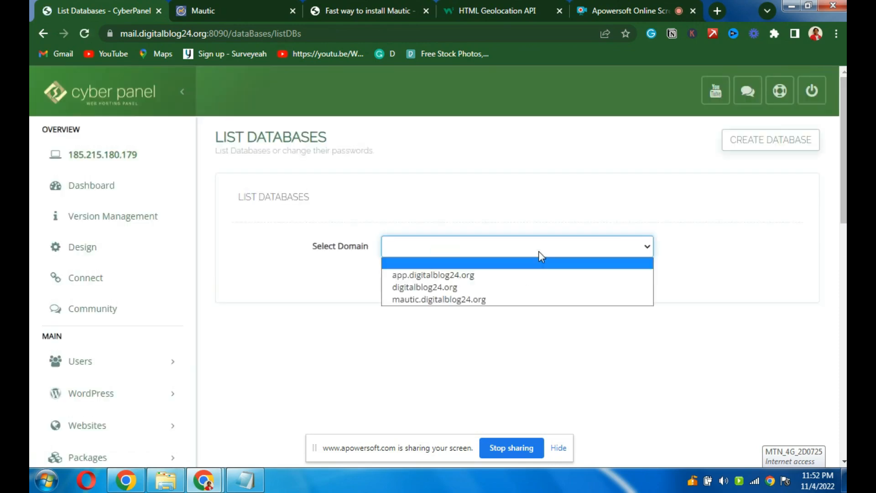
{"action": "left_click", "coordinate": [470, 303]}
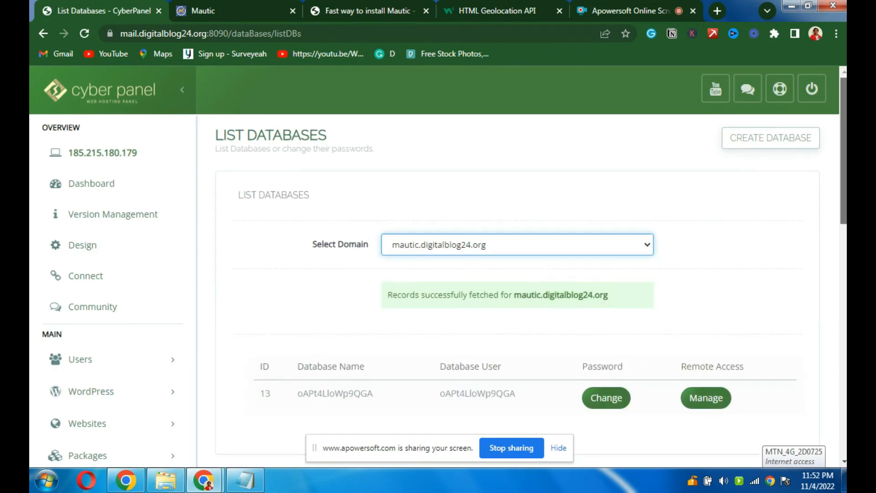
{"action": "scroll", "coordinate": [427, 228], "scroll_direction": "down", "scroll_amount": 3}
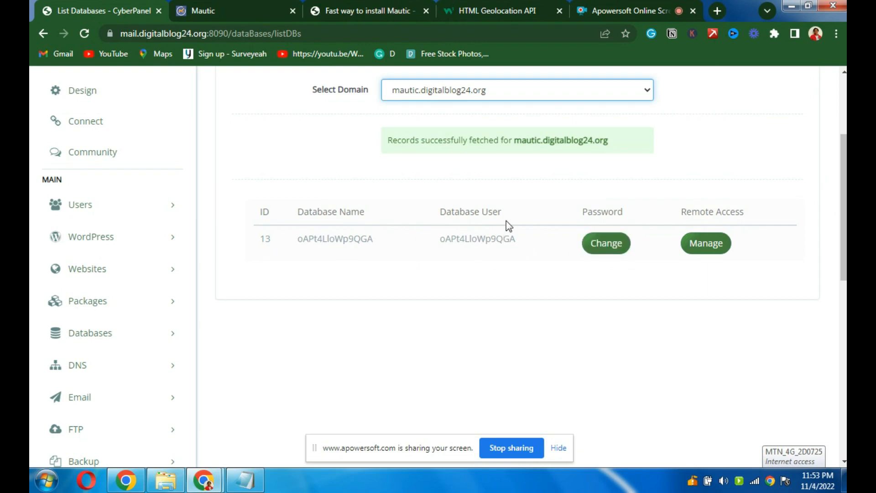
{"action": "left_click", "coordinate": [223, 8]}
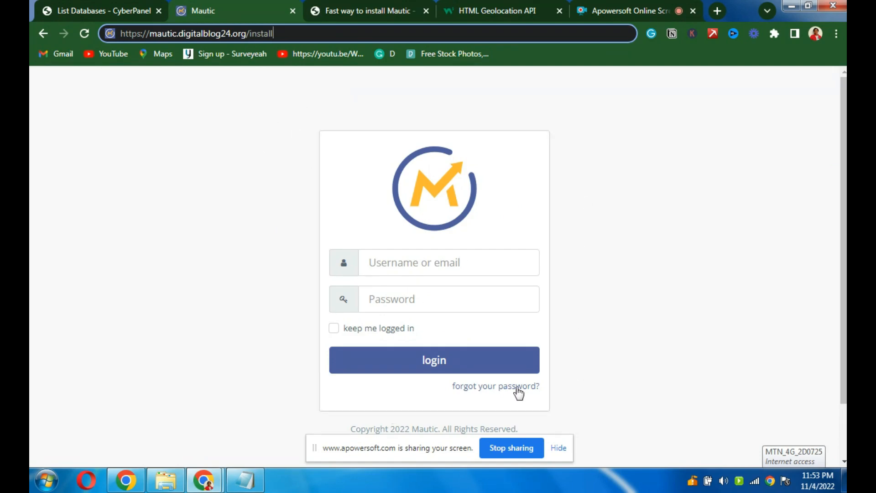
- Log in with the saved admin e-mail, replacing the autofilled password with the account password
{"action": "left_click", "coordinate": [373, 263]}
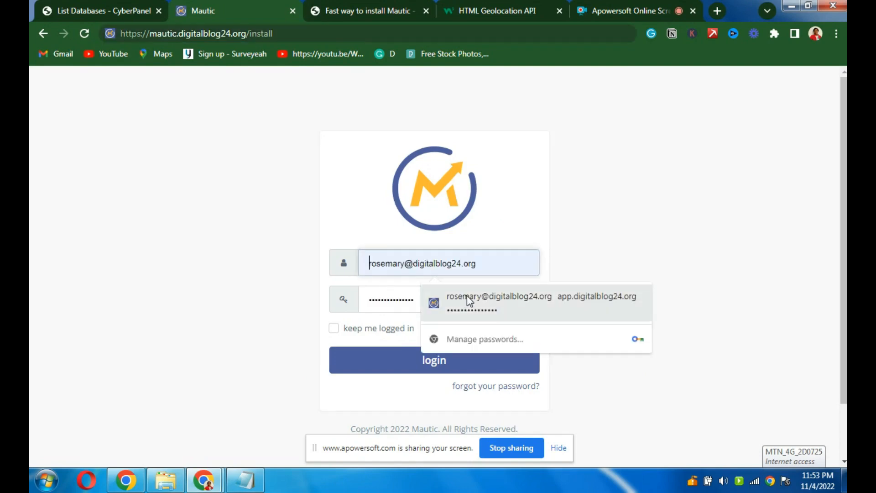
{"action": "left_click", "coordinate": [463, 297]}
{"action": "double_click", "coordinate": [409, 298]}
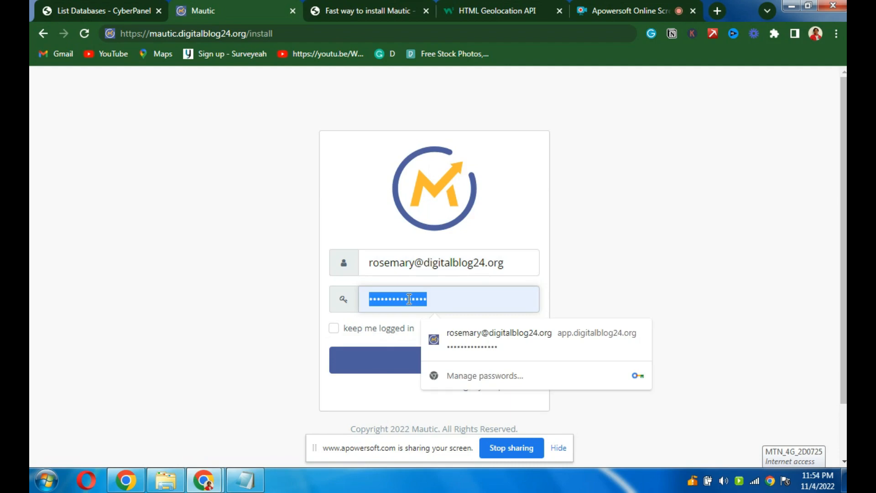
{"action": "key", "text": "BackSpace"}
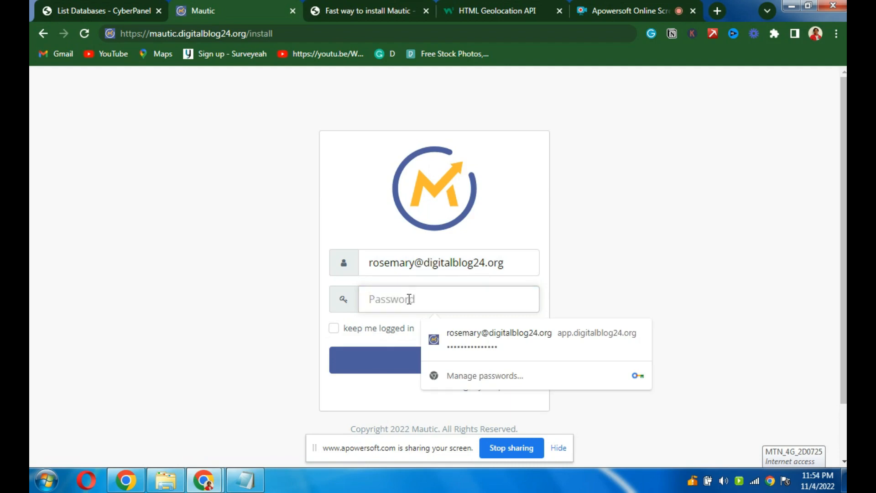
{"action": "type", "text": "••••••"}
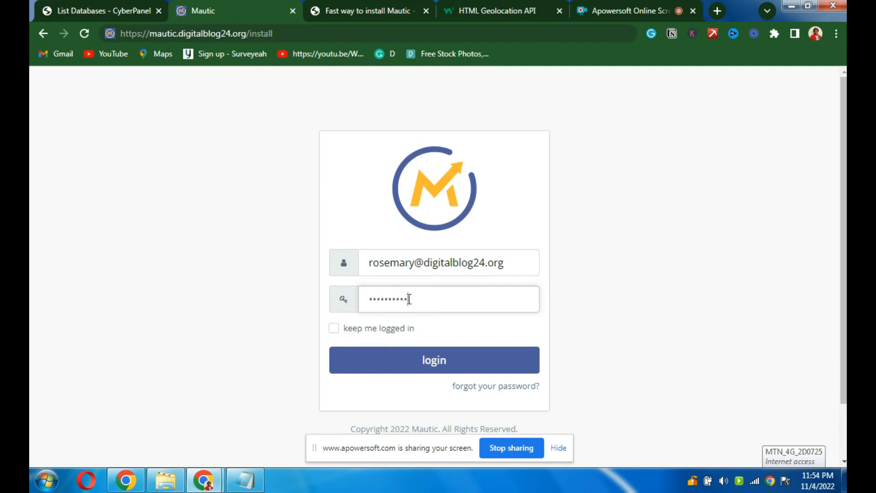
{"action": "left_click", "coordinate": [417, 364]}
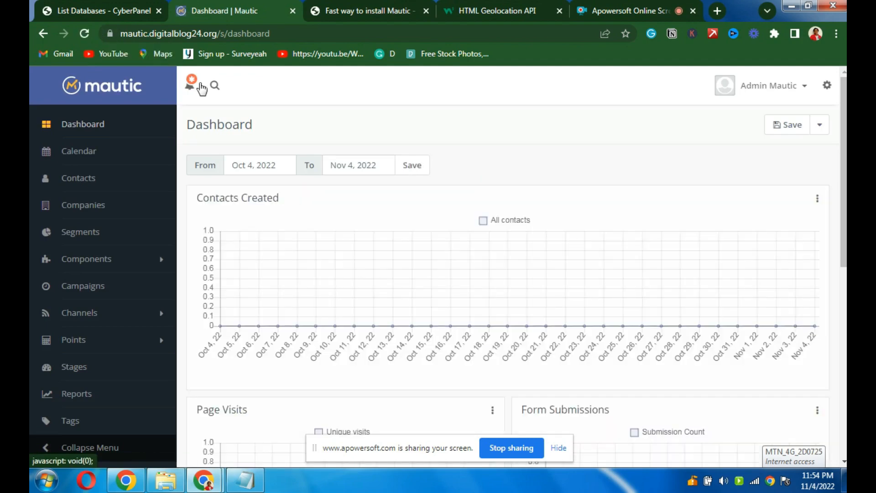
{"action": "left_click", "coordinate": [110, 11]}
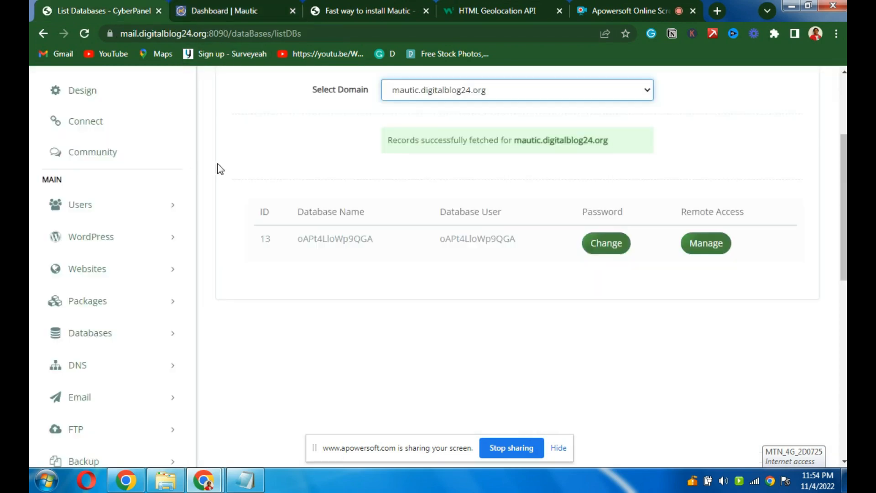
{"action": "left_click", "coordinate": [226, 12]}
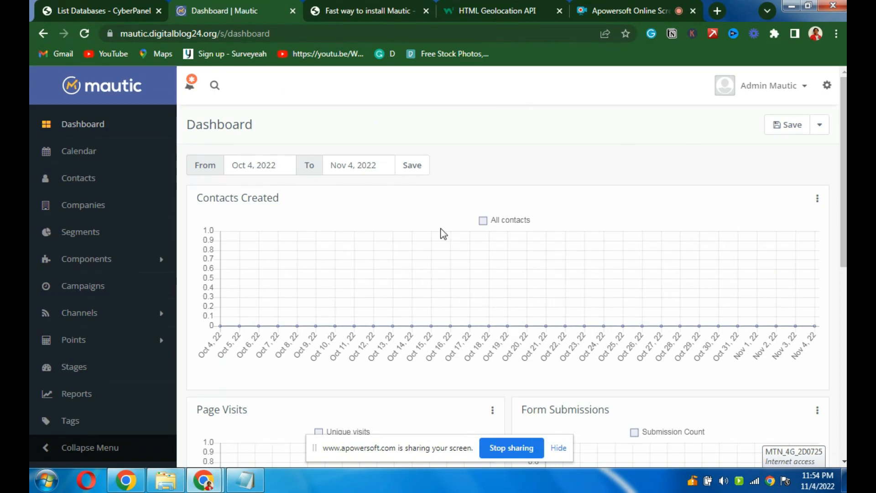
{"action": "scroll", "coordinate": [844, 205], "scroll_direction": "down", "scroll_amount": 2}
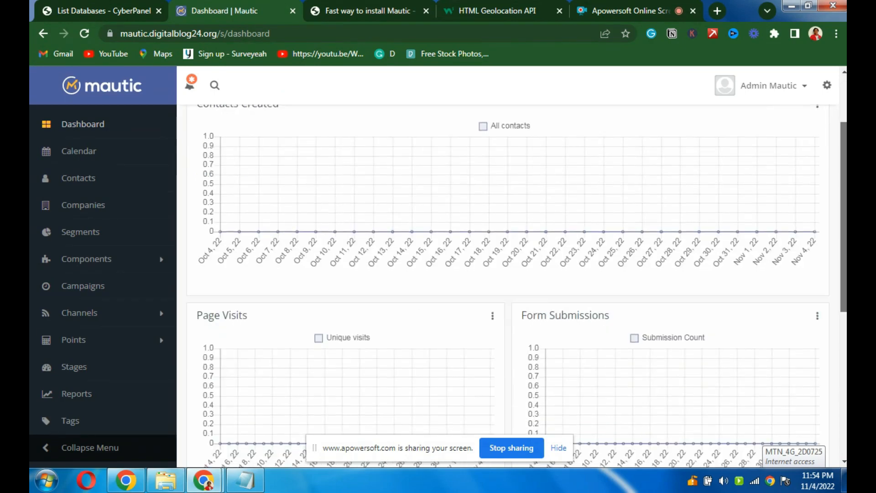
{"action": "scroll", "coordinate": [511, 267], "scroll_direction": "down", "scroll_amount": 6}
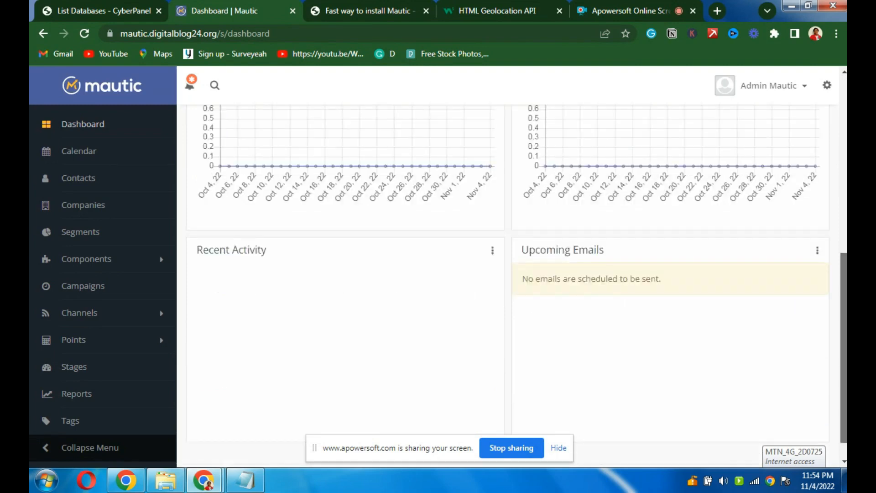
{"action": "scroll", "coordinate": [341, 228], "scroll_direction": "up", "scroll_amount": 8}
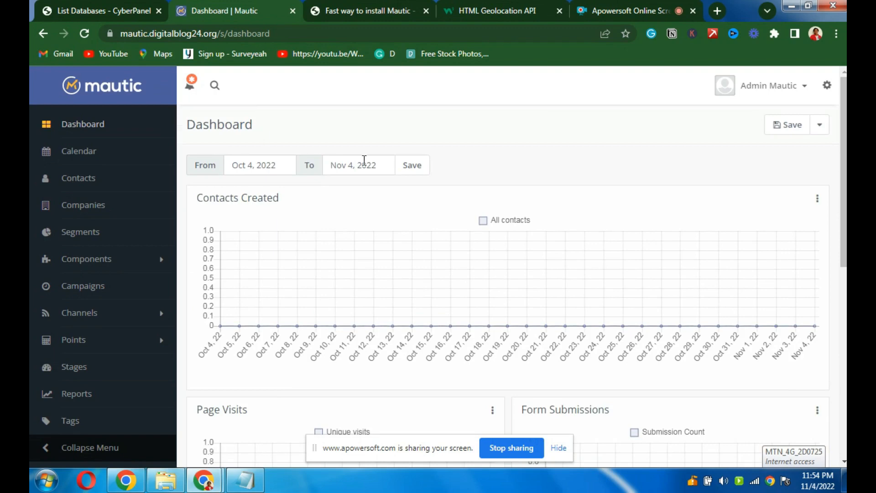
{"action": "scroll", "coordinate": [507, 286], "scroll_direction": "down", "scroll_amount": 2}
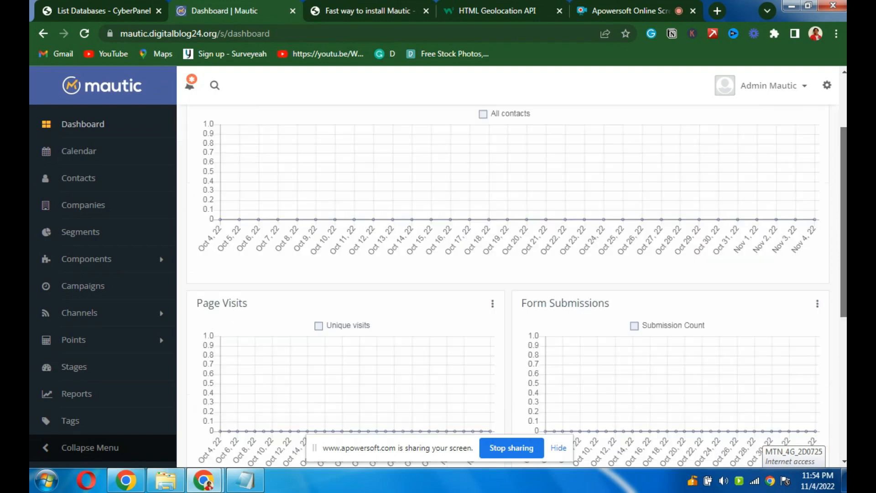
{"action": "scroll", "coordinate": [843, 196], "scroll_direction": "up", "scroll_amount": 2}
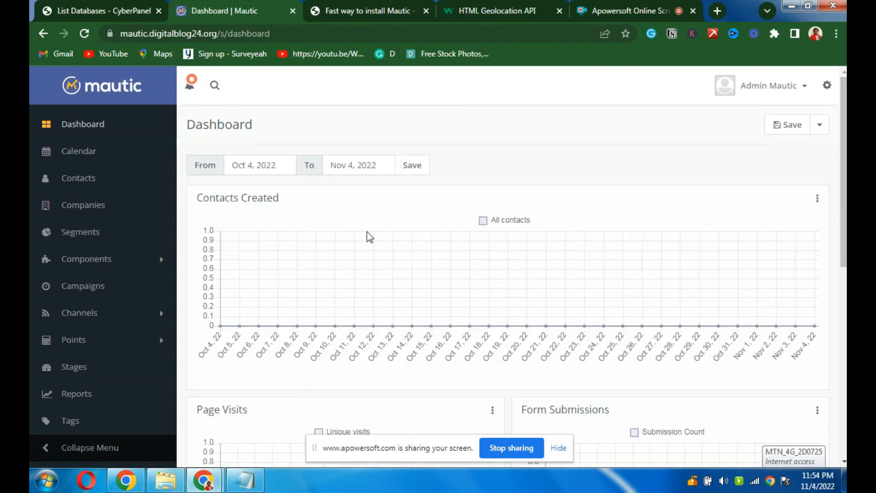
- Launch the 4.1.2 to 4.4.4 update through the notification's Update Now link
{"action": "left_click", "coordinate": [103, 4]}
{"action": "left_click", "coordinate": [219, 12]}
{"action": "left_click", "coordinate": [192, 86]}
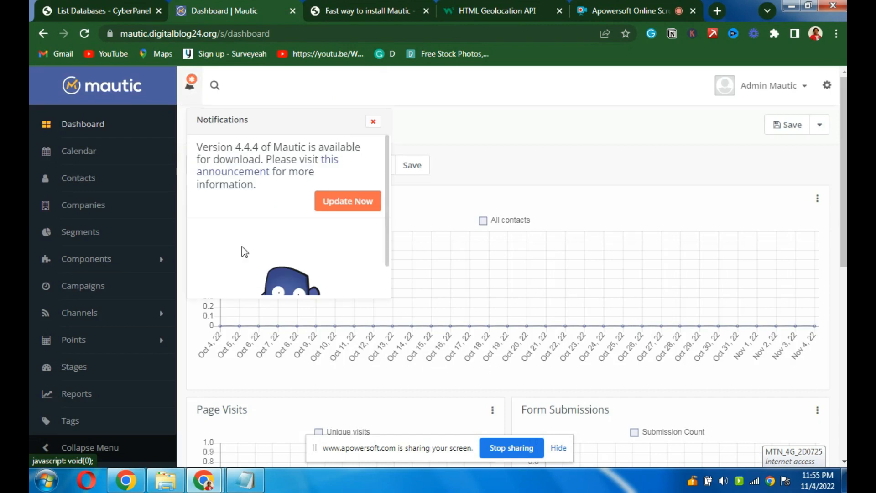
{"action": "left_click", "coordinate": [354, 206]}
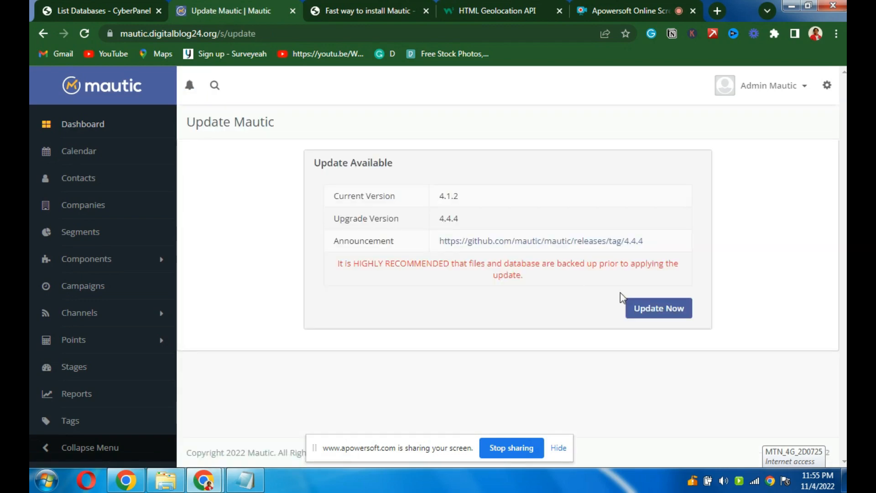
{"action": "left_click", "coordinate": [658, 314]}
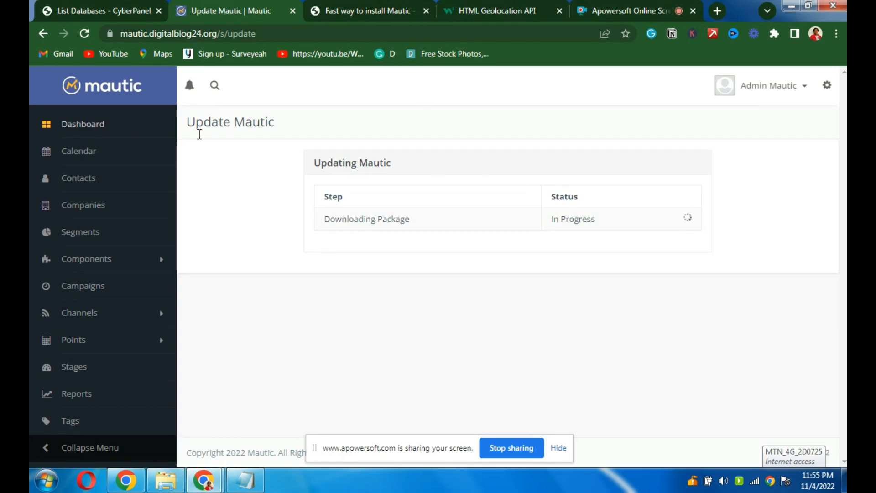
- Alternate between the CyberPanel database list and the Update Mautic progress page
{"action": "left_click", "coordinate": [103, 13]}
{"action": "left_click", "coordinate": [201, 11]}
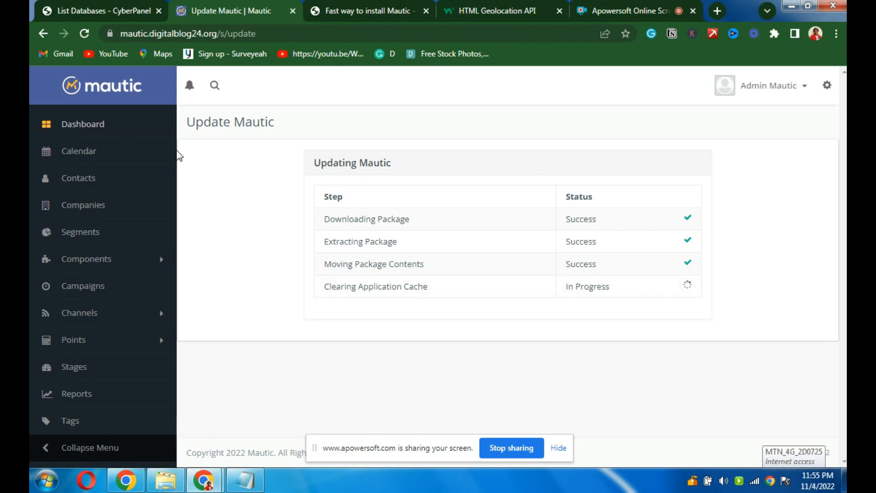
{"action": "left_click", "coordinate": [102, 13]}
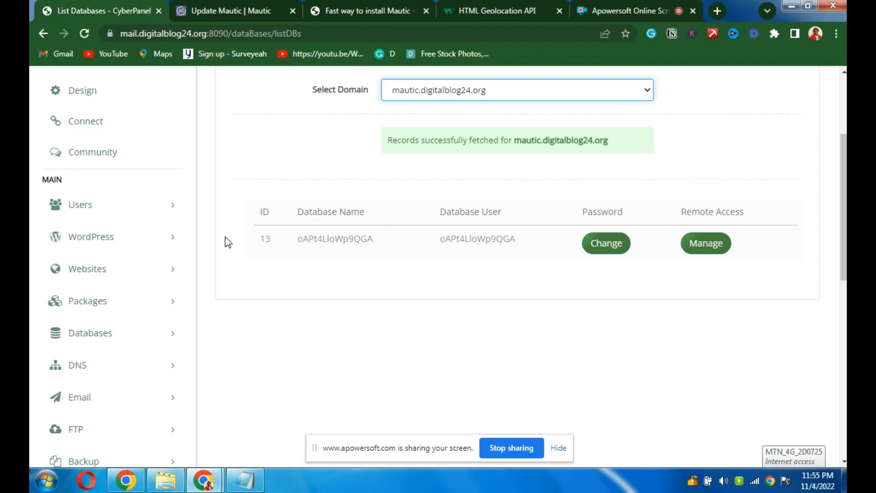
{"action": "left_click", "coordinate": [241, 10]}
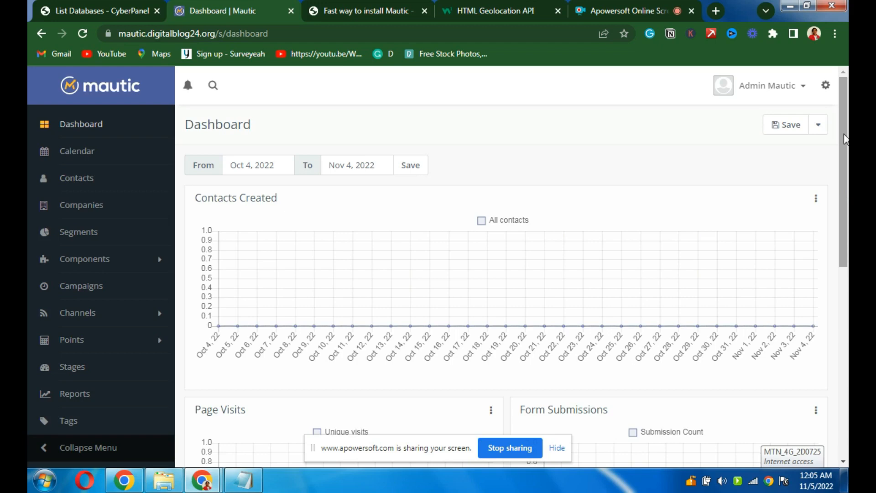
- Scroll the reloaded dashboard to confirm the v4.4.4 footer
{"action": "scroll", "coordinate": [843, 173], "scroll_direction": "down", "scroll_amount": 1}
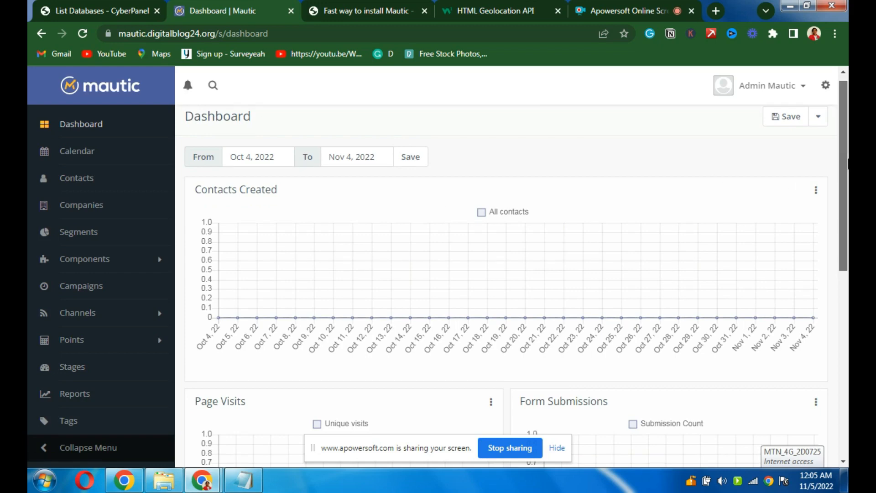
{"action": "scroll", "coordinate": [846, 164], "scroll_direction": "down", "scroll_amount": 8}
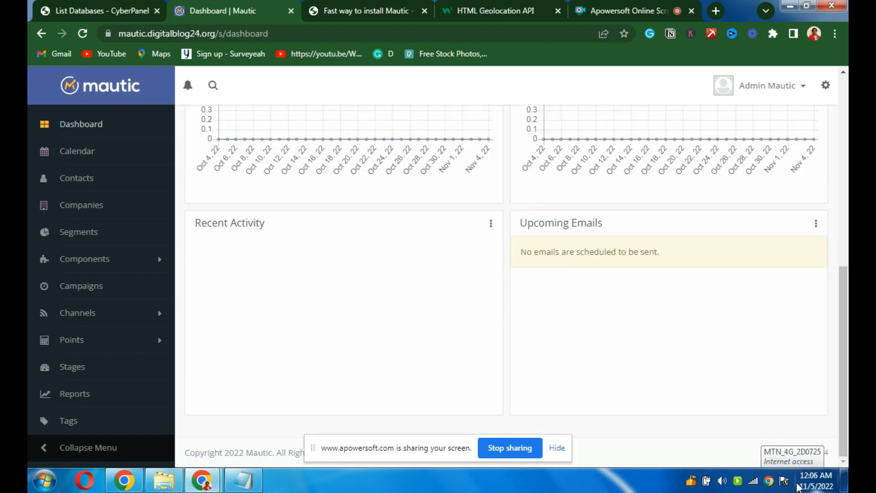
{"action": "left_click", "coordinate": [752, 482]}
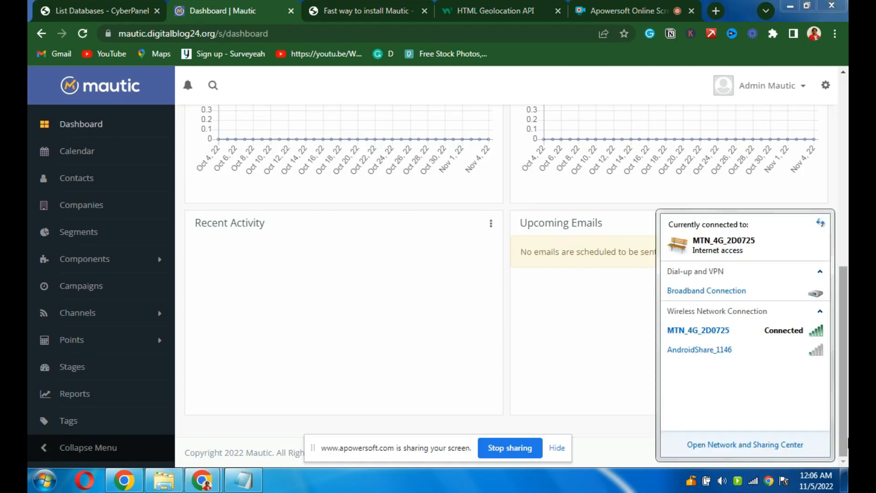
{"action": "left_click", "coordinate": [610, 432]}
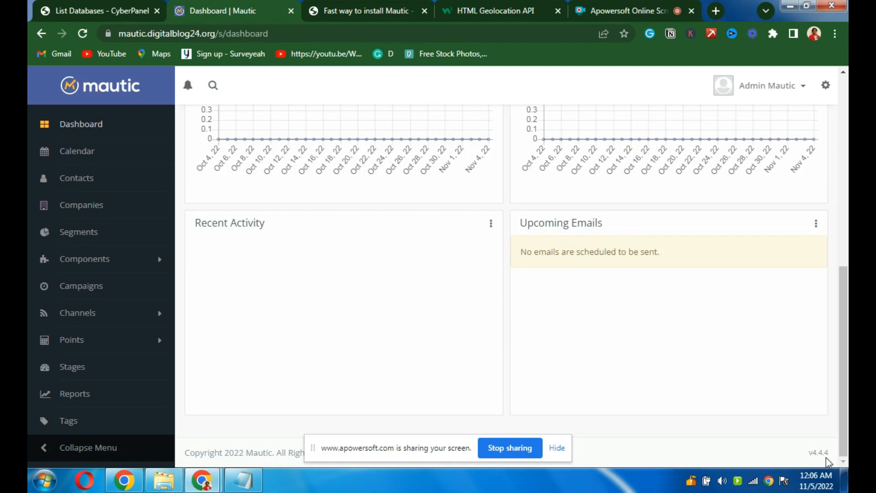
{"action": "left_click_drag", "start_coordinate": [843, 456], "coordinate": [847, 254]}
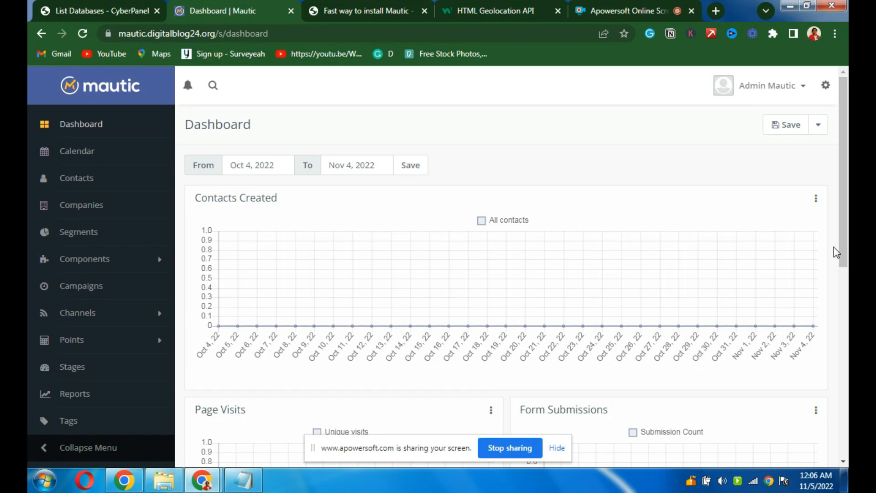
{"action": "left_click_drag", "start_coordinate": [847, 137], "coordinate": [844, 114]}
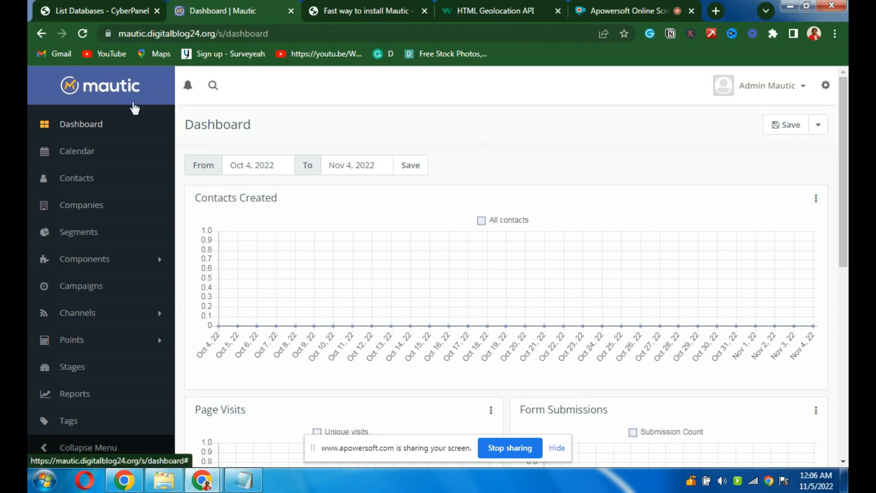
- Go to Calendar, then to the Contacts page showing No Results Found
{"action": "left_click", "coordinate": [78, 151]}
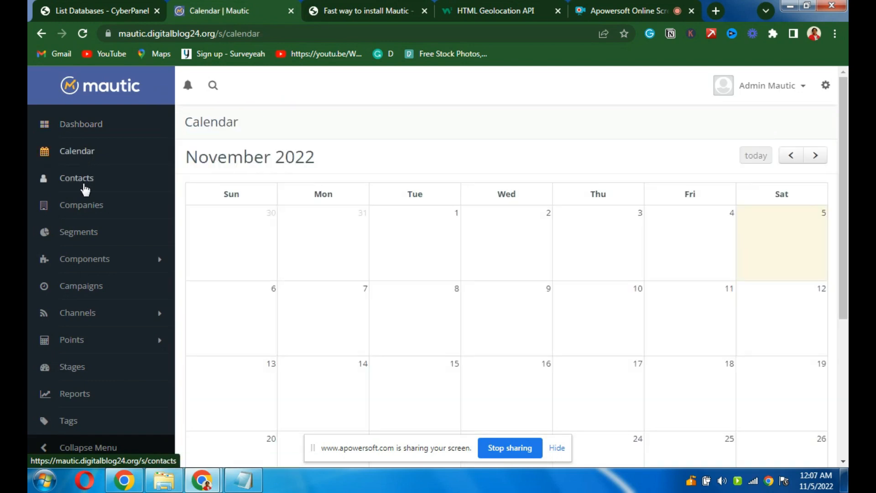
{"action": "left_click", "coordinate": [77, 177]}
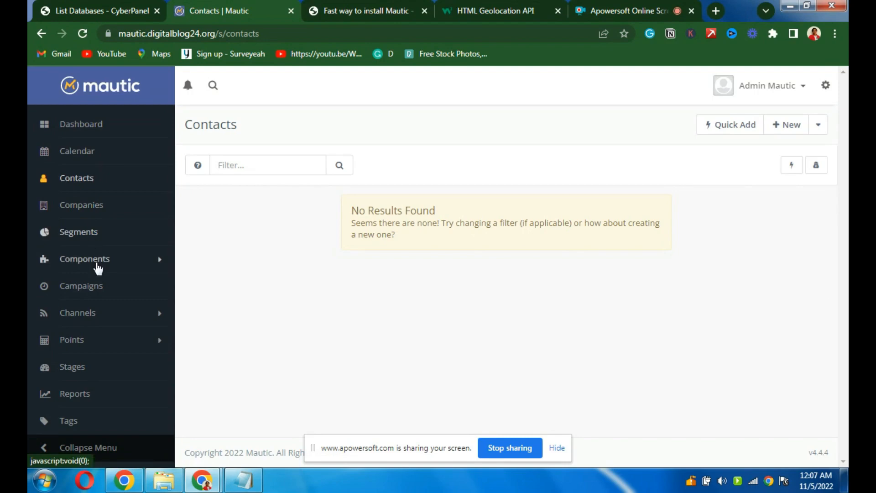
- Expand Components to show Assets, Forms, Landing Pages and Dynamic Content
{"action": "left_click", "coordinate": [98, 268]}
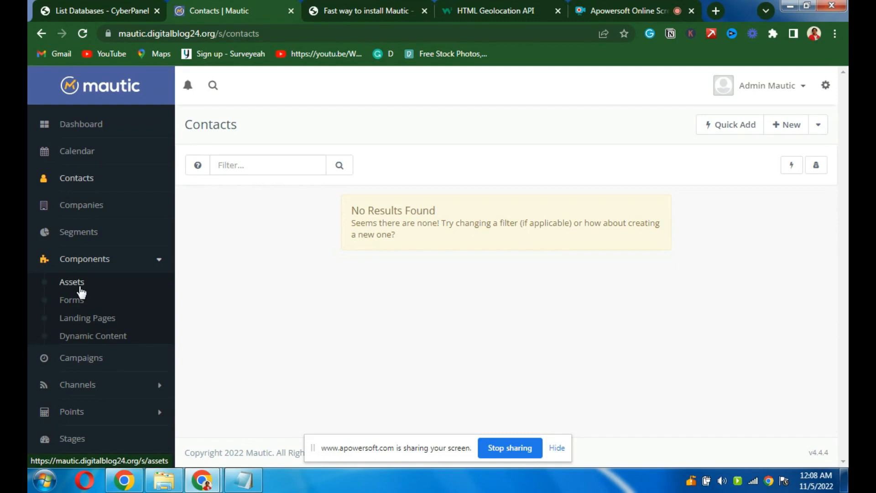
{"action": "left_click", "coordinate": [74, 302]}
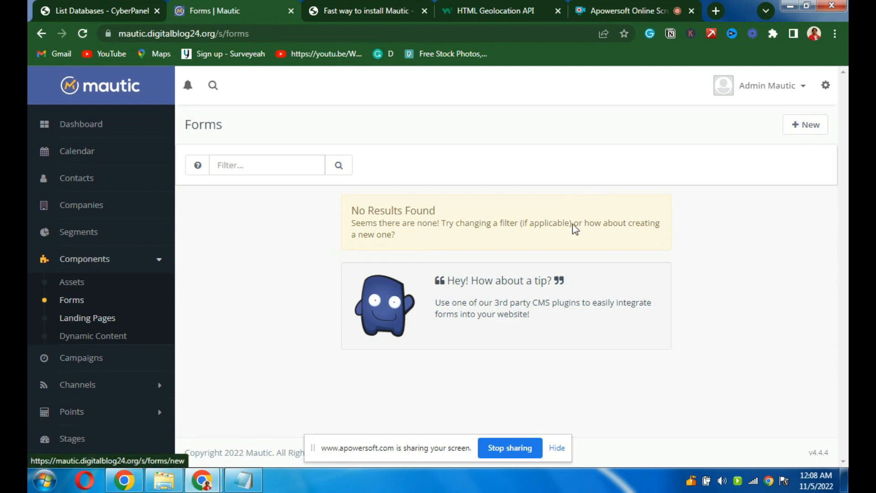
{"action": "left_click", "coordinate": [117, 339]}
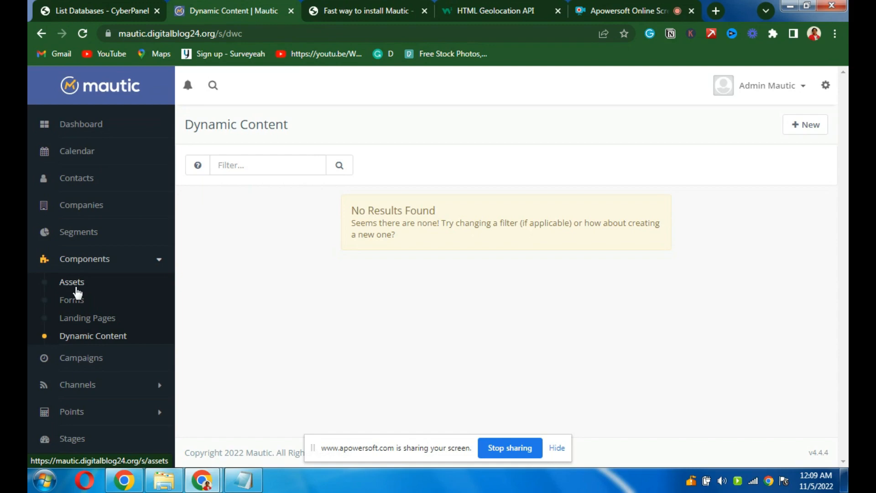
{"action": "left_click", "coordinate": [90, 365]}
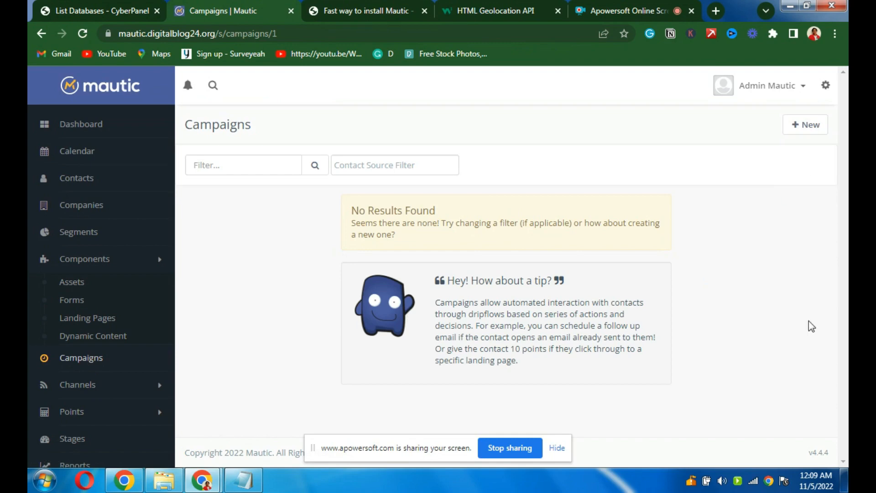
- Expand Channels to list Marketing Messages, Emails, Focus Items and Social Monitoring
{"action": "left_click", "coordinate": [78, 388]}
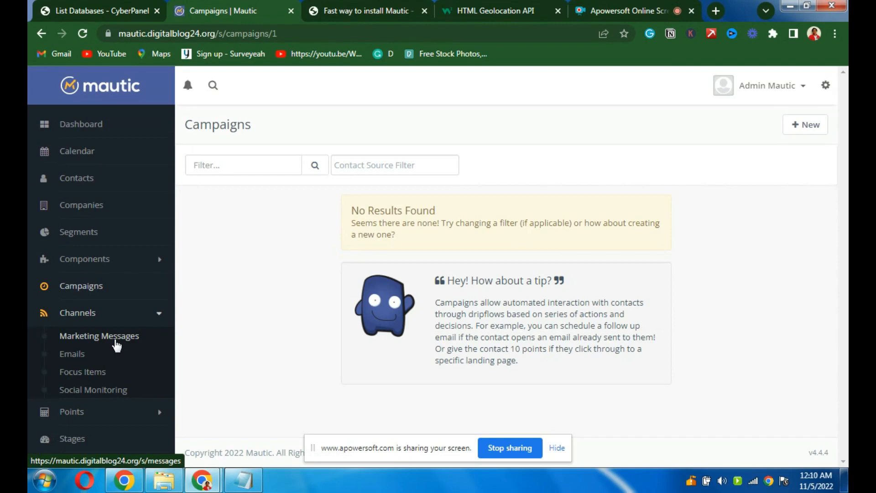
- Browse the Emails list and the Points section, ending on the empty Stages page
{"action": "left_click", "coordinate": [77, 360]}
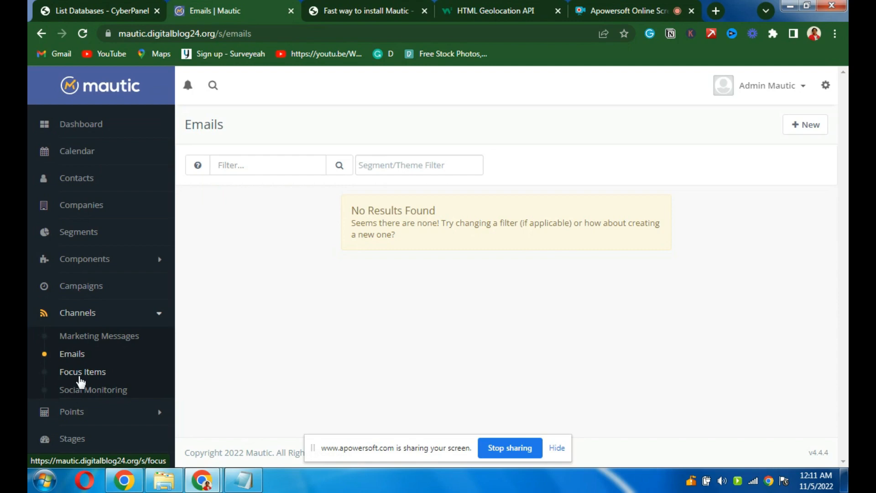
{"action": "left_click", "coordinate": [116, 417]}
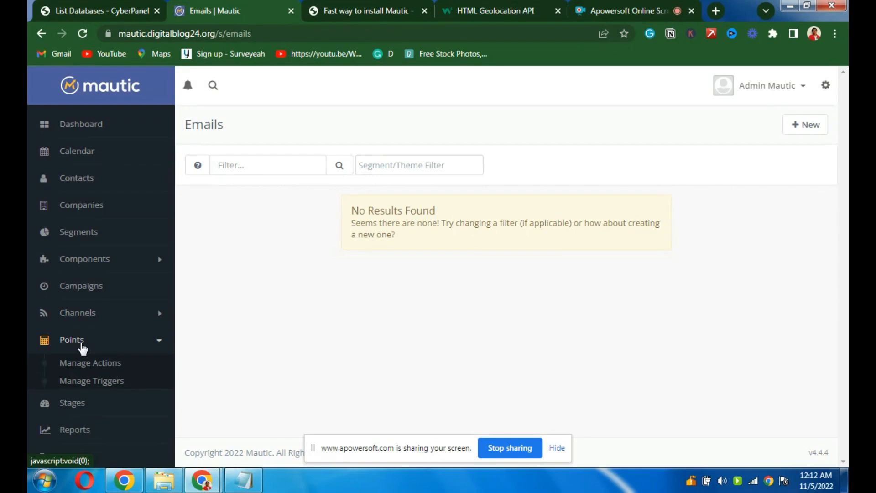
{"action": "left_click", "coordinate": [89, 412]}
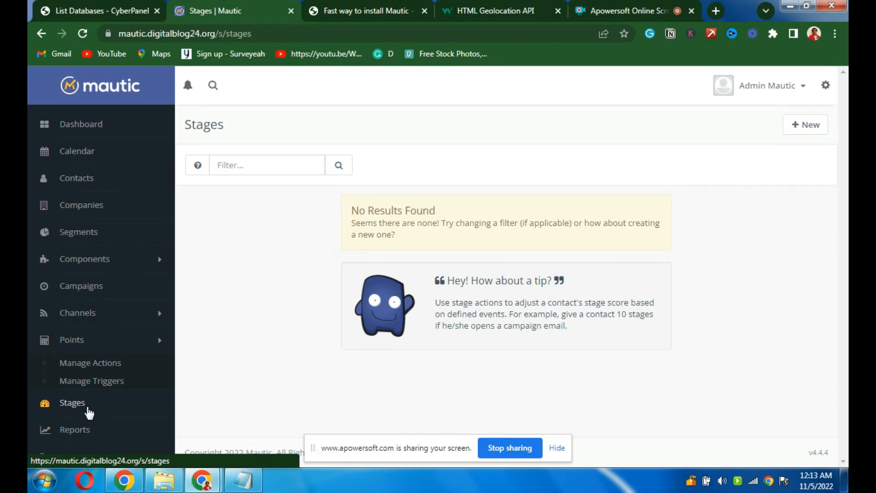
- Open a New Report form from Reports, then switch to the CyberPanel databases tab
{"action": "left_click", "coordinate": [87, 437]}
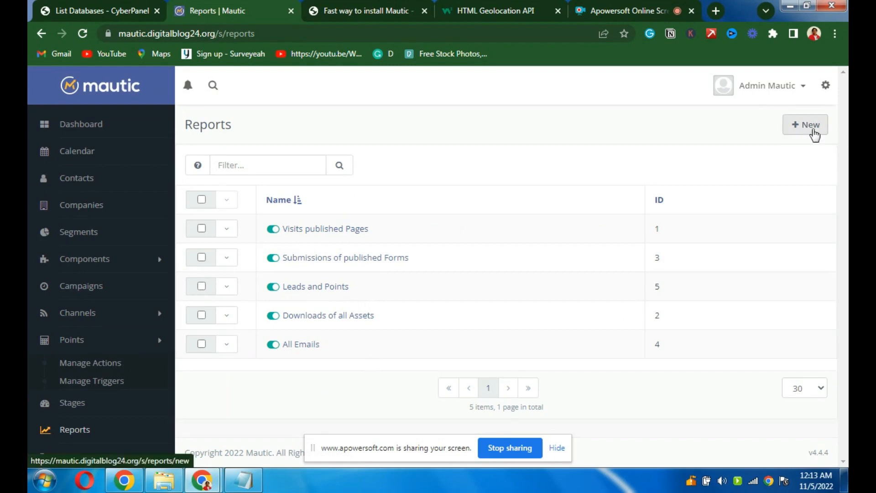
{"action": "left_click", "coordinate": [814, 135]}
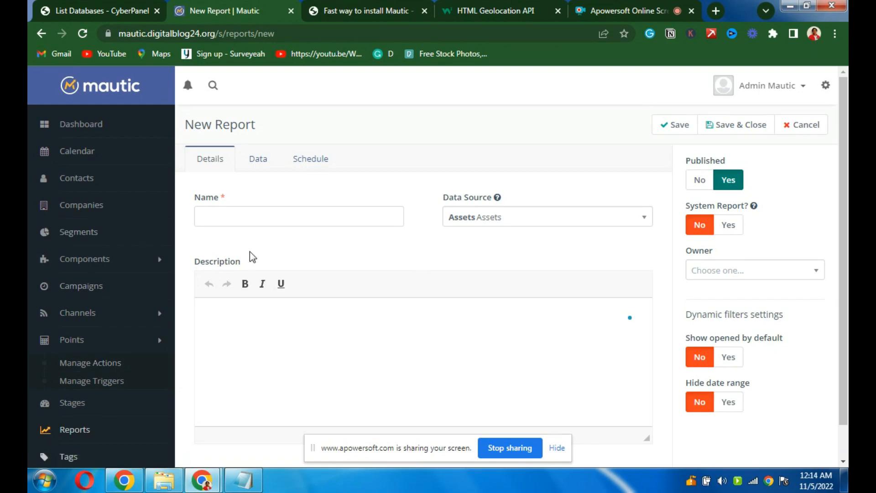
{"action": "left_click", "coordinate": [90, 9]}
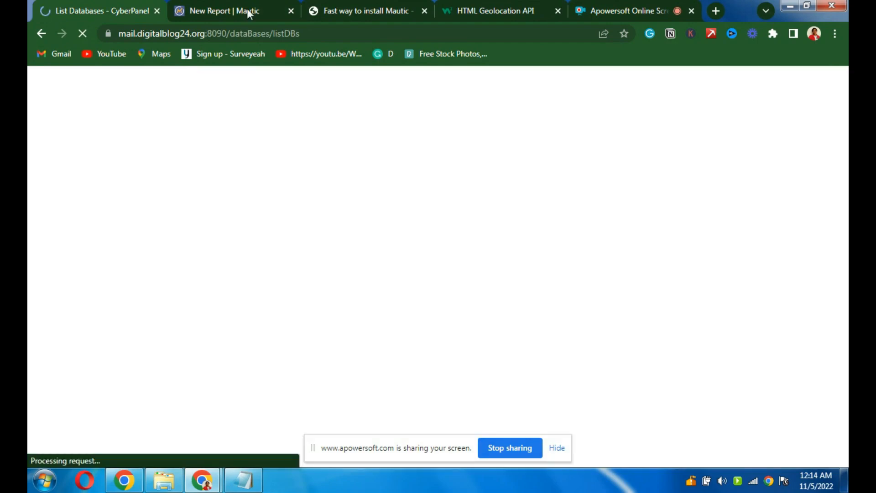
{"action": "left_click", "coordinate": [247, 10]}
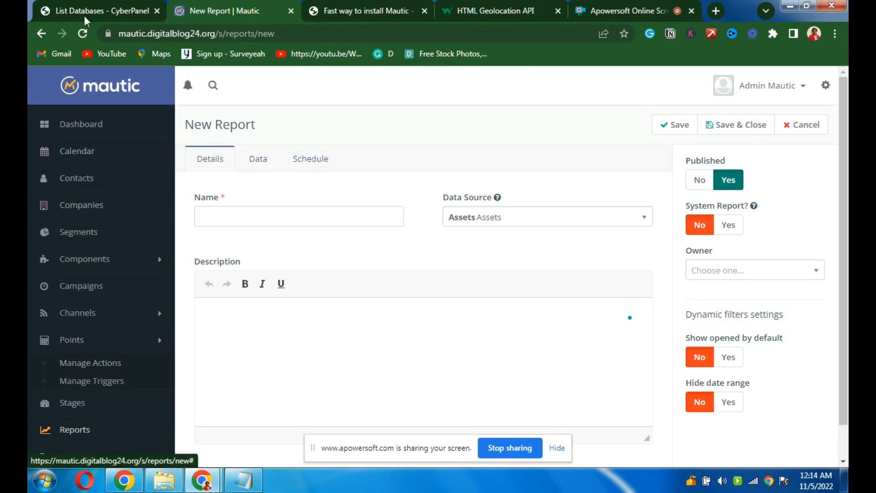
{"action": "left_click", "coordinate": [97, 11]}
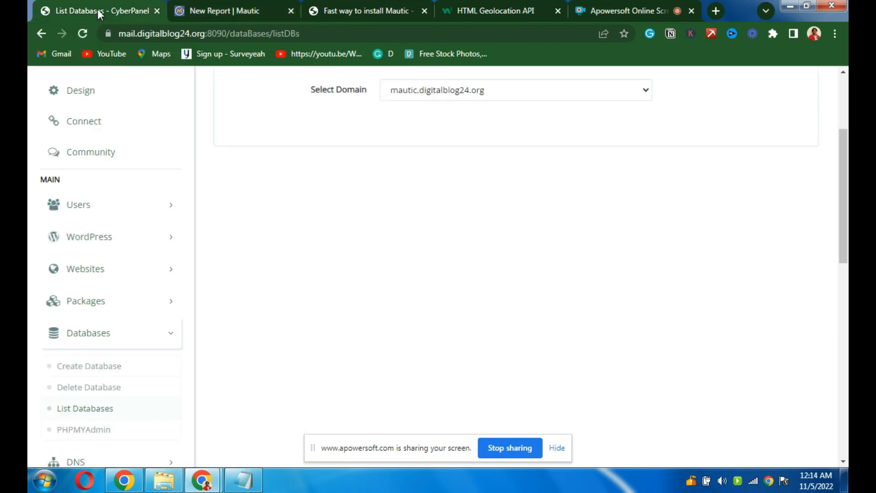
{"action": "left_click", "coordinate": [250, 10]}
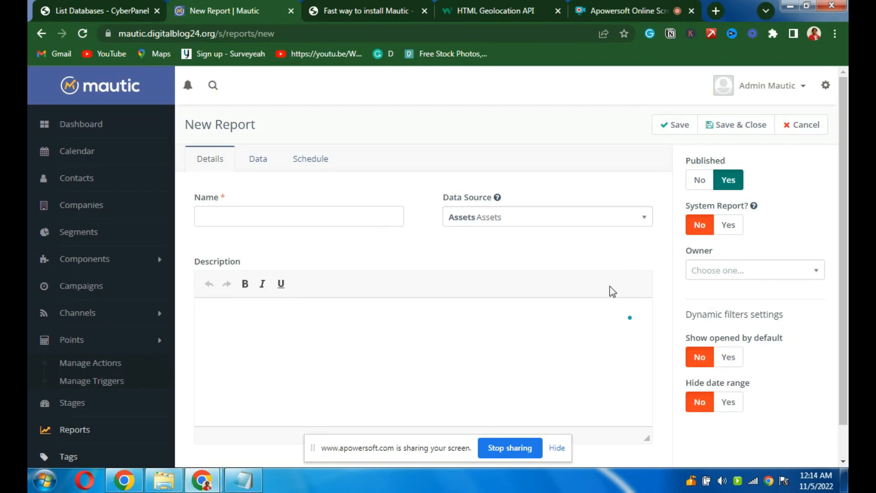
- View the installed Themes list via the gear menu, then open the empty Categories page
{"action": "left_click", "coordinate": [825, 86]}
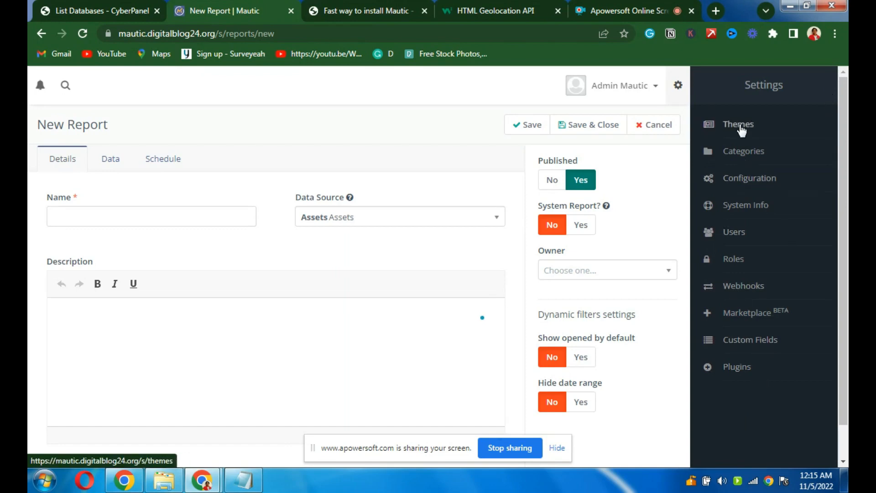
{"action": "left_click", "coordinate": [741, 130]}
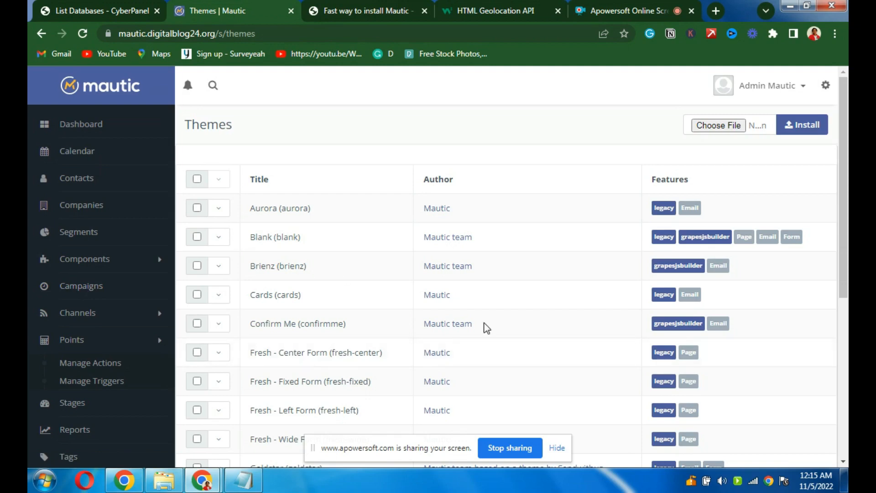
{"action": "left_click", "coordinate": [824, 87]}
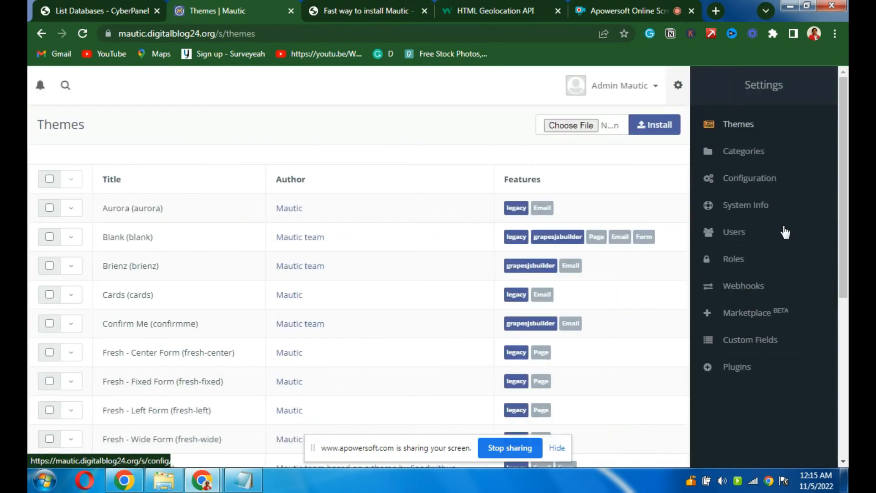
{"action": "left_click", "coordinate": [733, 158]}
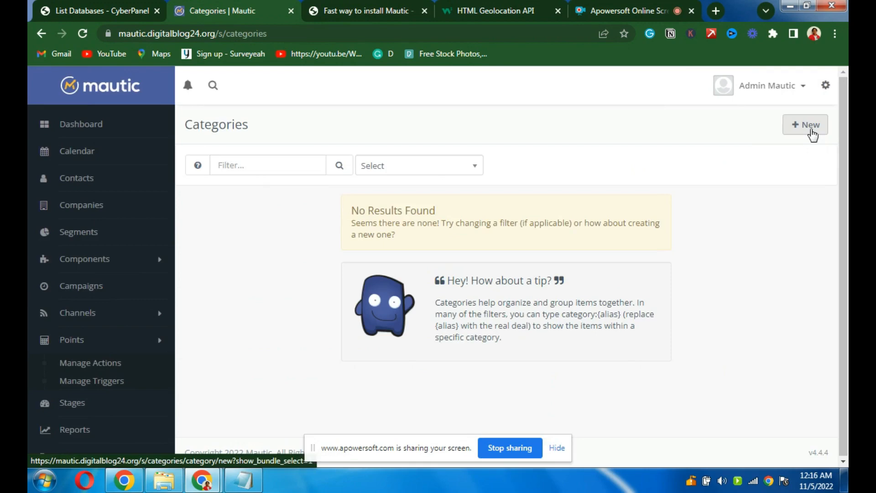
- Open Configuration from the gear menu to show the General Settings
{"action": "left_click", "coordinate": [825, 86]}
{"action": "left_click", "coordinate": [707, 177]}
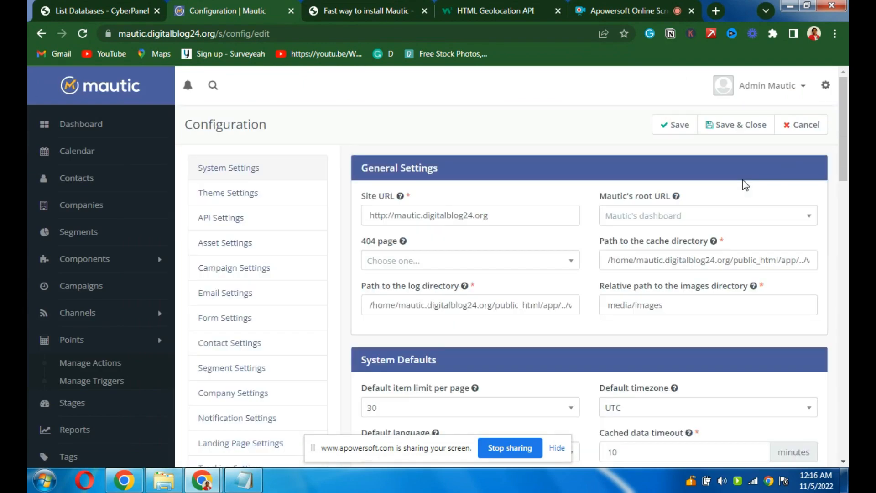
{"action": "left_click", "coordinate": [387, 215]}
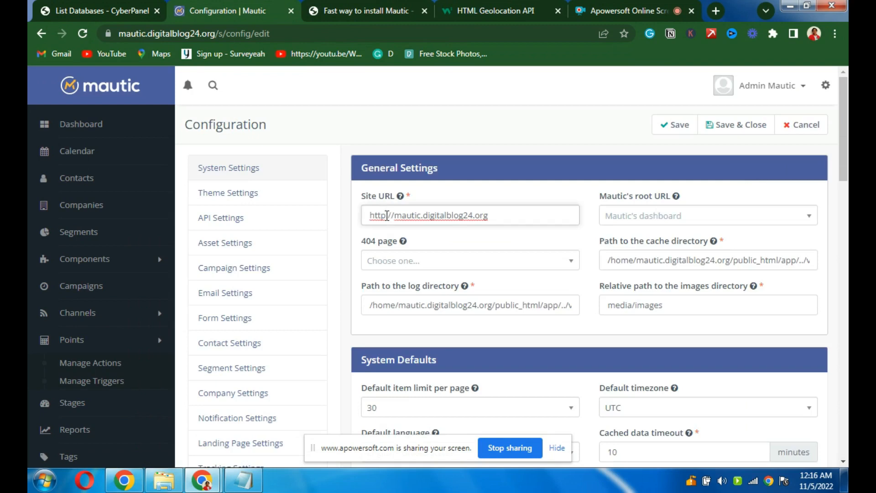
{"action": "type", "text": "s"}
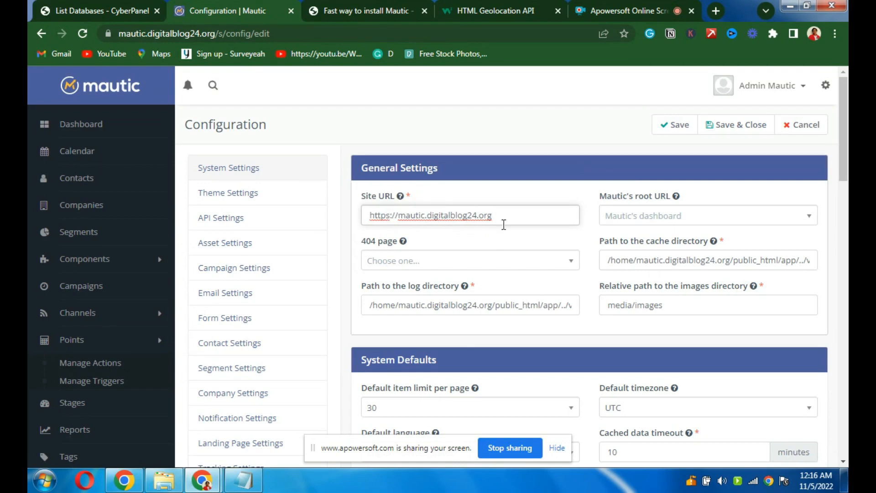
{"action": "left_click_drag", "start_coordinate": [847, 155], "coordinate": [847, 162]}
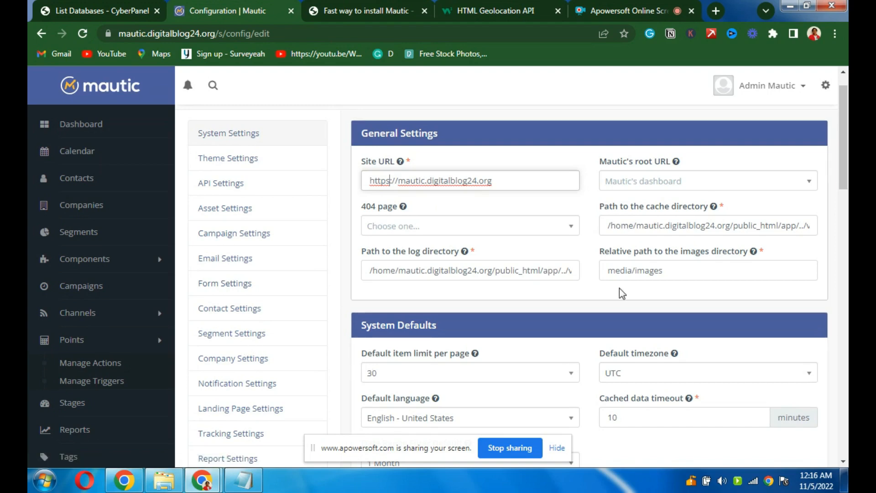
{"action": "scroll", "coordinate": [620, 288], "scroll_direction": "down", "scroll_amount": 2}
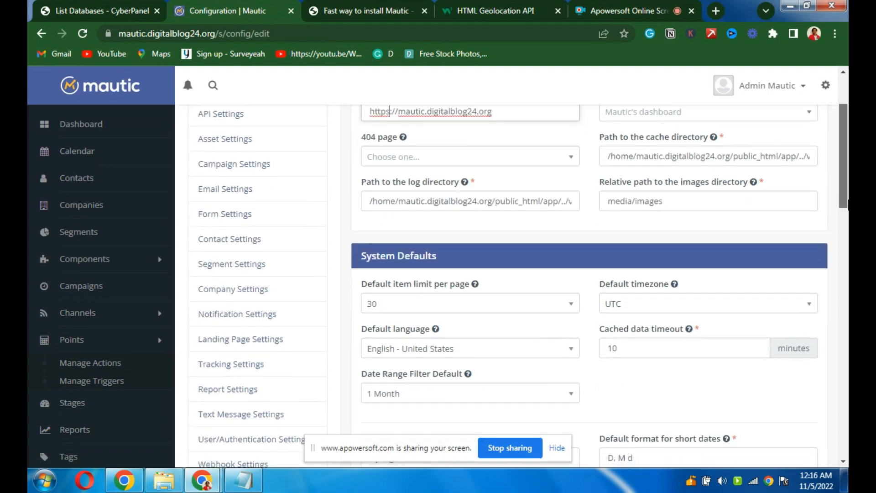
{"action": "left_click", "coordinate": [217, 194]}
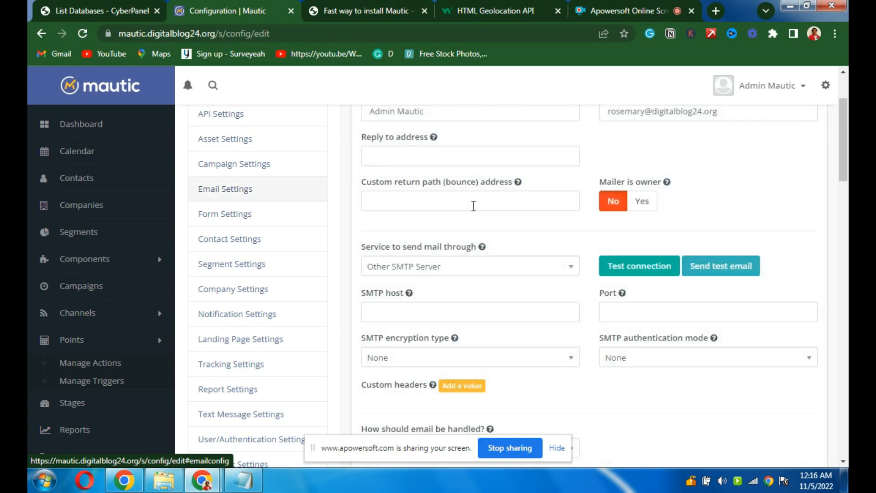
{"action": "left_click_drag", "start_coordinate": [844, 126], "coordinate": [845, 104]}
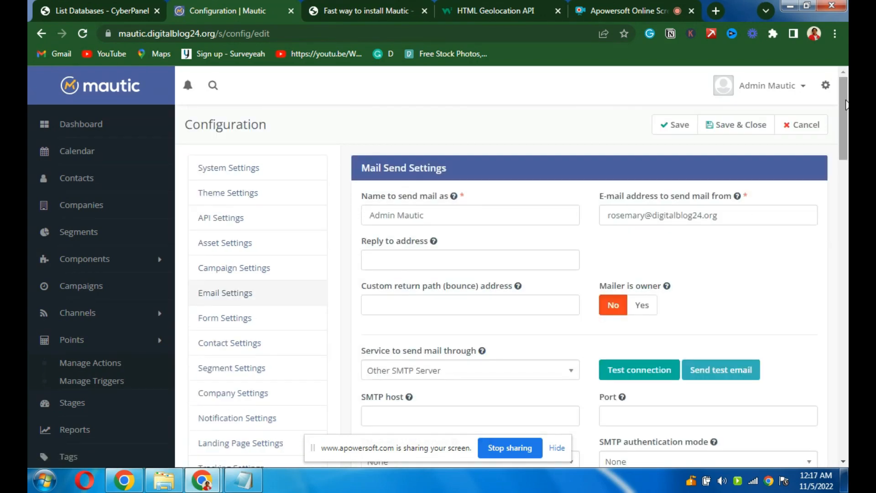
{"action": "scroll", "coordinate": [845, 104], "scroll_direction": "down", "scroll_amount": 1}
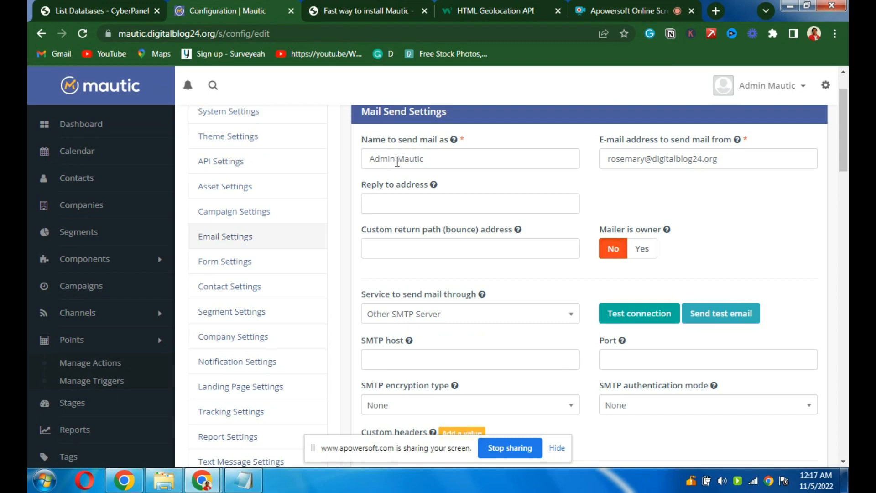
- Replace the sender name and paste the sender e-mail as the reply-to address
{"action": "triple_click", "coordinate": [418, 161]}
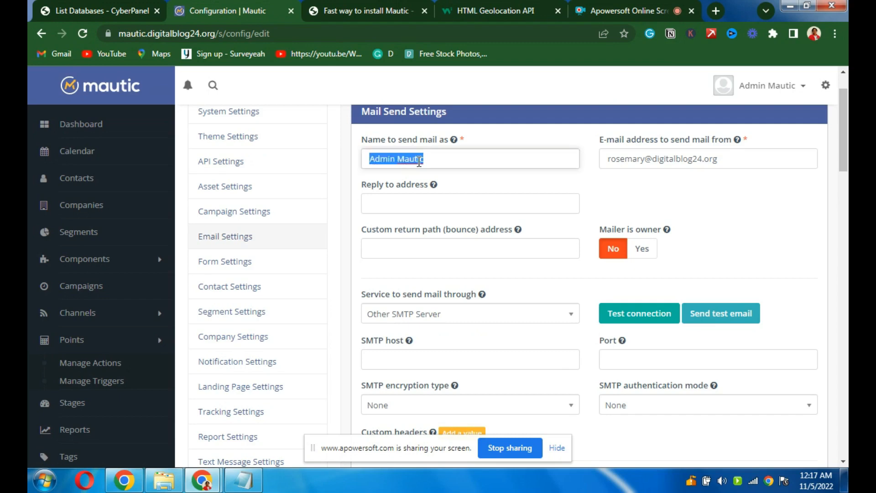
{"action": "type", "text": "Rosem"}
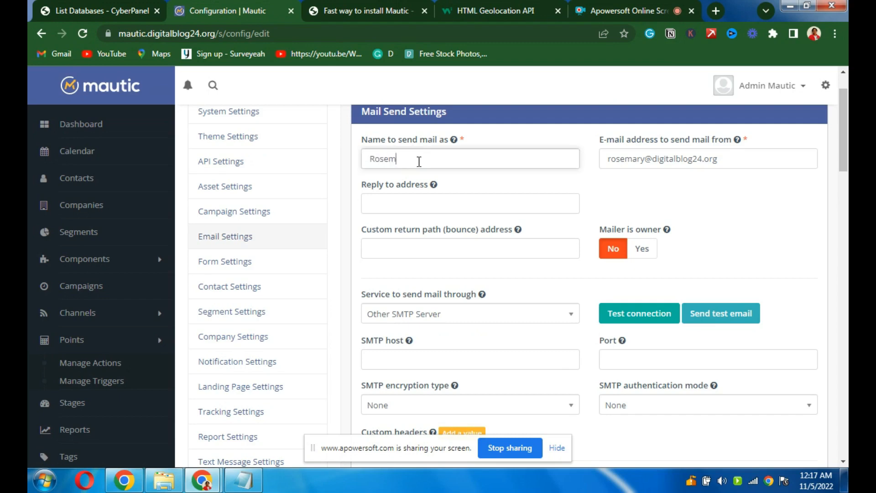
{"action": "type", "text": "ary"}
{"action": "left_click", "coordinate": [628, 159]}
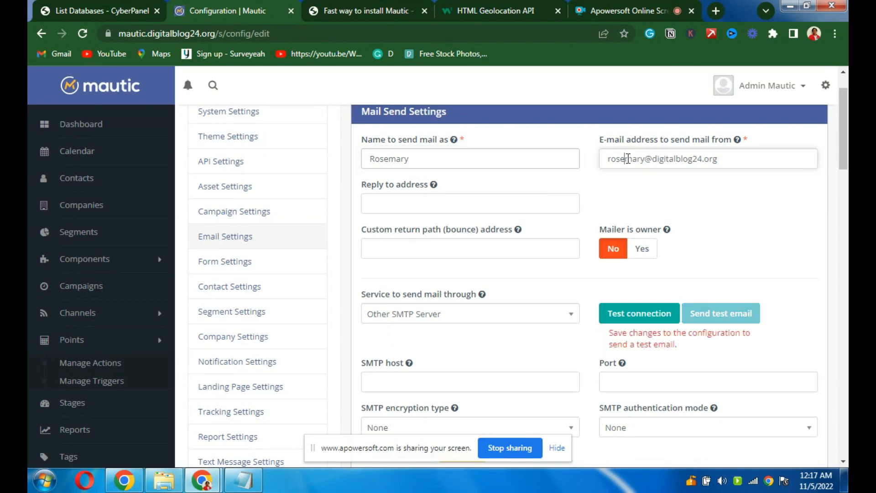
{"action": "triple_click", "coordinate": [628, 158]}
{"action": "key", "text": "ctrl+c"}
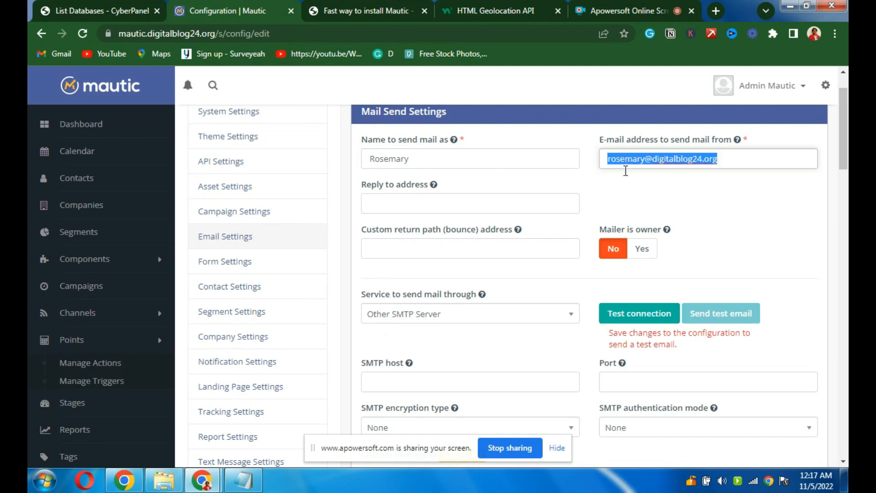
{"action": "left_click", "coordinate": [377, 207]}
{"action": "key", "text": "ctrl+v"}
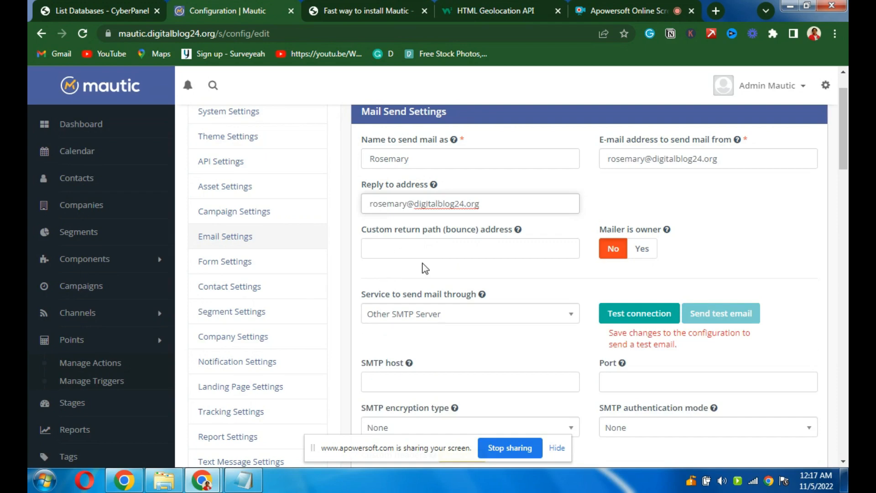
- Enter a bounce address on the blog's domain as the custom return path
{"action": "left_click", "coordinate": [397, 250]}
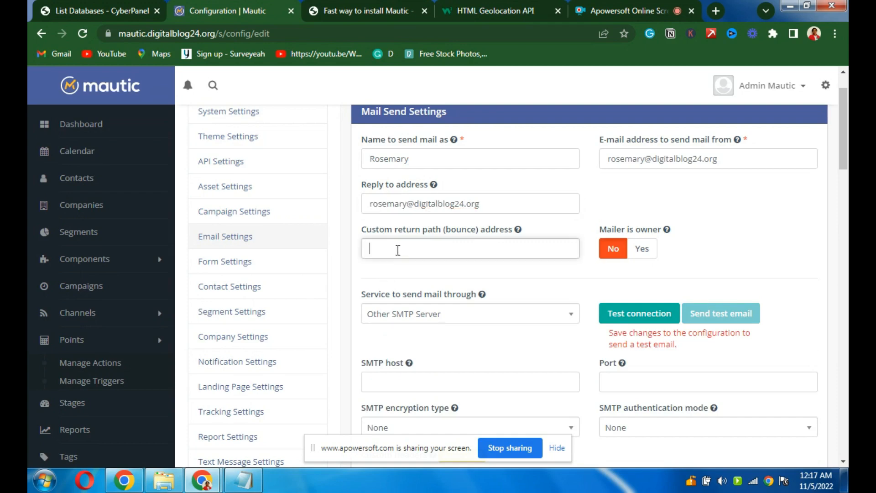
{"action": "type", "text": "a"}
{"action": "type", "text": "laph"}
{"action": "type", "text": "a"}
{"action": "type", "text": "iel"}
{"action": "type", "text": "ma"}
{"action": "key", "text": "BackSpace"}
{"action": "key", "text": "BackSpace"}
{"action": "key", "text": "BackSpace"}
{"action": "key", "text": "BackSpace"}
{"action": "key", "text": "BackSpace"}
{"action": "key", "text": "BackSpace"}
{"action": "key", "text": "BackSpace"}
{"action": "key", "text": "BackSpace"}
{"action": "key", "text": "BackSpace"}
{"action": "key", "text": "BackSpace"}
{"action": "key", "text": "BackSpace"}
{"action": "type", "text": "a"}
{"action": "key", "text": "BackSpace"}
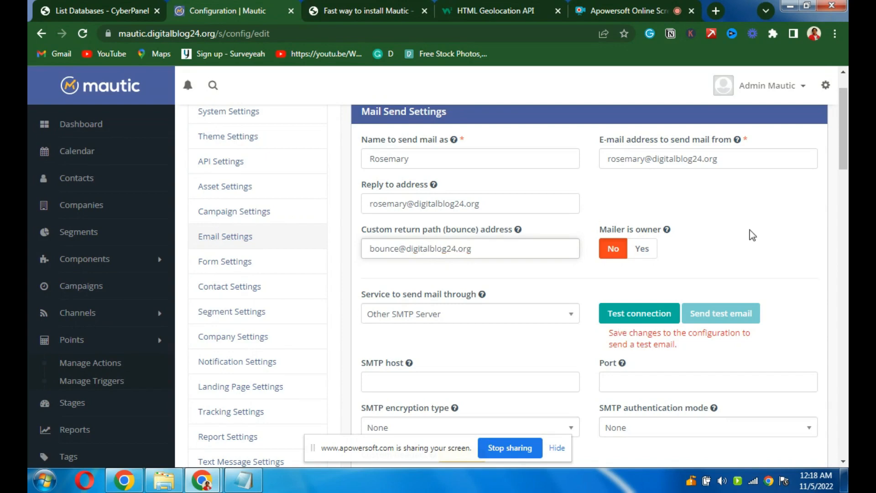
{"action": "left_click_drag", "start_coordinate": [845, 146], "coordinate": [845, 171]}
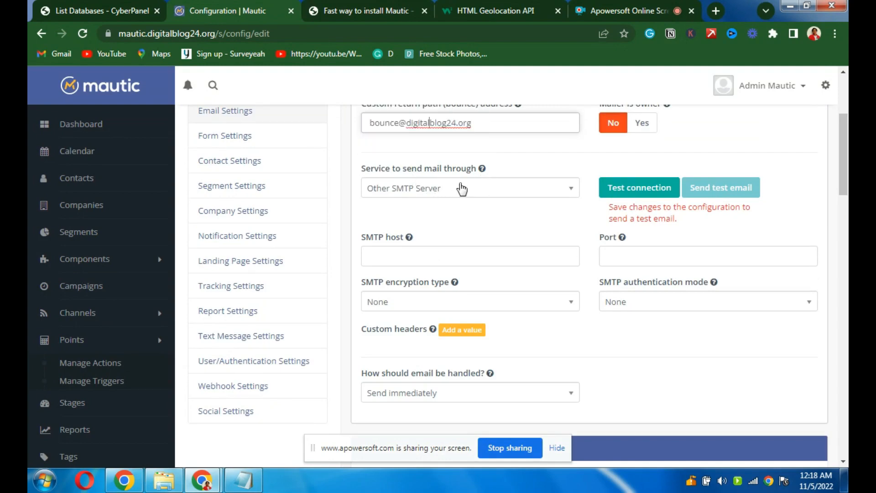
{"action": "mouse_move", "coordinate": [482, 170]}
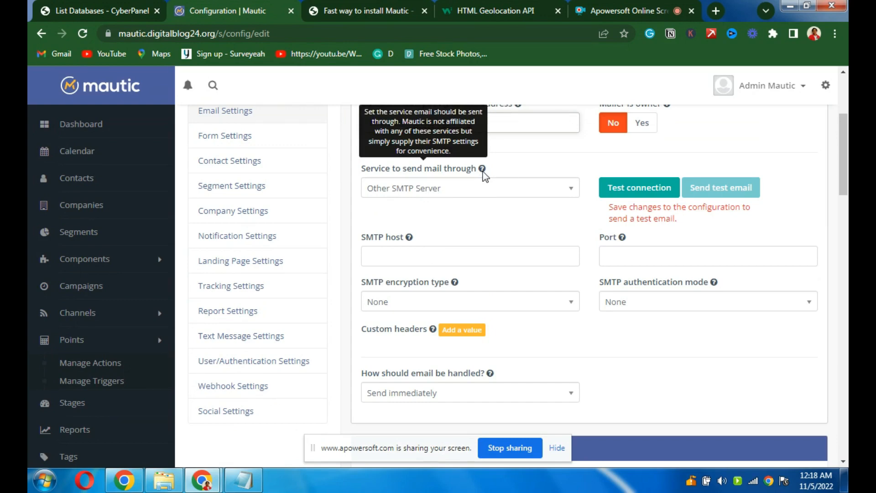
- Back in CyberPanel, expand the Email menu and open the List Email Accounts page
{"action": "left_click", "coordinate": [97, 12]}
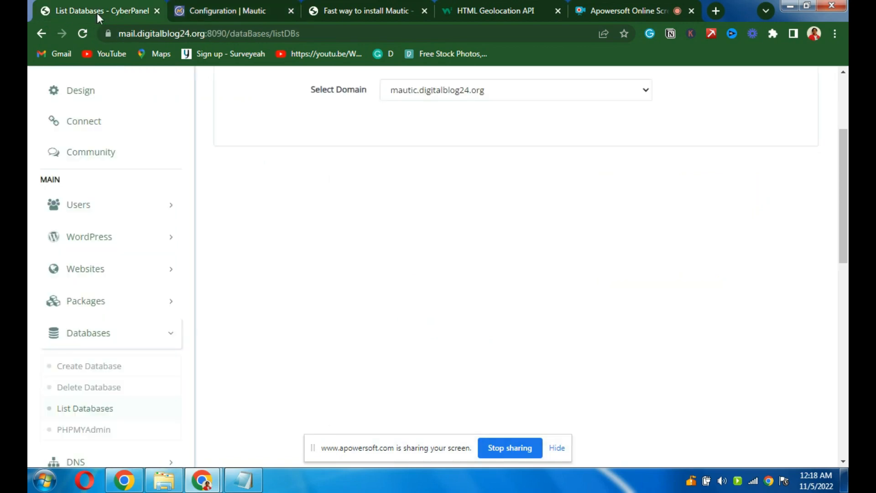
{"action": "left_click_drag", "start_coordinate": [846, 175], "coordinate": [847, 118]}
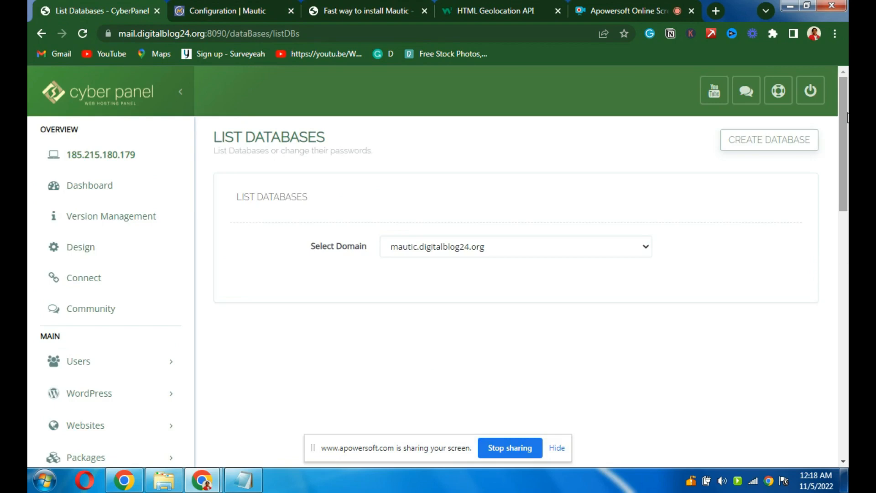
{"action": "left_click_drag", "start_coordinate": [847, 117], "coordinate": [847, 126]}
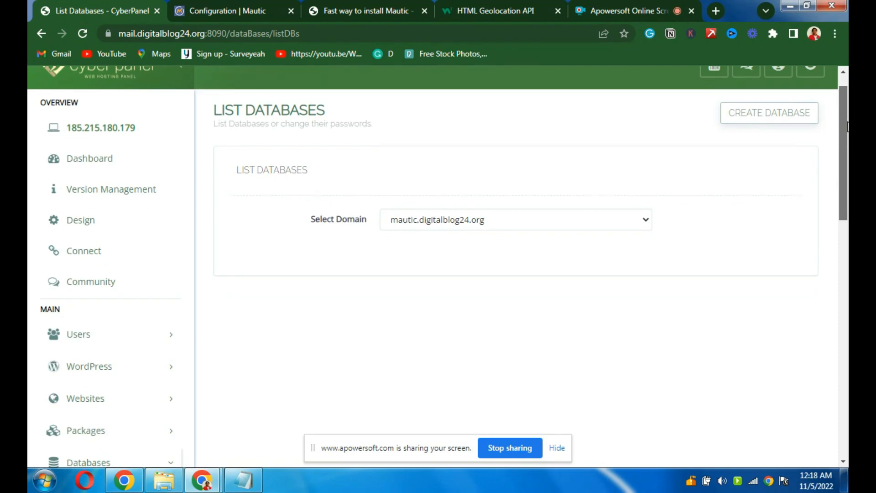
{"action": "left_click_drag", "start_coordinate": [847, 127], "coordinate": [847, 127]}
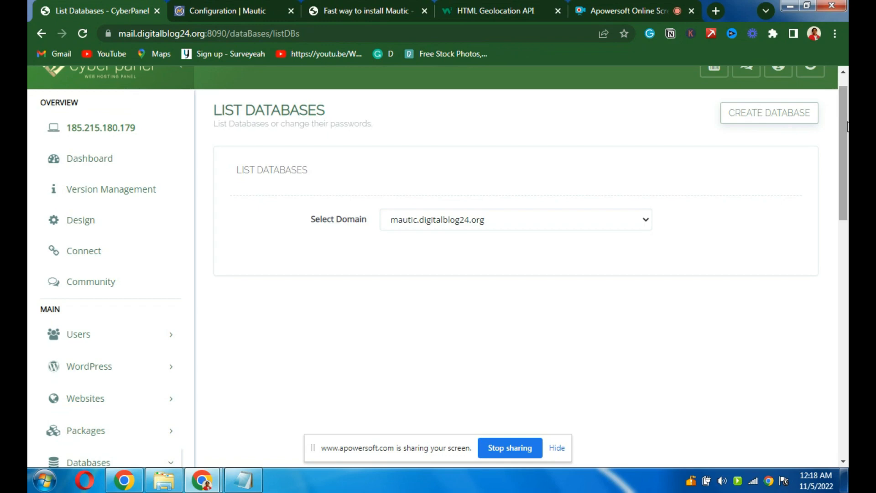
{"action": "left_click_drag", "start_coordinate": [847, 127], "coordinate": [847, 146]}
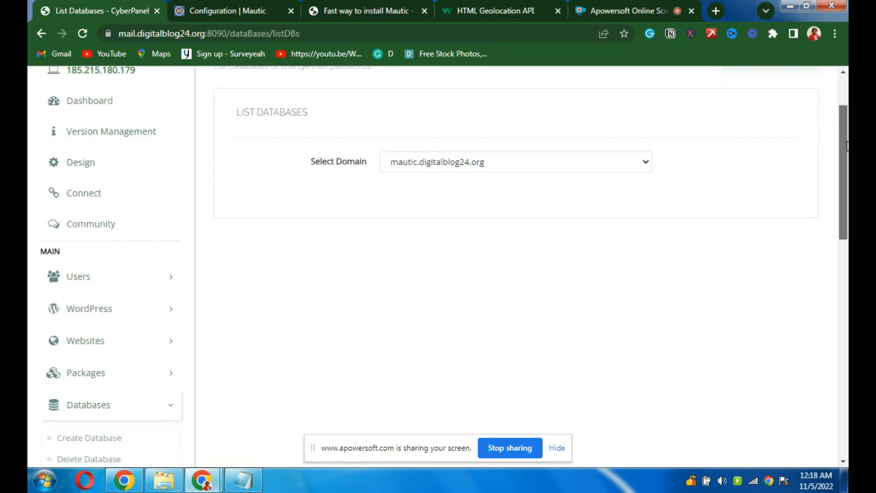
{"action": "left_click_drag", "start_coordinate": [847, 146], "coordinate": [847, 248]}
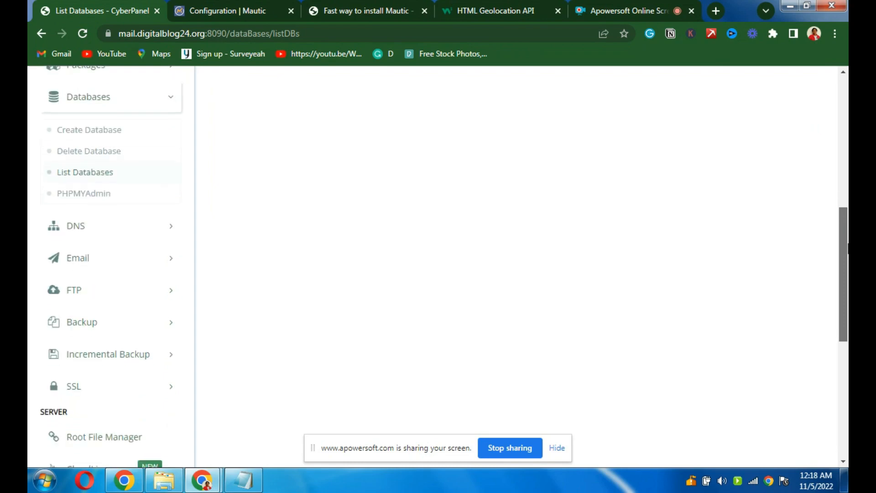
{"action": "left_click_drag", "start_coordinate": [847, 247], "coordinate": [847, 269]}
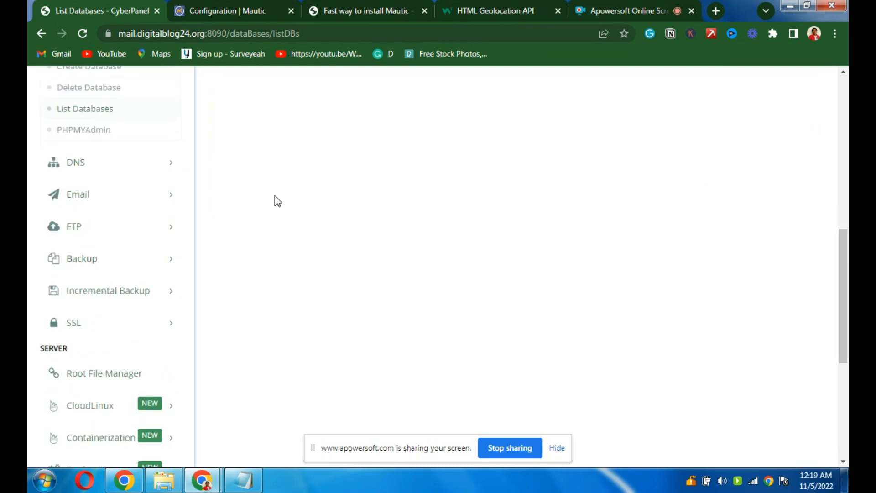
{"action": "left_click", "coordinate": [76, 209]}
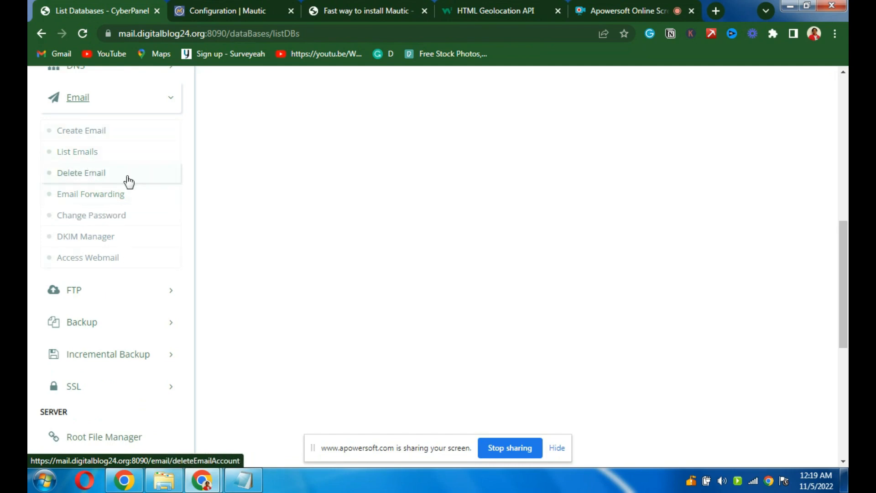
{"action": "left_click", "coordinate": [87, 162]}
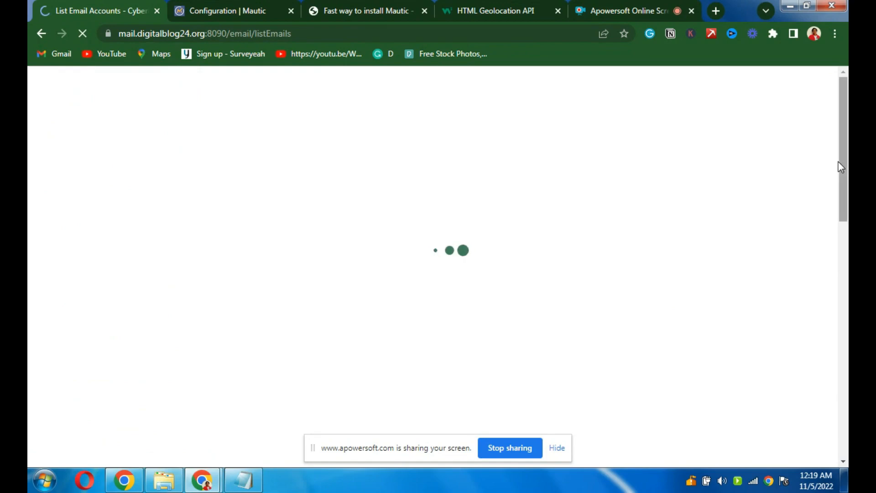
- List the email accounts for the digitalblog24.org domain
{"action": "left_click_drag", "start_coordinate": [843, 157], "coordinate": [847, 188]}
{"action": "left_click", "coordinate": [588, 152]}
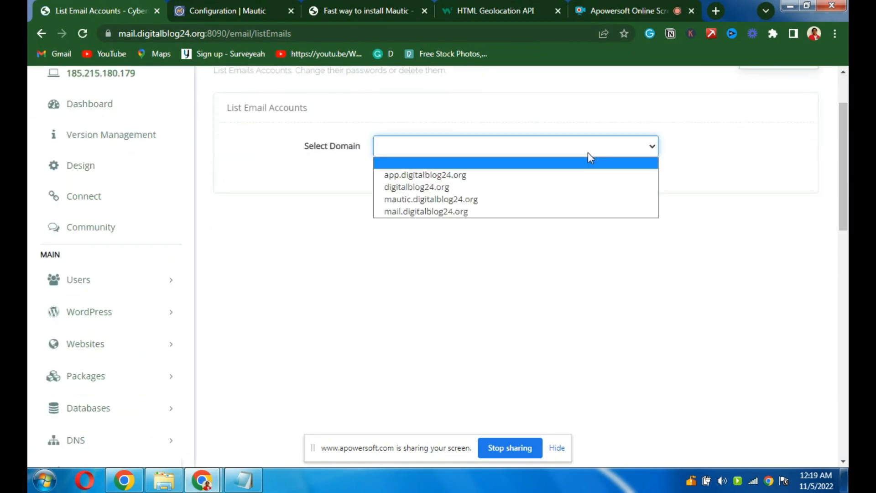
{"action": "left_click", "coordinate": [519, 188]}
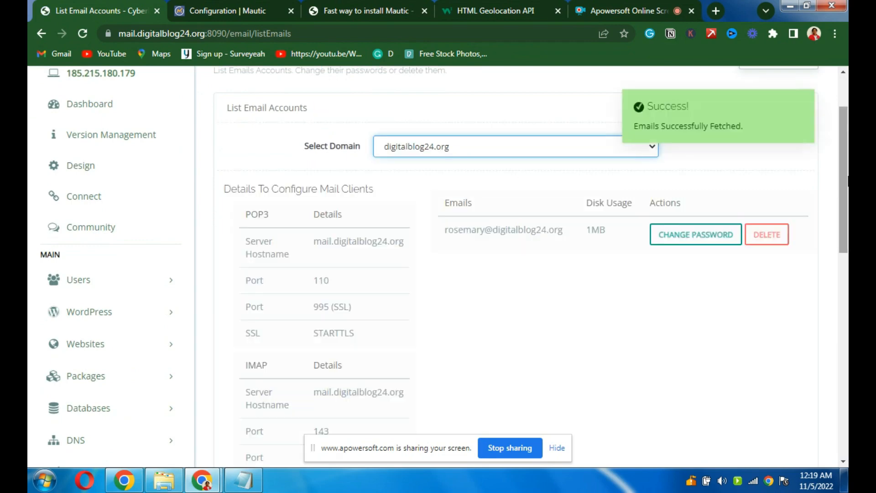
- Select the SMTP hostname mail.digitalblog24.org, then return to Mautic's configuration
{"action": "left_click_drag", "start_coordinate": [845, 176], "coordinate": [847, 322]}
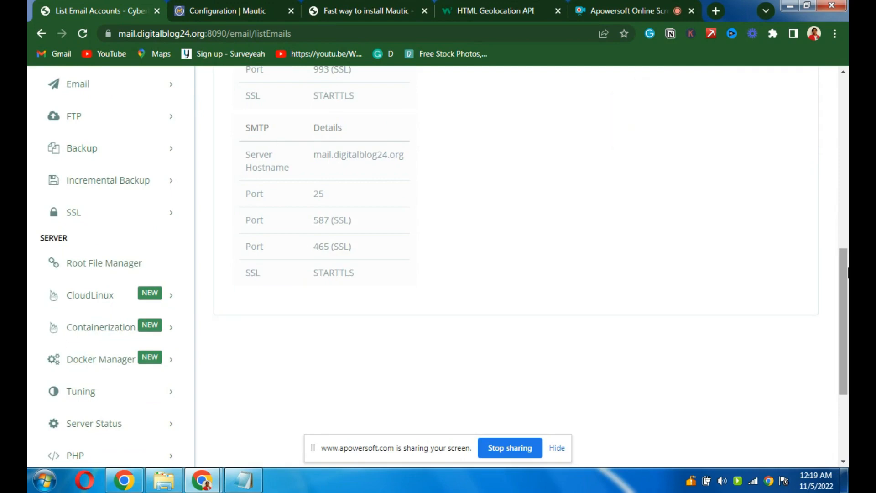
{"action": "left_click_drag", "start_coordinate": [846, 272], "coordinate": [846, 216]}
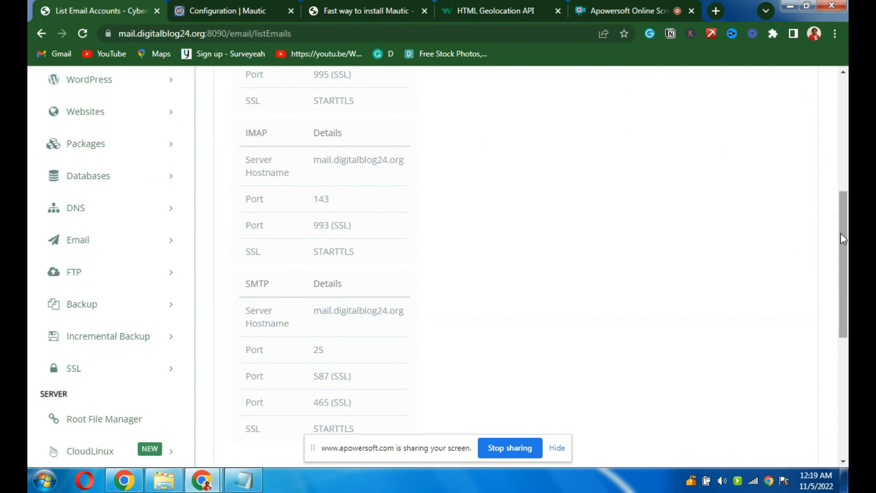
{"action": "left_click_drag", "start_coordinate": [844, 241], "coordinate": [847, 287]}
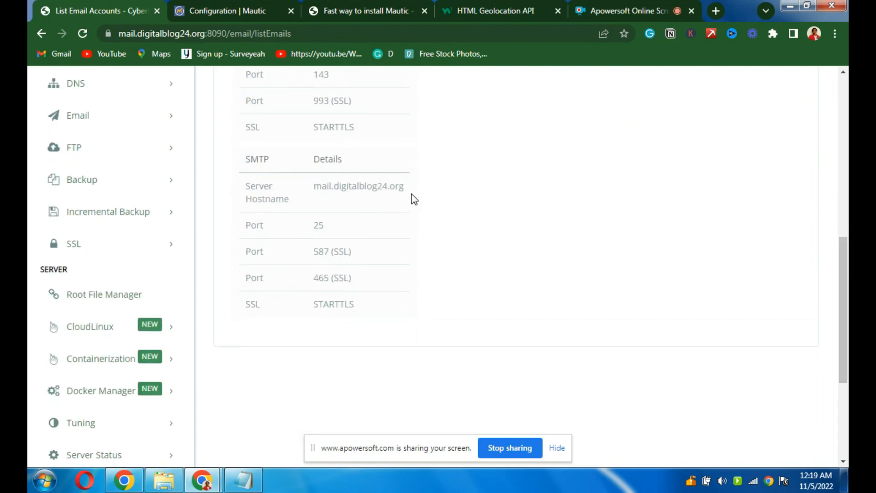
{"action": "left_click_drag", "start_coordinate": [404, 186], "coordinate": [309, 196]}
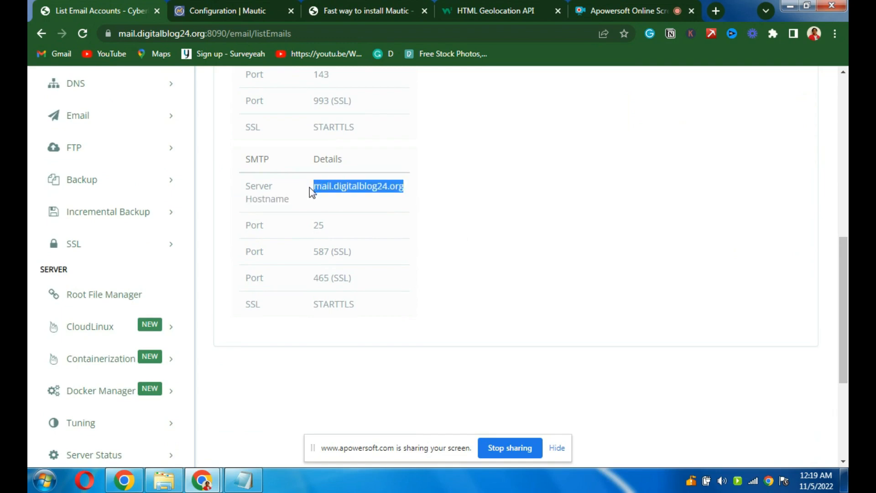
{"action": "left_click", "coordinate": [226, 10]}
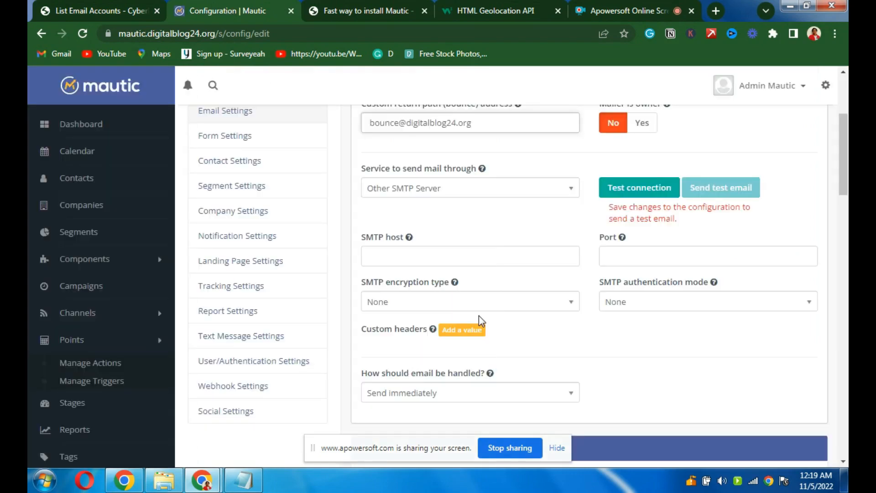
{"action": "left_click", "coordinate": [399, 257]}
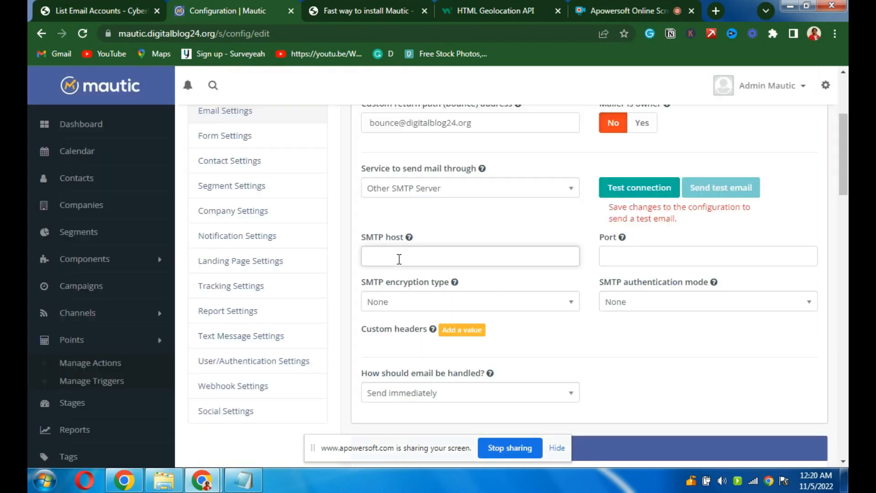
{"action": "left_click", "coordinate": [408, 197]}
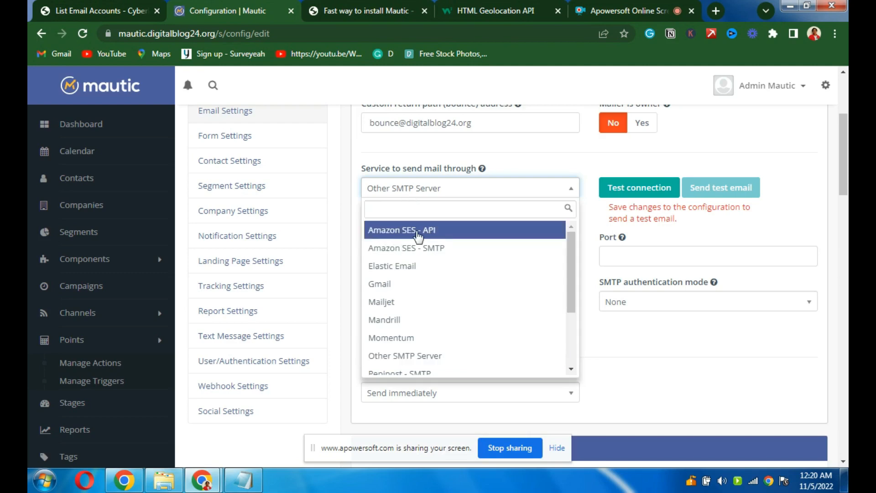
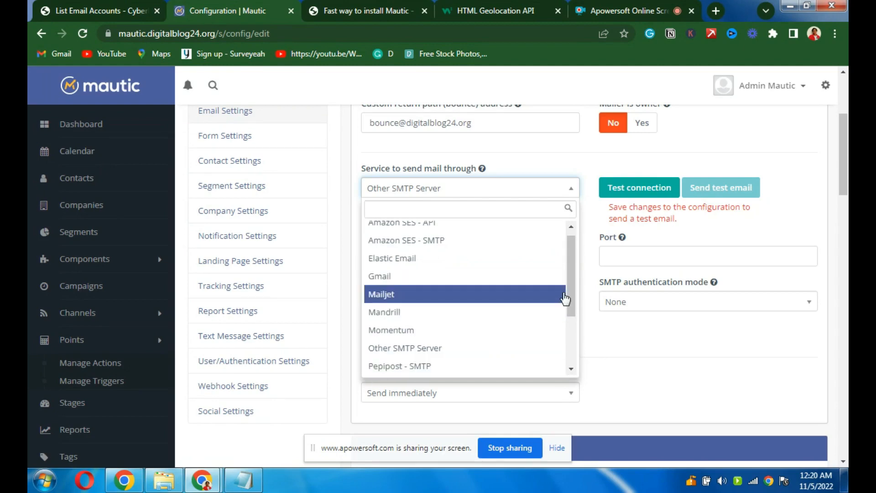
- Scroll the mail service list and select Other SMTP Server
{"action": "left_click_drag", "start_coordinate": [574, 293], "coordinate": [572, 350]}
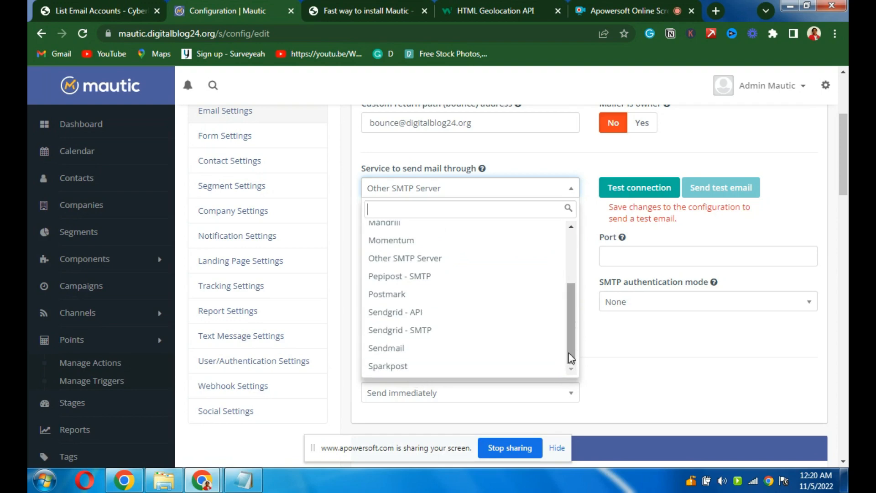
{"action": "left_click_drag", "start_coordinate": [568, 352], "coordinate": [570, 326]}
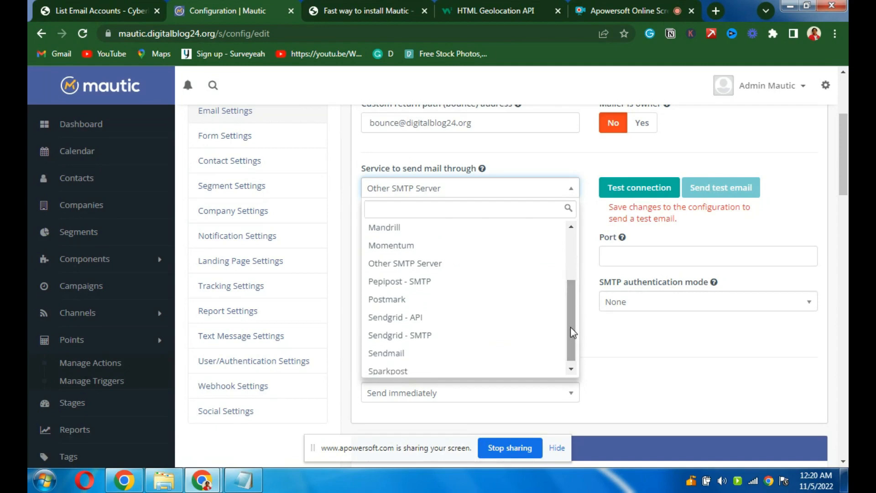
{"action": "left_click", "coordinate": [395, 268]}
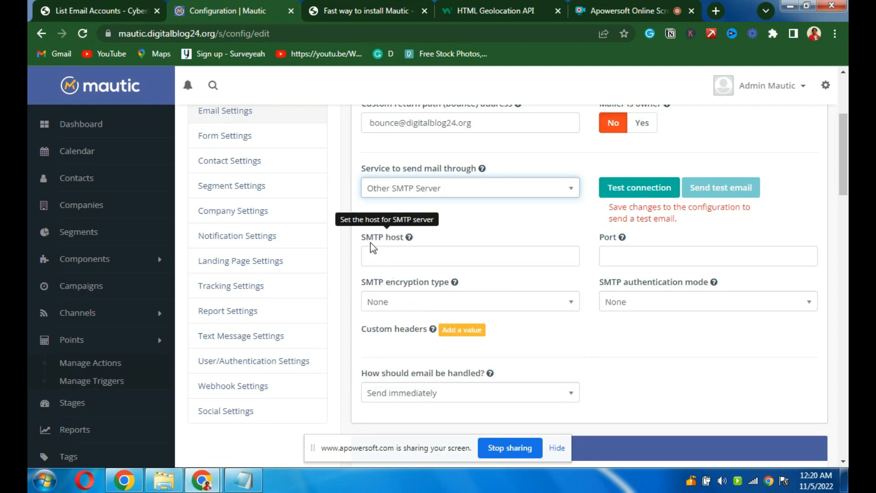
- Paste mail.digitalblog24.org as the SMTP host and look up SMTP port 25 on the mail server
{"action": "left_click", "coordinate": [389, 257]}
{"action": "type", "text": "mail.digitalblog24.org"}
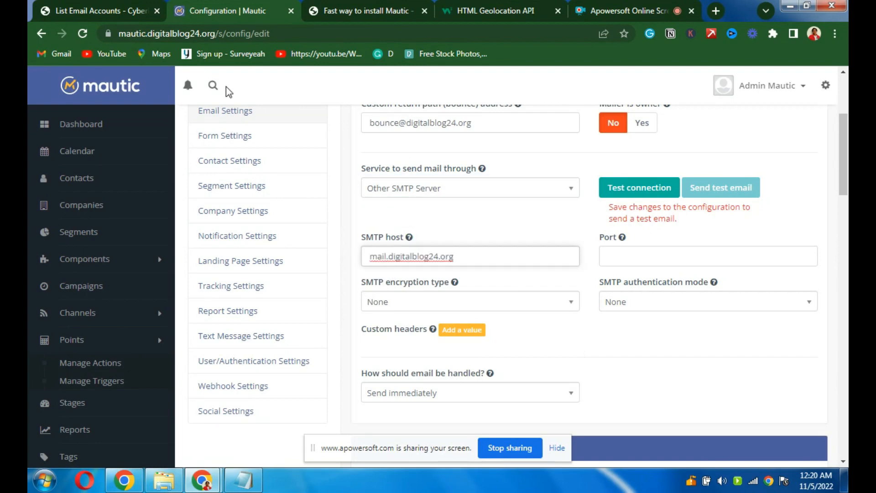
{"action": "left_click", "coordinate": [114, 14]}
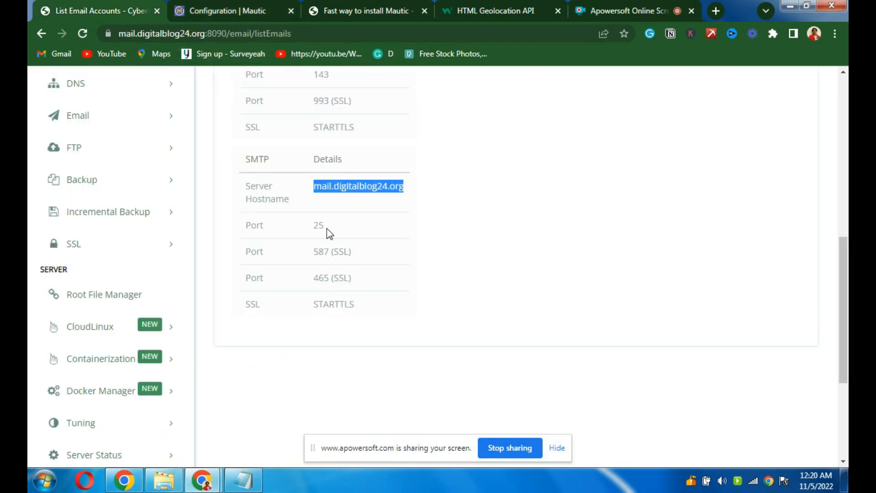
{"action": "left_click_drag", "start_coordinate": [327, 228], "coordinate": [315, 228]}
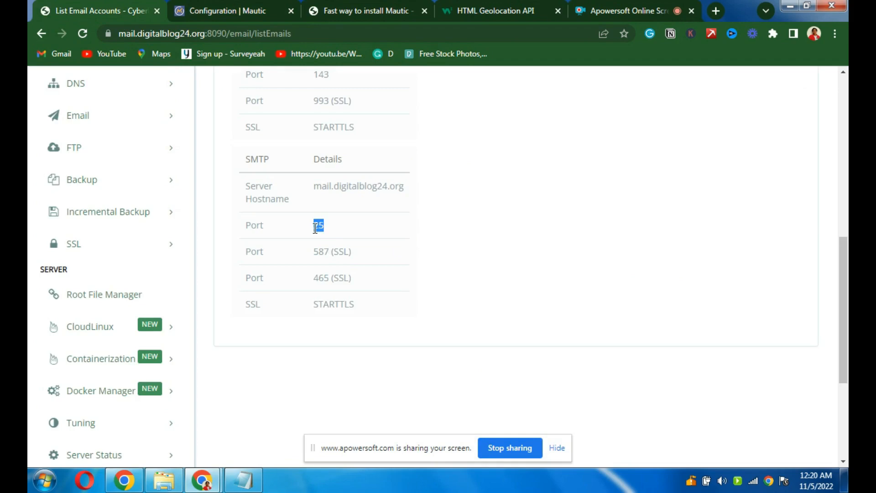
{"action": "left_click", "coordinate": [232, 3]}
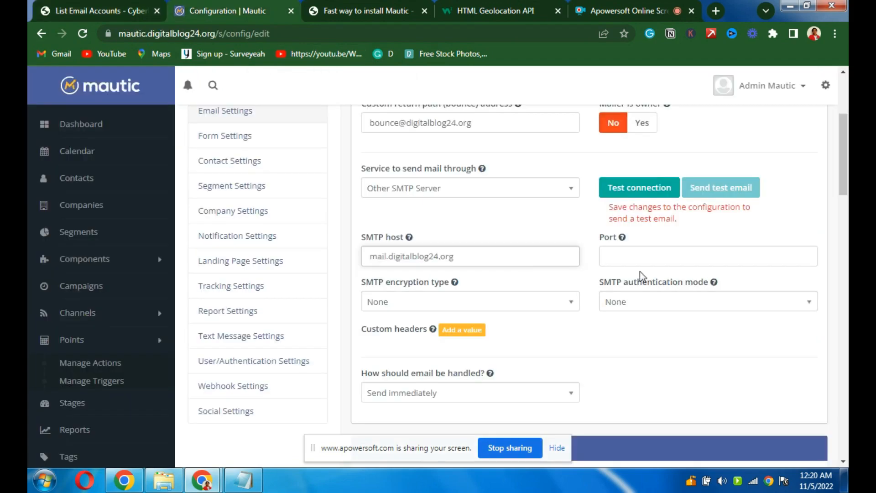
- Set port 25 with Login authentication and encryption left at None
{"action": "left_click", "coordinate": [623, 254]}
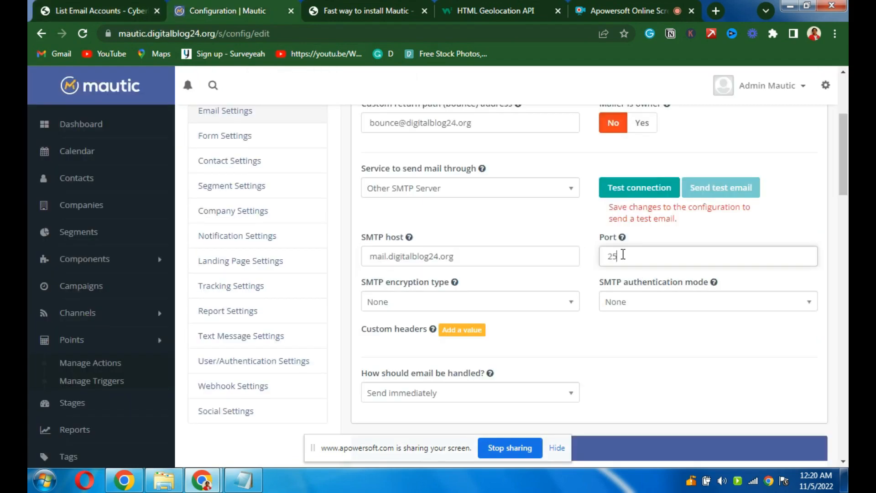
{"action": "left_click", "coordinate": [629, 302]}
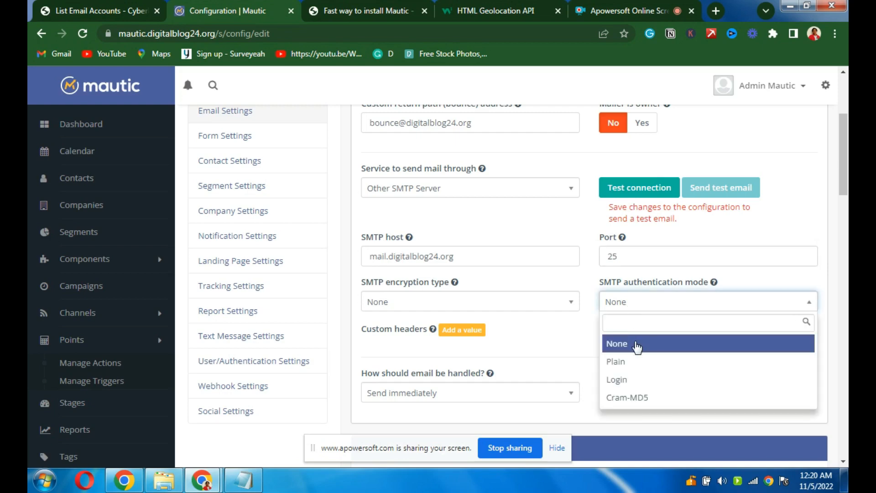
{"action": "left_click", "coordinate": [623, 386]}
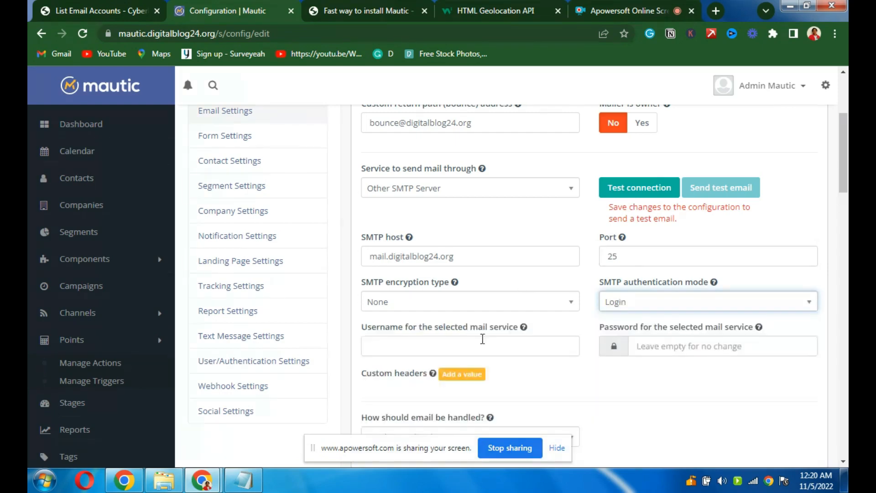
{"action": "left_click", "coordinate": [412, 304]}
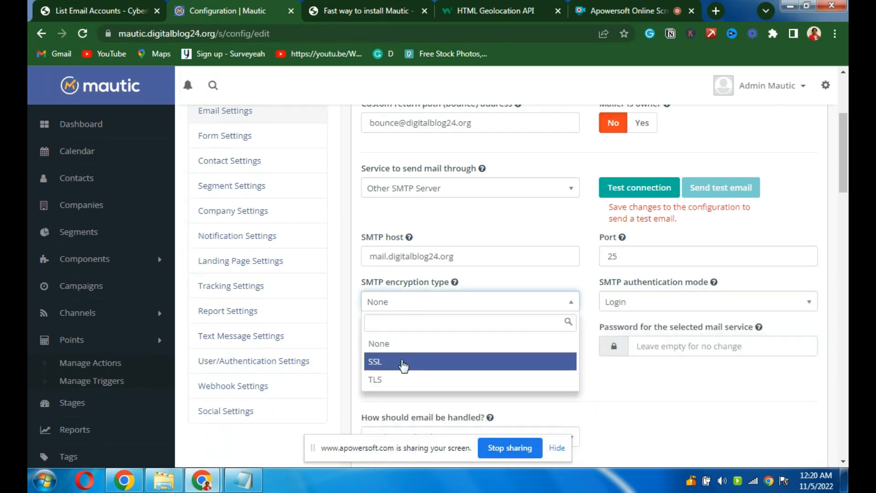
{"action": "left_click", "coordinate": [392, 344]}
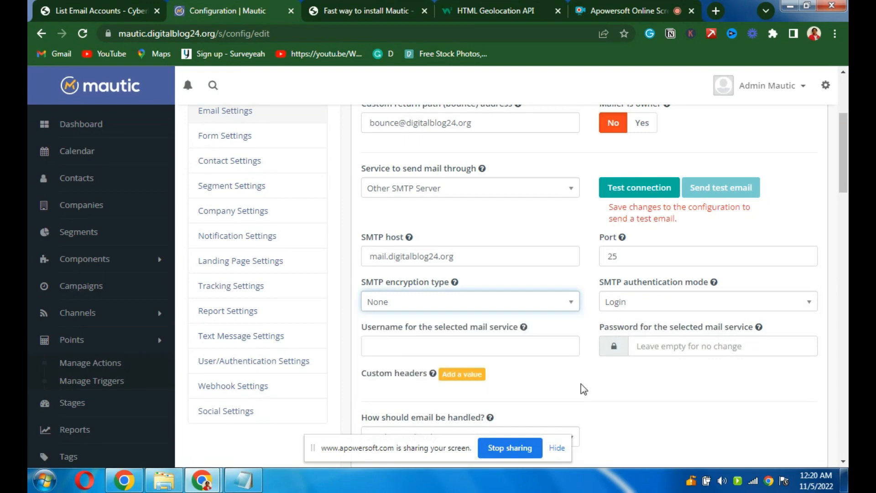
{"action": "left_click", "coordinate": [452, 353]}
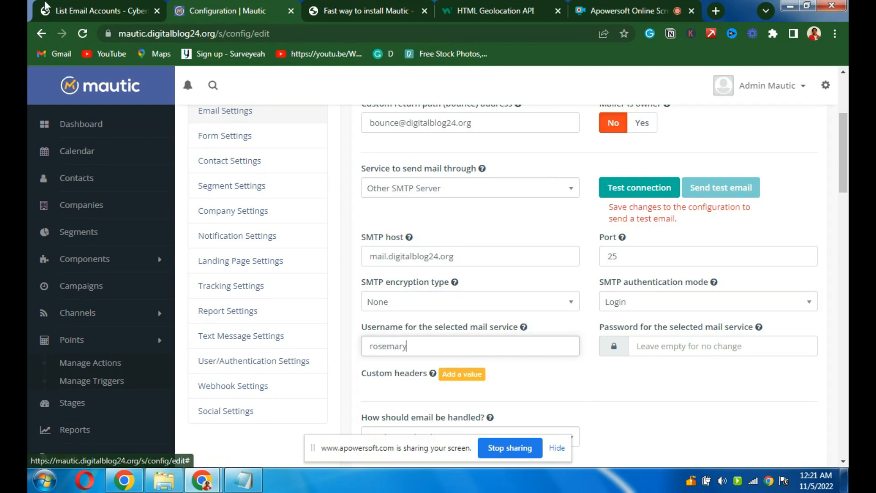
{"action": "left_click", "coordinate": [61, 14]}
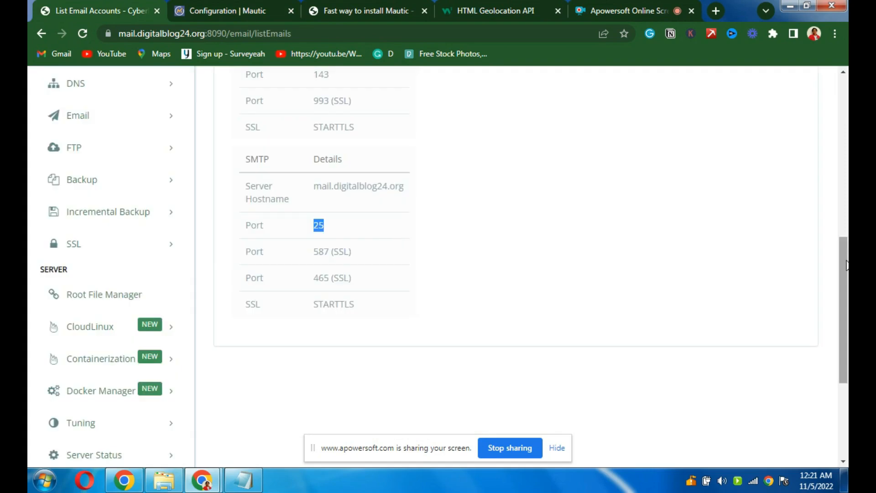
- Replace the partial Username with the account's full email address, leaving Password empty
{"action": "left_click_drag", "start_coordinate": [842, 265], "coordinate": [843, 149]}
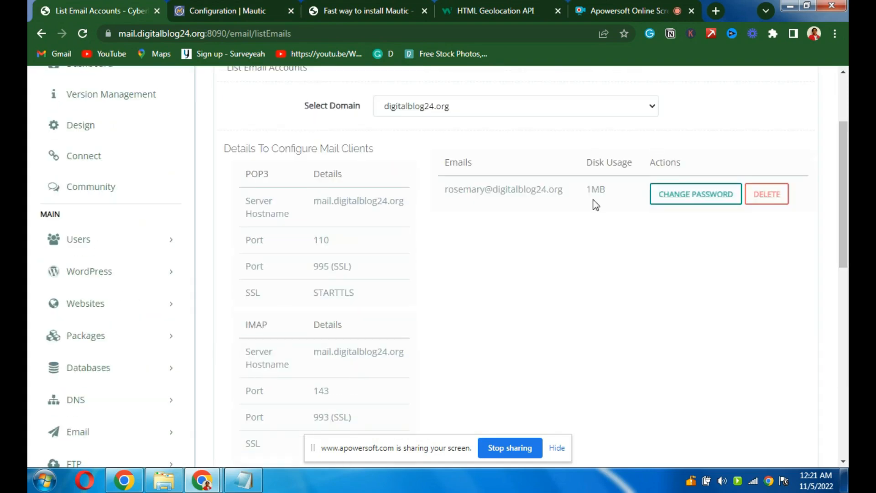
{"action": "left_click_drag", "start_coordinate": [562, 189], "coordinate": [446, 192]}
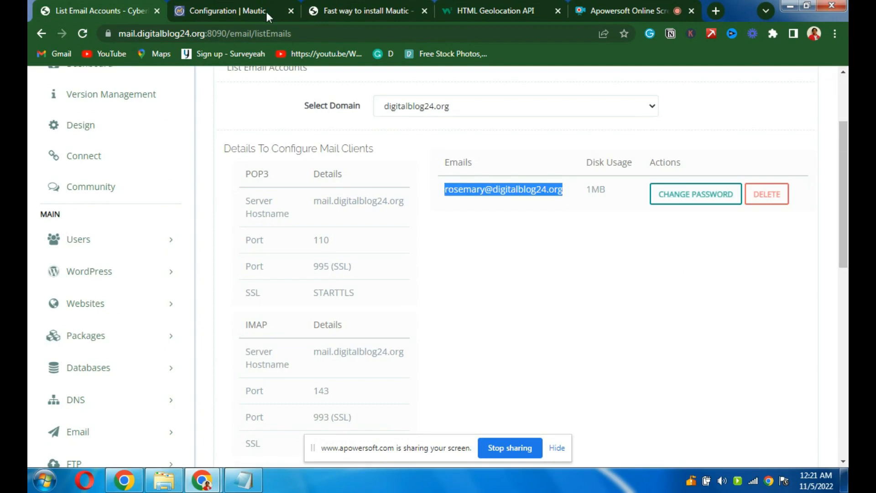
{"action": "left_click", "coordinate": [248, 10]}
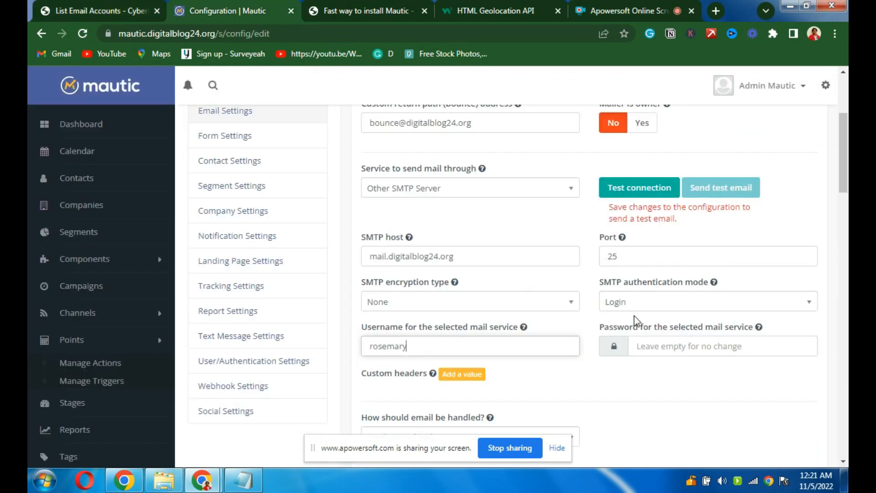
{"action": "left_click", "coordinate": [646, 345]}
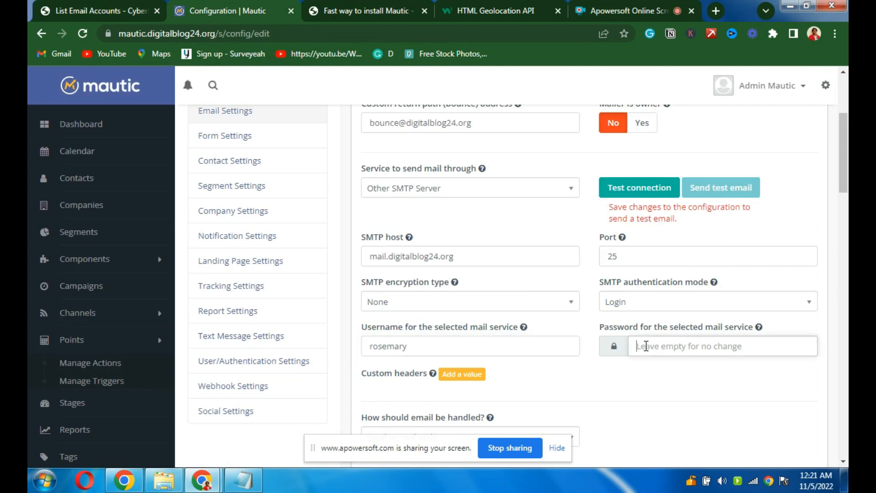
{"action": "key", "text": "ctrl+v"}
{"action": "key", "text": "ctrl+a"}
{"action": "key", "text": "BackSpace"}
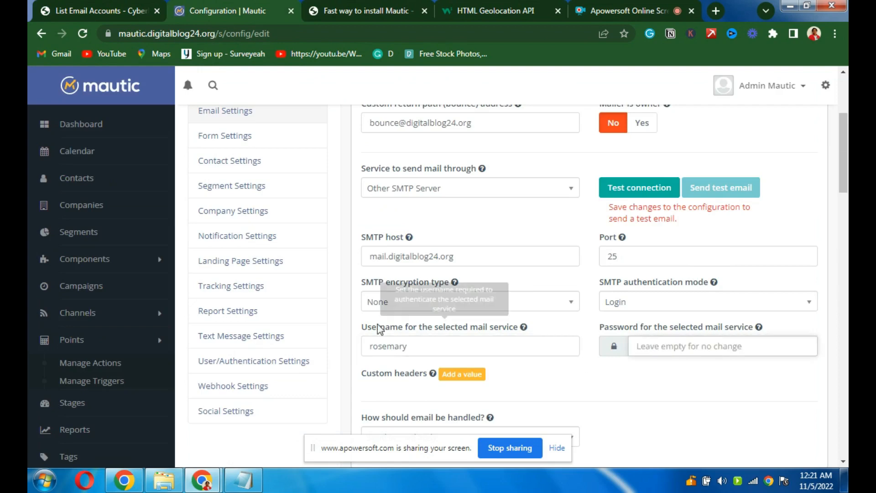
{"action": "double_click", "coordinate": [387, 347]}
{"action": "key", "text": "ctrl+v"}
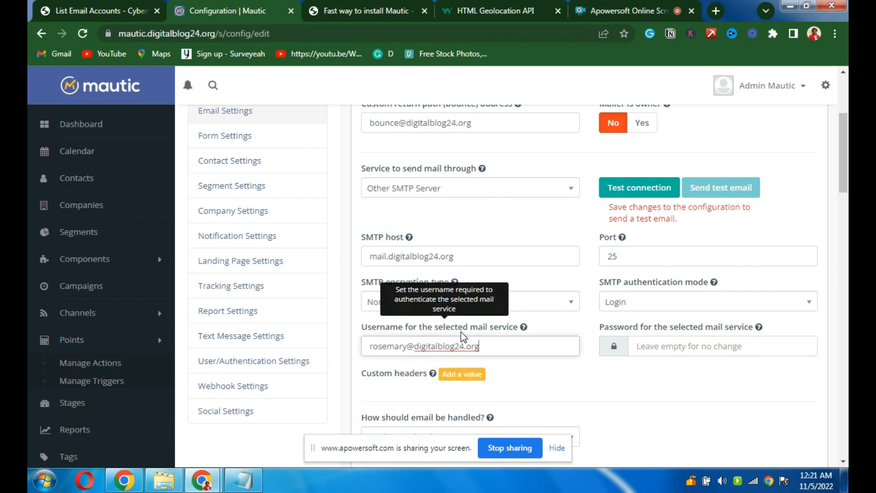
{"action": "mouse_move", "coordinate": [244, 488]}
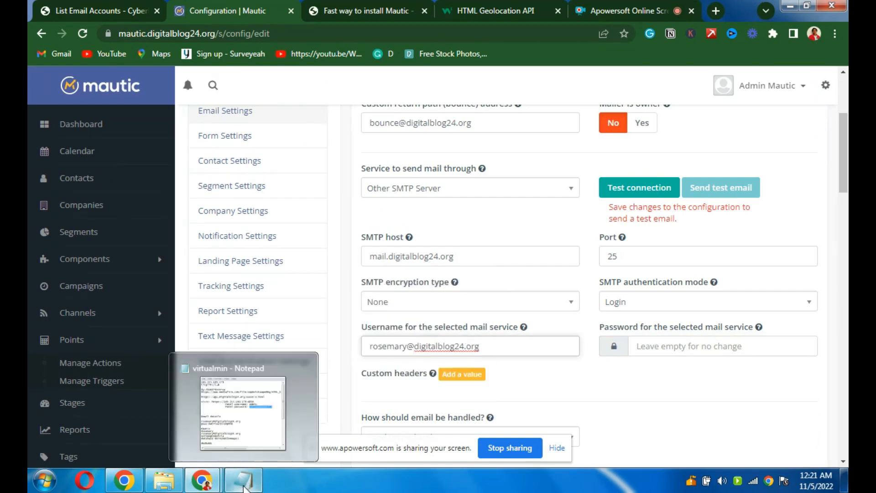
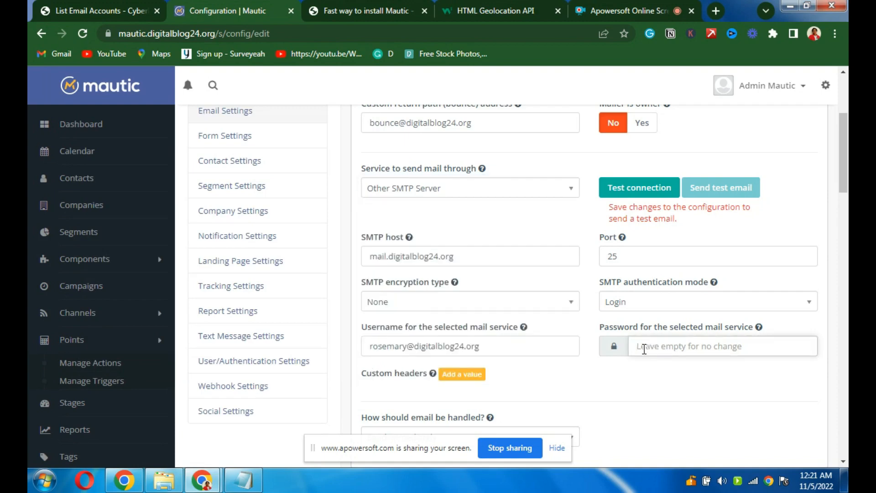
- Paste the SMTP account password and save the mail send configuration
{"action": "key", "text": "ctrl+v"}
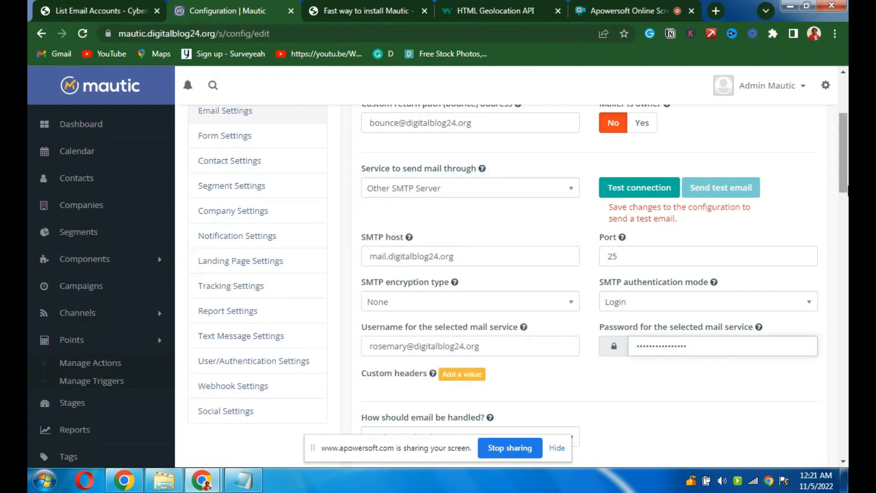
{"action": "scroll", "coordinate": [847, 198], "scroll_direction": "down", "scroll_amount": 4}
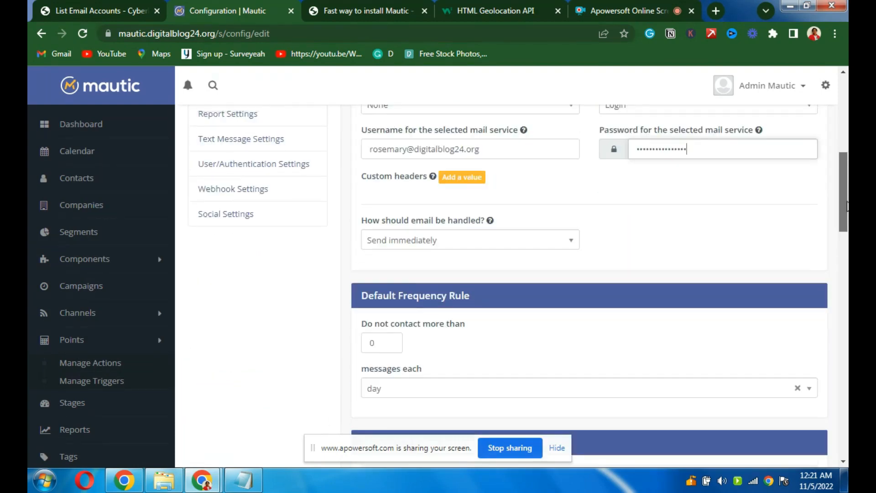
{"action": "left_click_drag", "start_coordinate": [847, 205], "coordinate": [841, 120]}
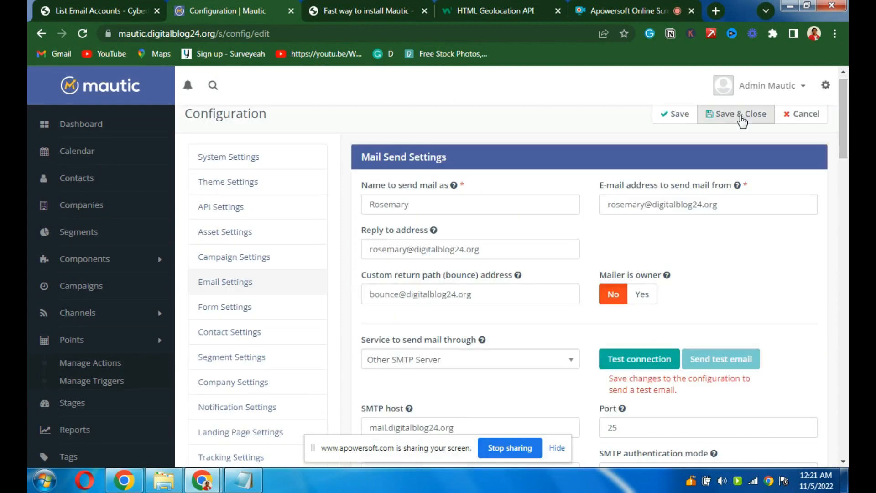
{"action": "left_click", "coordinate": [679, 118]}
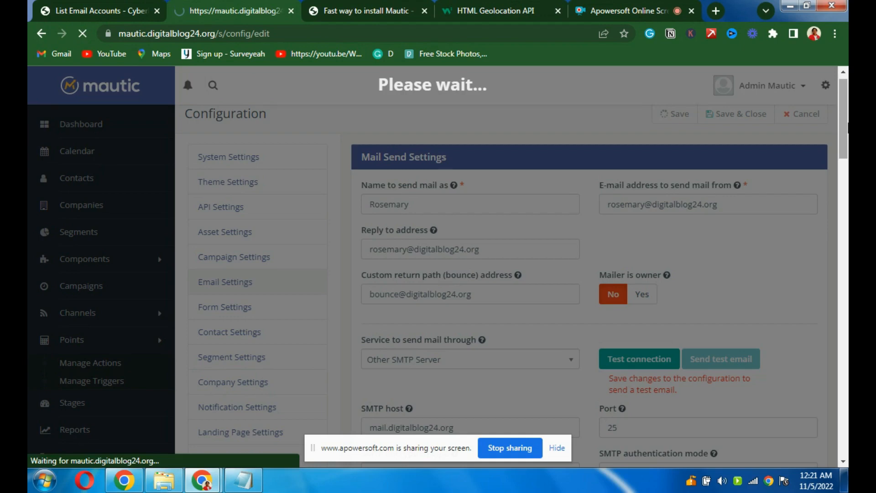
- Run the SMTP connection test in Email Settings until it reports Success, then dismiss the update notice
{"action": "left_click_drag", "start_coordinate": [845, 126], "coordinate": [840, 149]}
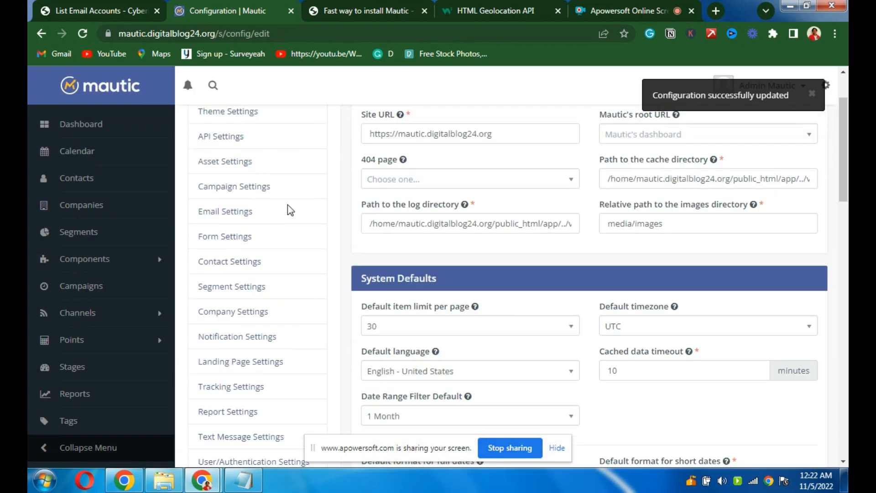
{"action": "left_click", "coordinate": [220, 212]}
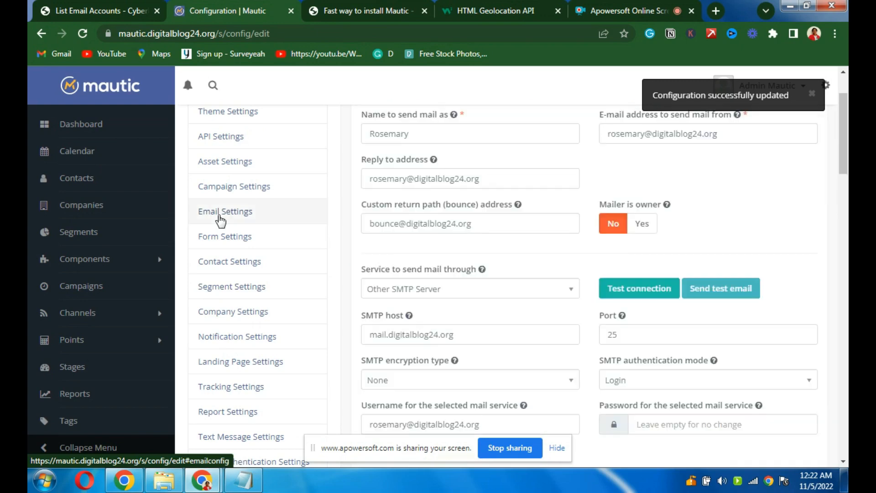
{"action": "left_click", "coordinate": [644, 296]}
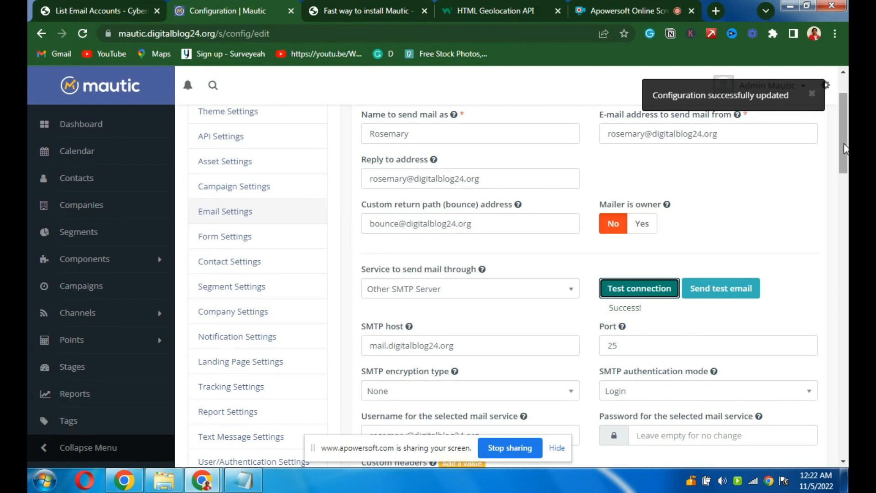
{"action": "left_click_drag", "start_coordinate": [844, 149], "coordinate": [845, 126]}
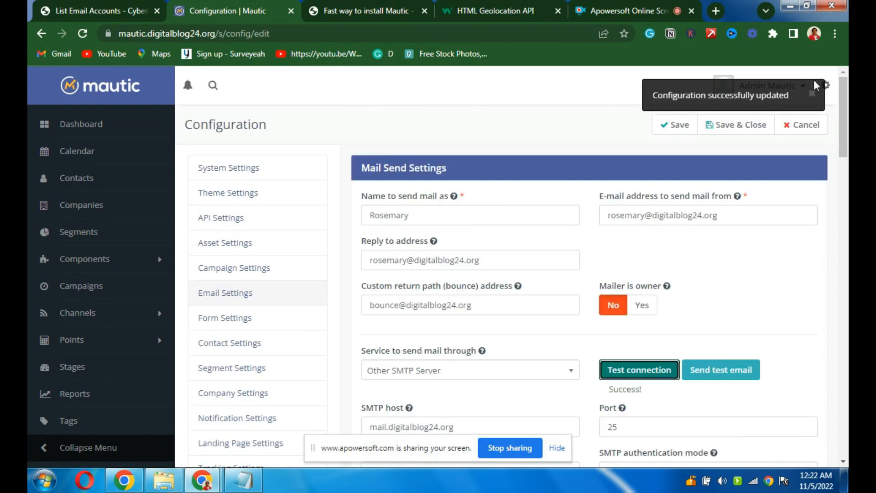
{"action": "left_click", "coordinate": [813, 94]}
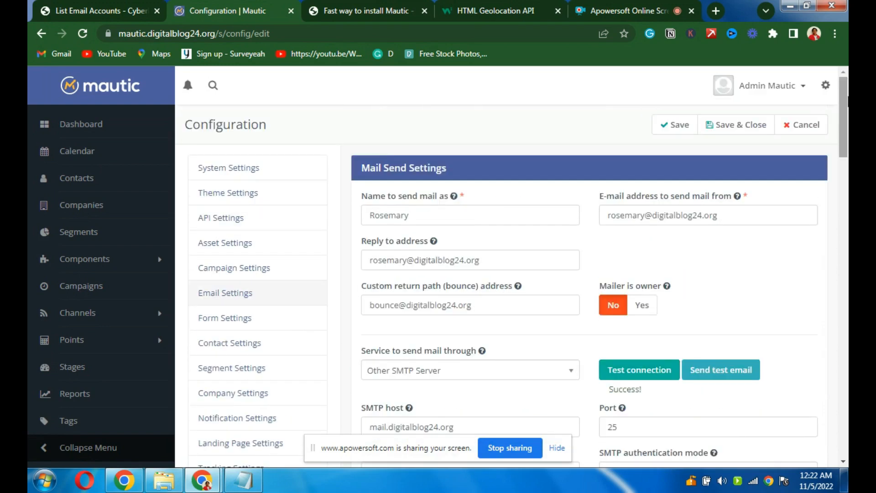
{"action": "scroll", "coordinate": [847, 104], "scroll_direction": "down", "scroll_amount": 1}
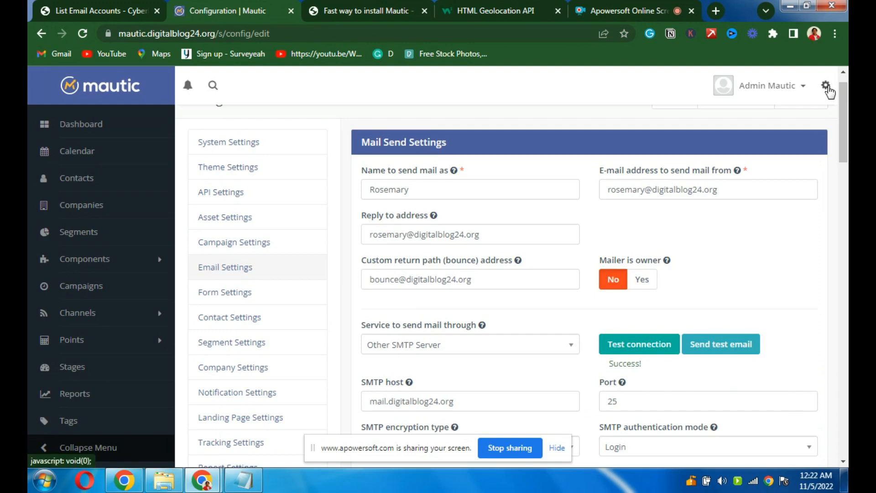
- Look through the System Info page, then open the Users list showing the single admin account
{"action": "left_click", "coordinate": [826, 86]}
{"action": "left_click_drag", "start_coordinate": [846, 135], "coordinate": [846, 161]}
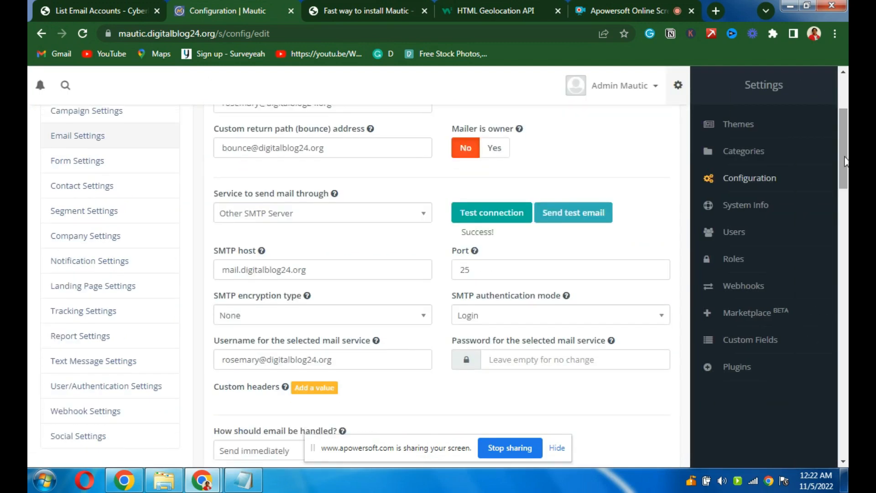
{"action": "left_click", "coordinate": [752, 206]}
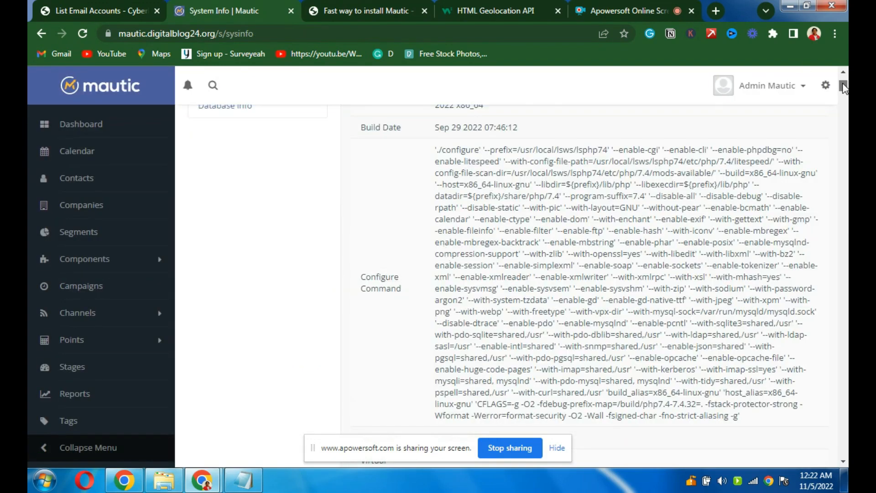
{"action": "left_click_drag", "start_coordinate": [843, 87], "coordinate": [845, 118]}
{"action": "left_click", "coordinate": [825, 85]}
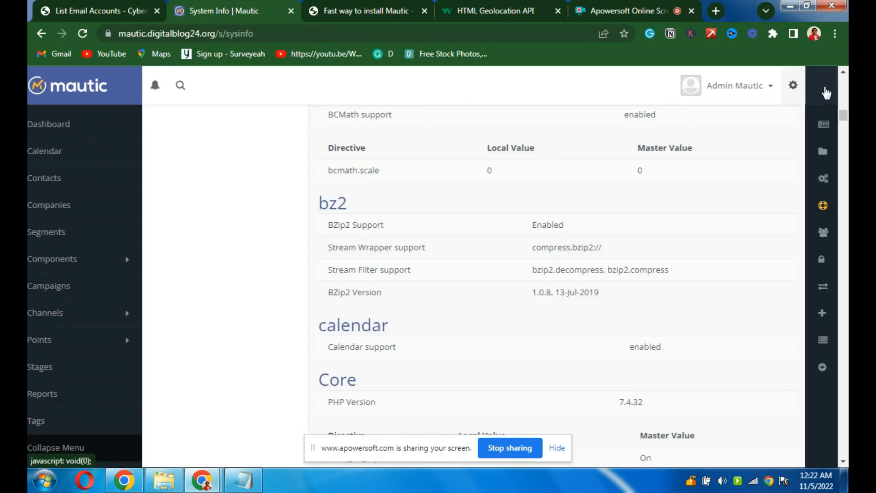
{"action": "left_click", "coordinate": [733, 233]}
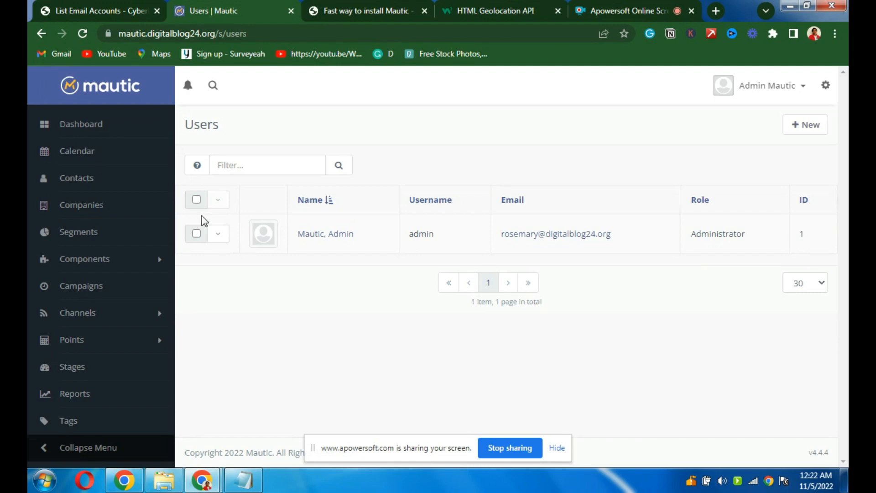
- Open the Roles page listing only the Administrator role with full system access
{"action": "left_click", "coordinate": [824, 91]}
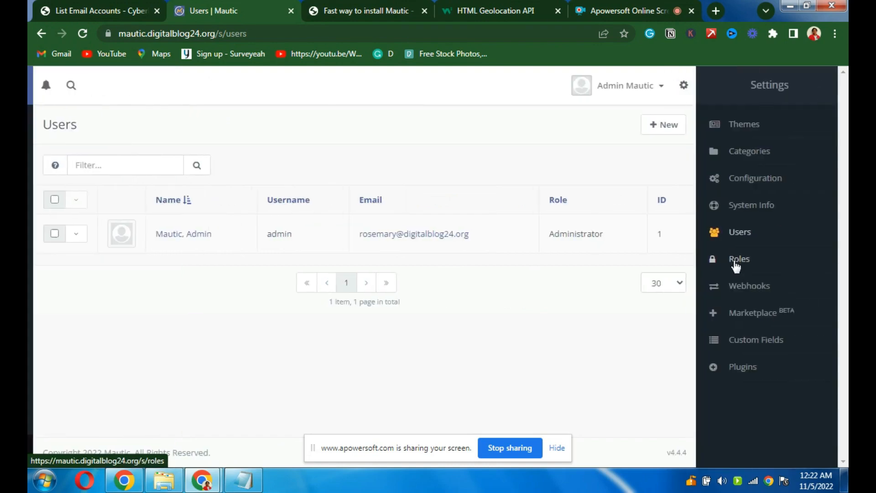
{"action": "left_click", "coordinate": [735, 263]}
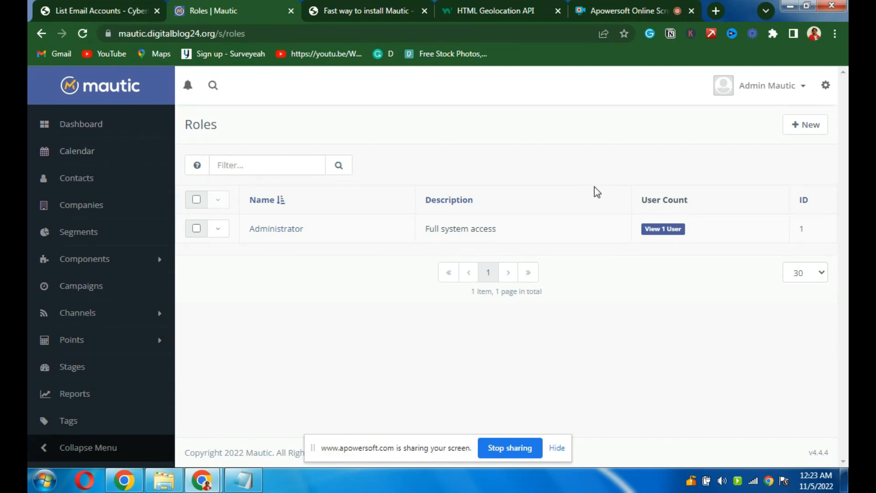
{"action": "left_click", "coordinate": [826, 86]}
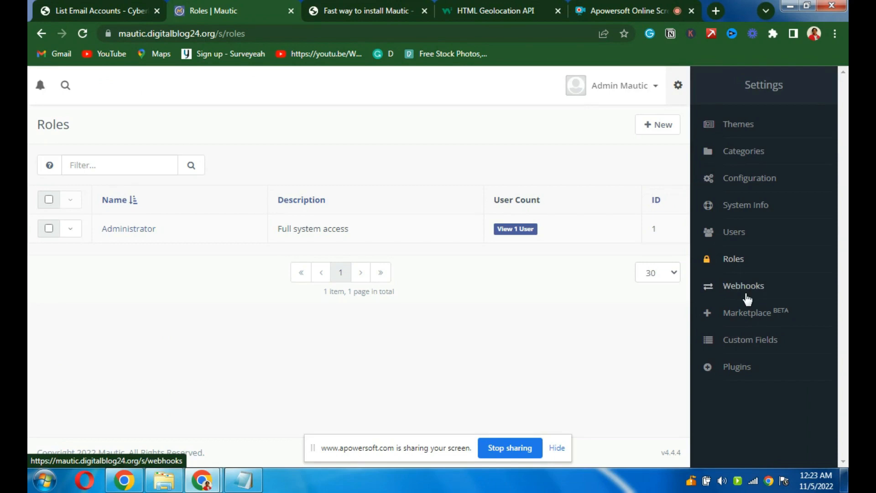
- Visit the empty Webhooks page and the Marketplace, then open the Custom Fields list
{"action": "left_click", "coordinate": [745, 294]}
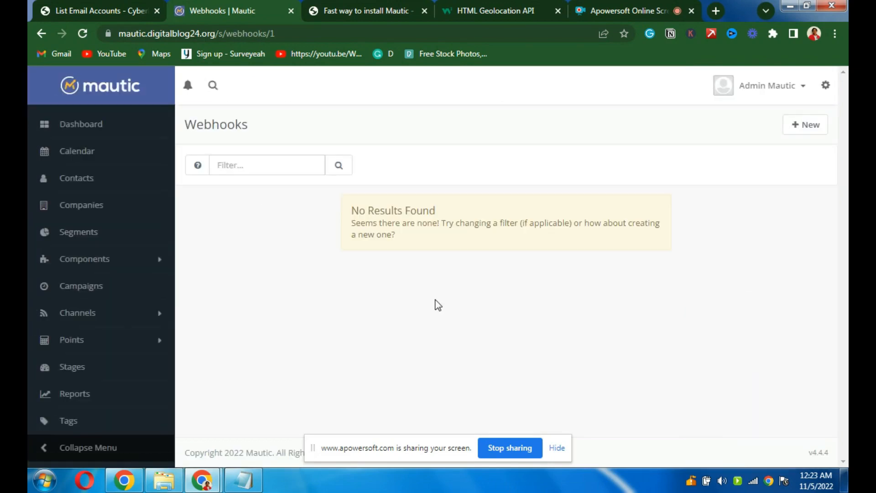
{"action": "left_click", "coordinate": [826, 87]}
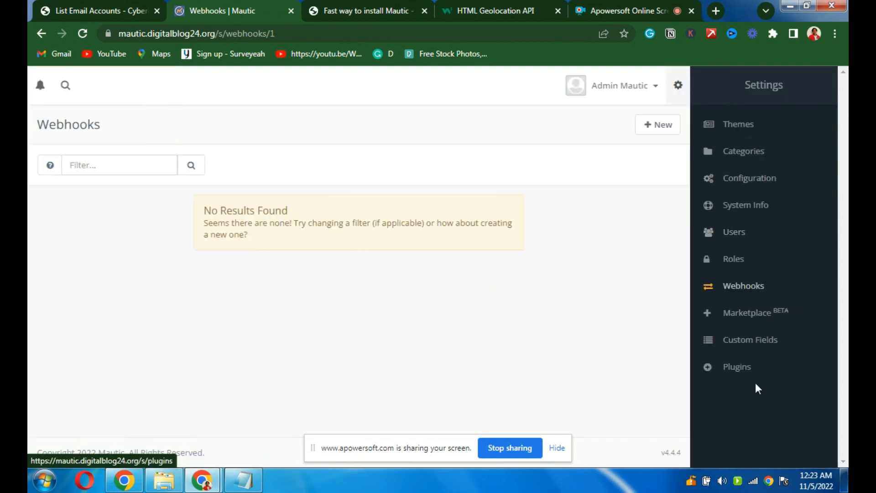
{"action": "left_click", "coordinate": [748, 313]}
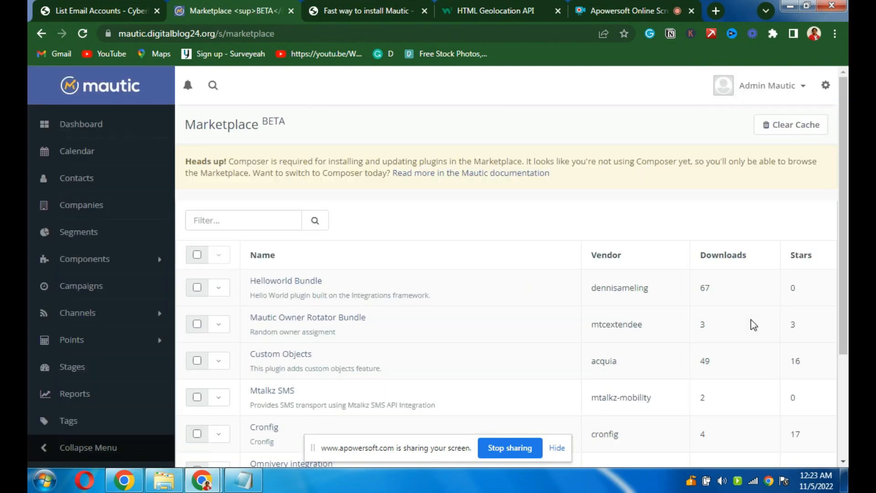
{"action": "left_click", "coordinate": [826, 87]}
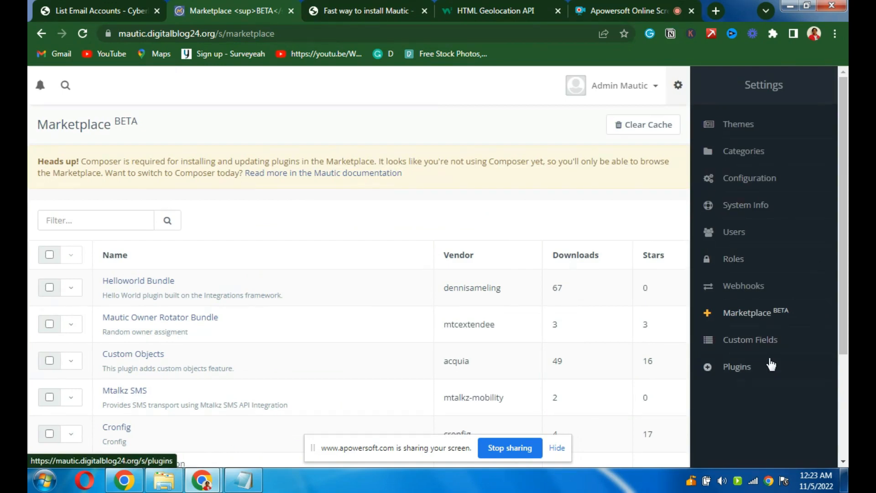
{"action": "left_click", "coordinate": [757, 346]}
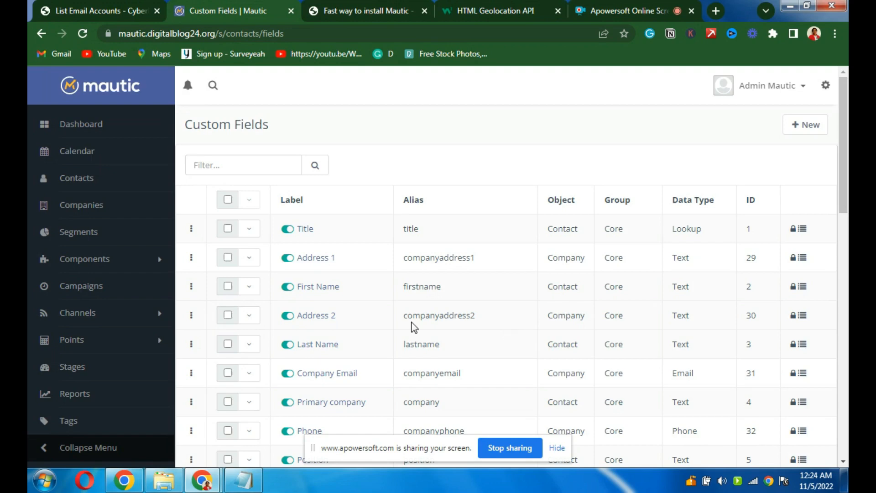
- Scroll through custom fields like Last Name, Primary company and Phone, then show the settings sections
{"action": "mouse_move", "coordinate": [845, 149]}
{"action": "left_mouse_down"}
{"action": "mouse_move", "coordinate": [846, 168]}
{"action": "mouse_move", "coordinate": [846, 143]}
{"action": "left_mouse_up"}
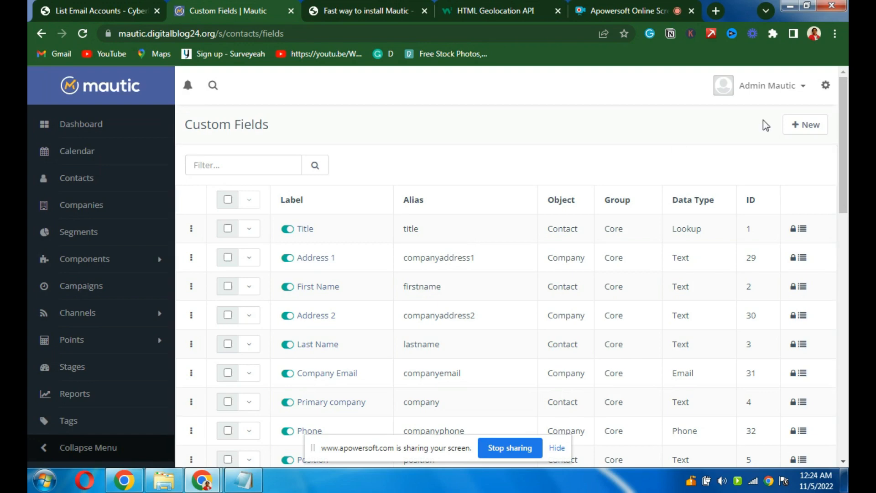
{"action": "left_click", "coordinate": [825, 85]}
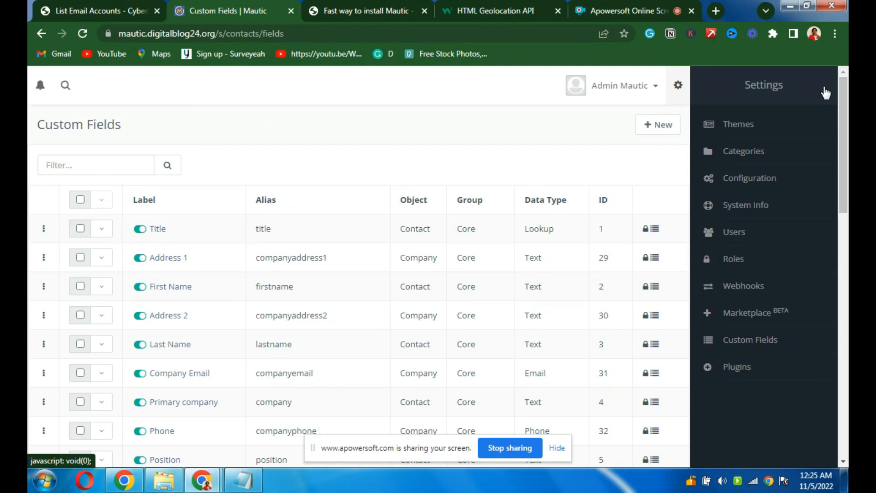
- Open Manage Plugins listing GrapesJS, OneSignal and Twilio and expand the 'Show all plugins' filter
{"action": "left_click", "coordinate": [748, 365]}
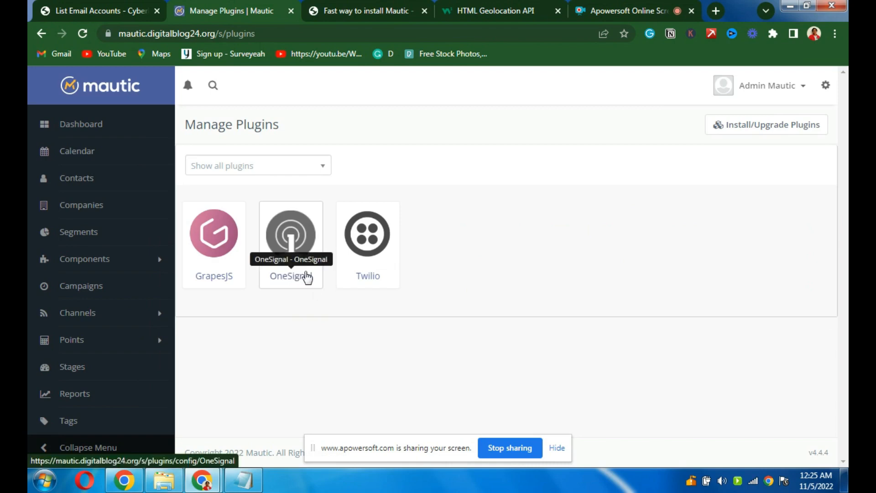
{"action": "left_click", "coordinate": [259, 177]}
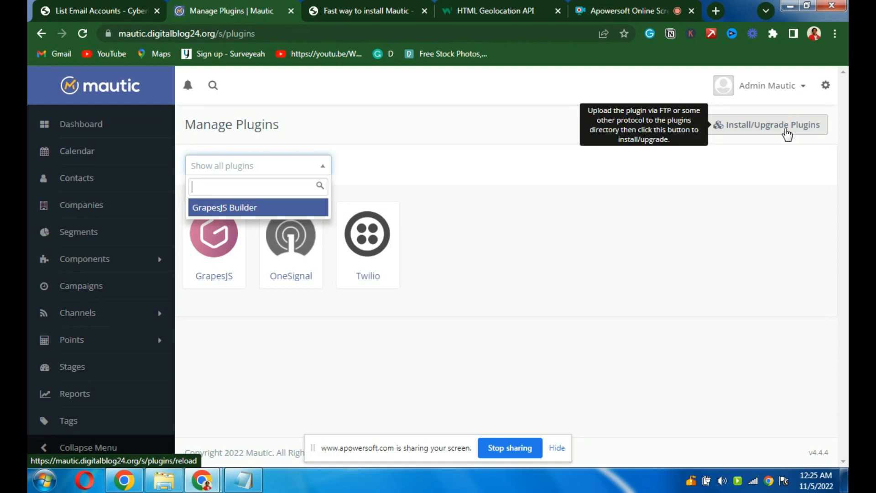
{"action": "left_click", "coordinate": [824, 86]}
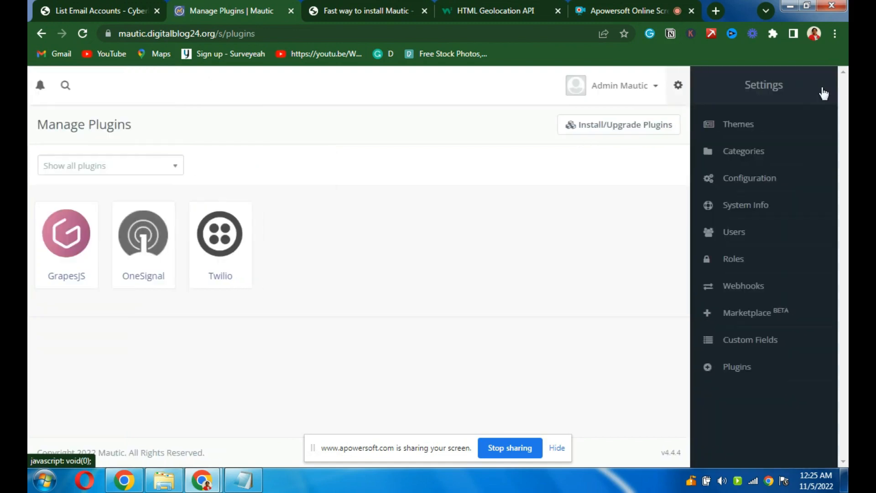
- Open Configuration's Tracking Settings and review the tracking script, Facebook Pixel and Google Analytics options
{"action": "left_click", "coordinate": [746, 187]}
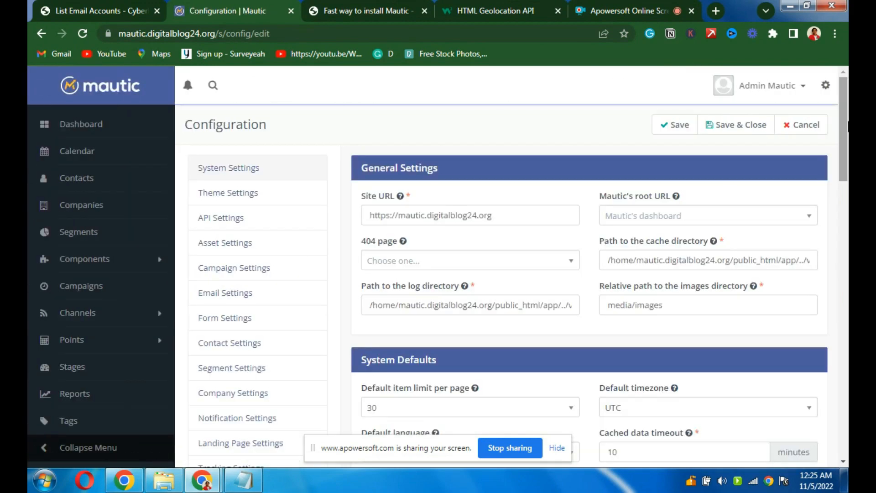
{"action": "scroll", "coordinate": [844, 120], "scroll_direction": "down", "scroll_amount": 5}
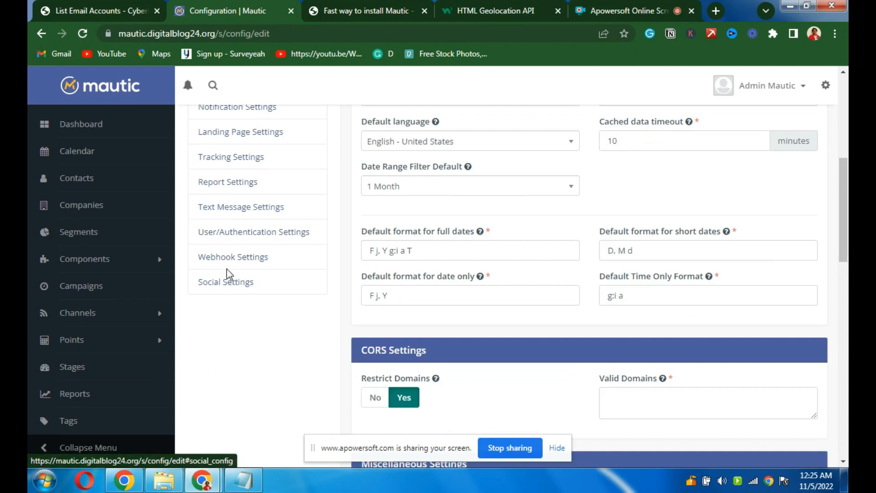
{"action": "left_click", "coordinate": [241, 164]}
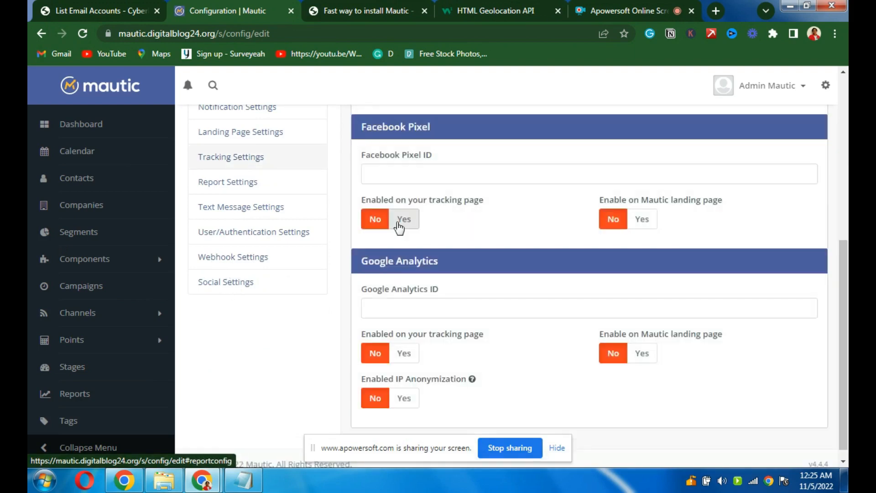
{"action": "mouse_move", "coordinate": [848, 252]}
{"action": "left_mouse_down"}
{"action": "mouse_move", "coordinate": [841, 209]}
{"action": "mouse_move", "coordinate": [841, 256]}
{"action": "left_mouse_up"}
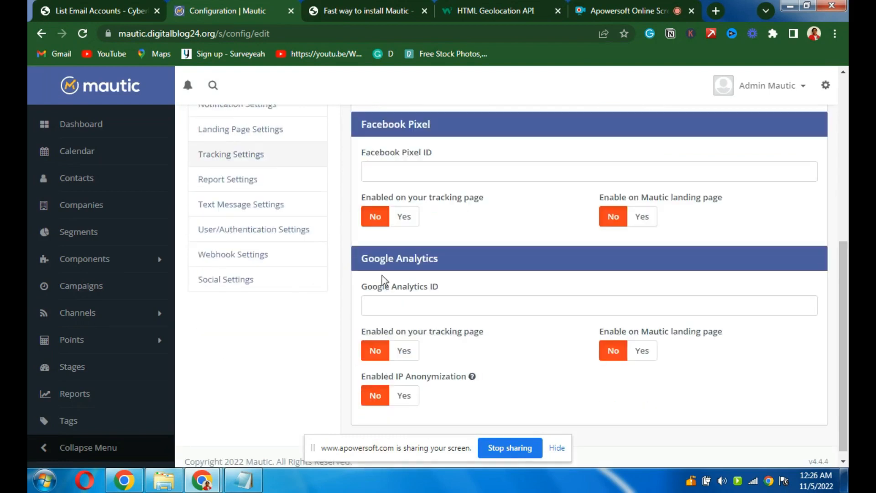
{"action": "scroll", "coordinate": [848, 316], "scroll_direction": "up", "scroll_amount": 7}
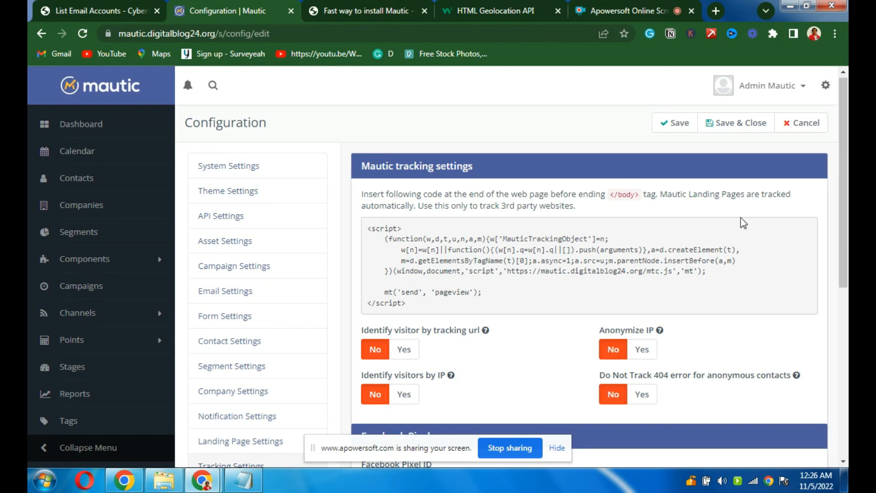
{"action": "scroll", "coordinate": [847, 202], "scroll_direction": "down", "scroll_amount": 1}
{"action": "scroll", "coordinate": [847, 202], "scroll_direction": "down", "scroll_amount": 3}
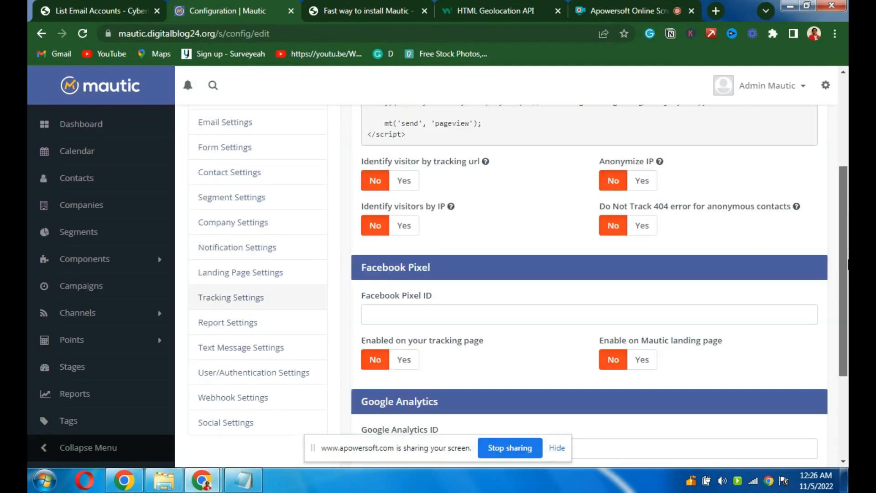
{"action": "scroll", "coordinate": [848, 202], "scroll_direction": "up", "scroll_amount": 4}
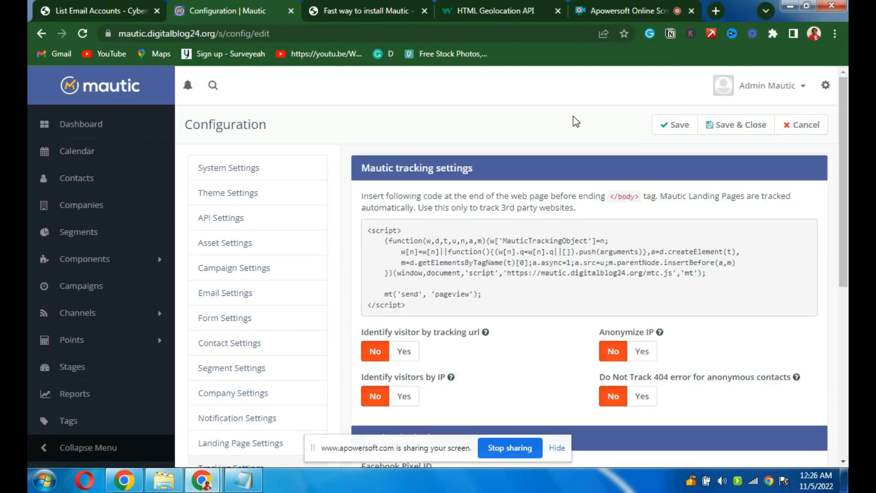
{"action": "left_click", "coordinate": [826, 85]}
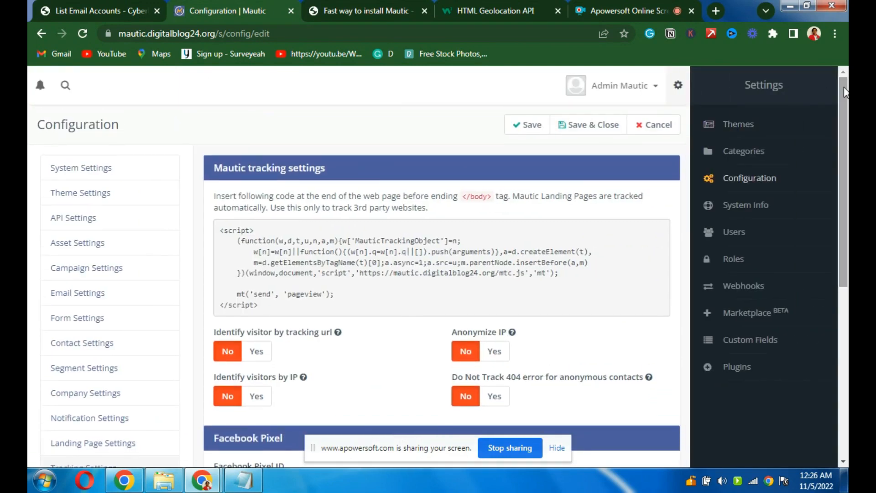
- Close the settings list and recheck the tracking options, including 404 tracking for anonymous contacts, all No
{"action": "left_click", "coordinate": [678, 85]}
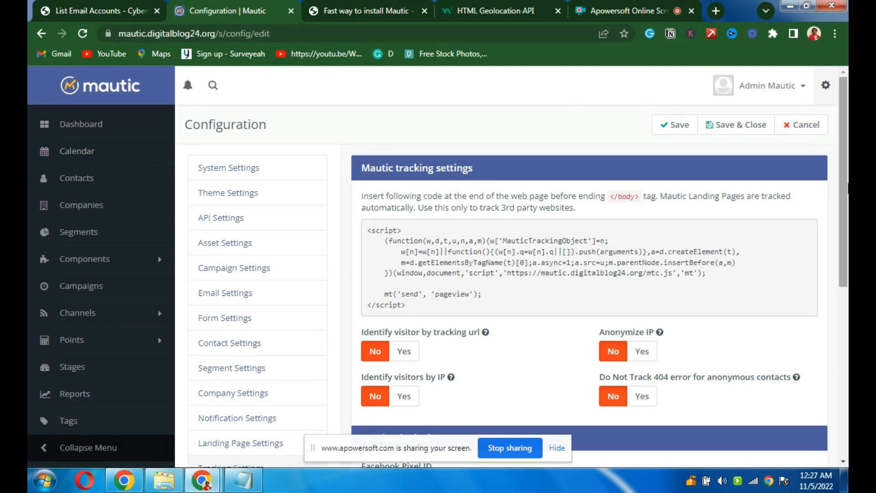
{"action": "left_click_drag", "start_coordinate": [847, 187], "coordinate": [847, 292]}
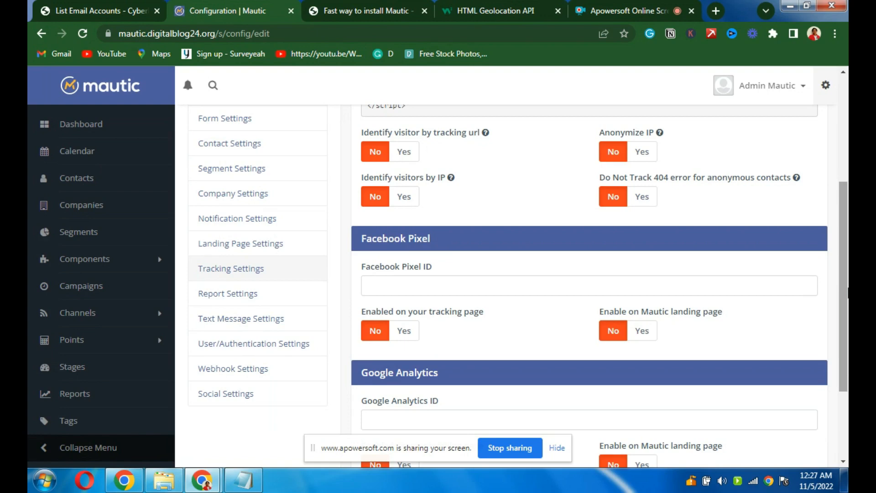
{"action": "scroll", "coordinate": [534, 104], "scroll_direction": "up", "scroll_amount": 4}
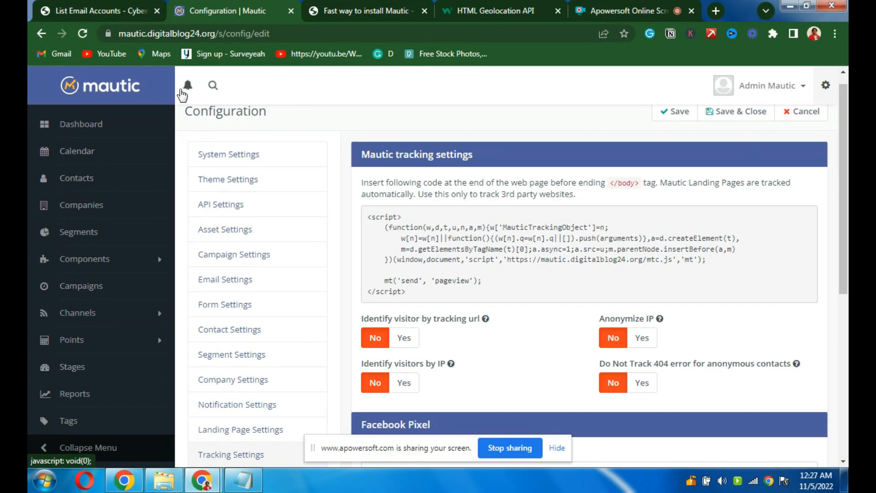
- In CyberPanel's email accounts page, scroll to SMTP details: mail.digitalblog24.org on ports 25, 587, 465
{"action": "left_click", "coordinate": [108, 15]}
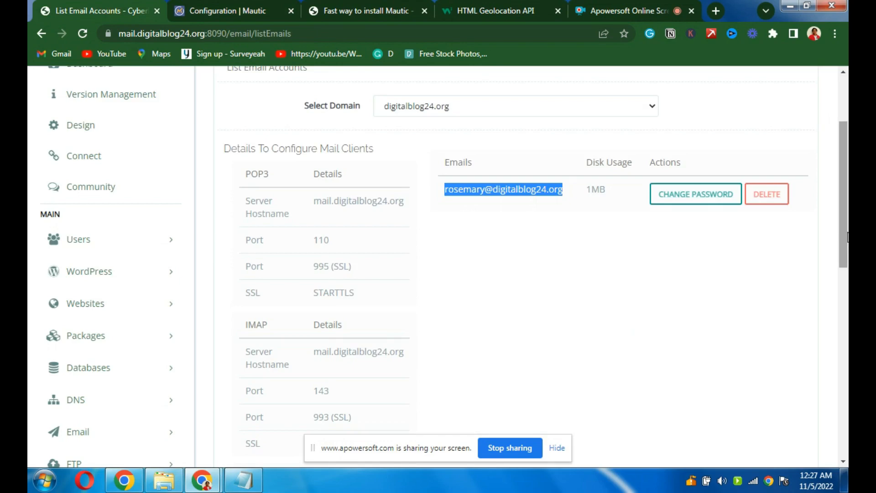
{"action": "left_click_drag", "start_coordinate": [845, 197], "coordinate": [846, 152]}
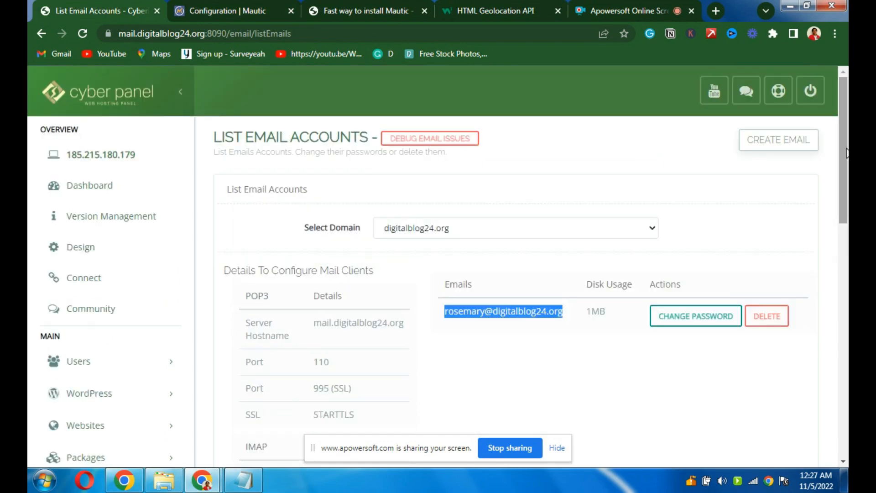
{"action": "left_click_drag", "start_coordinate": [846, 153], "coordinate": [847, 259]}
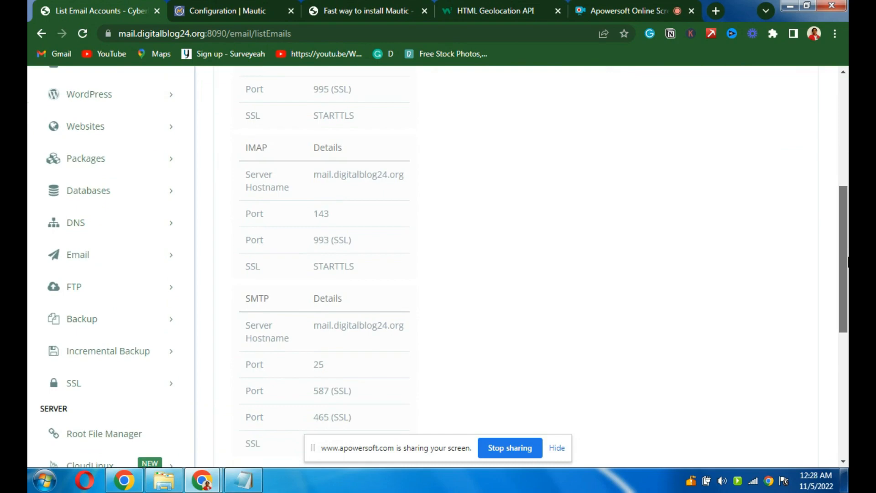
{"action": "left_click_drag", "start_coordinate": [848, 261], "coordinate": [848, 281]}
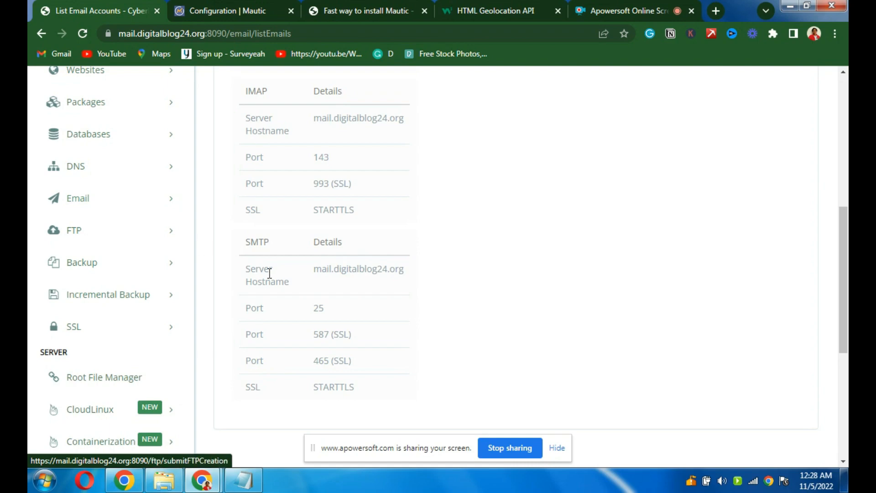
{"action": "left_click_drag", "start_coordinate": [844, 249], "coordinate": [847, 291]}
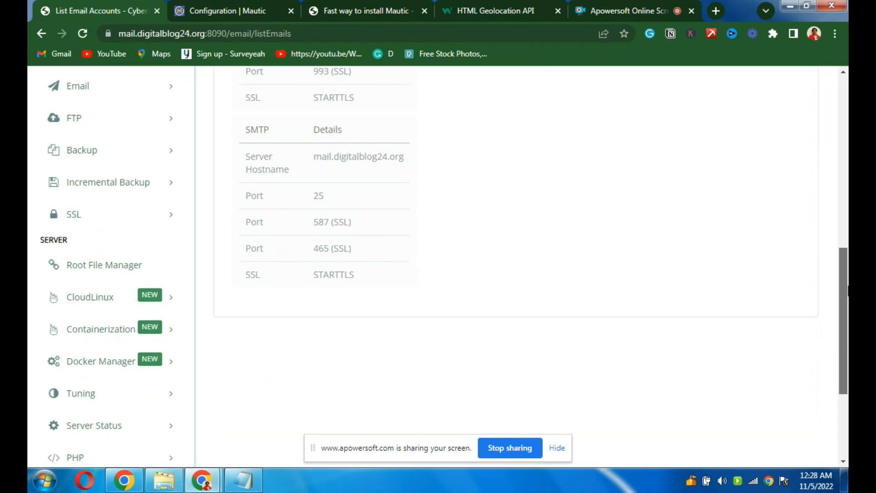
{"action": "left_click_drag", "start_coordinate": [847, 292], "coordinate": [843, 238]}
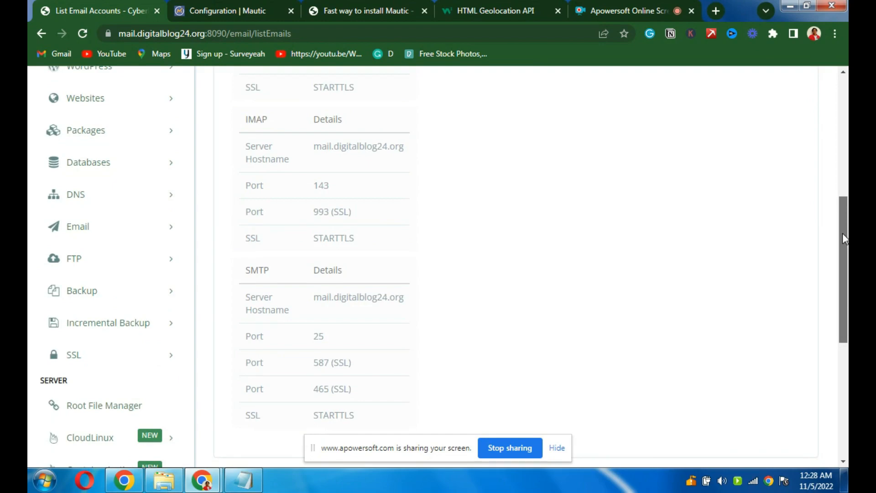
{"action": "mouse_move", "coordinate": [842, 233]}
{"action": "left_mouse_down"}
{"action": "mouse_move", "coordinate": [840, 195]}
{"action": "mouse_move", "coordinate": [846, 233]}
{"action": "left_mouse_up"}
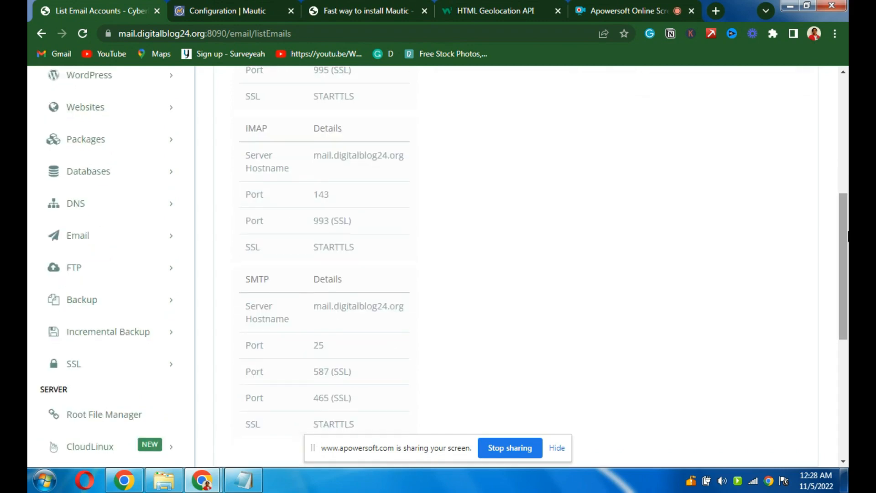